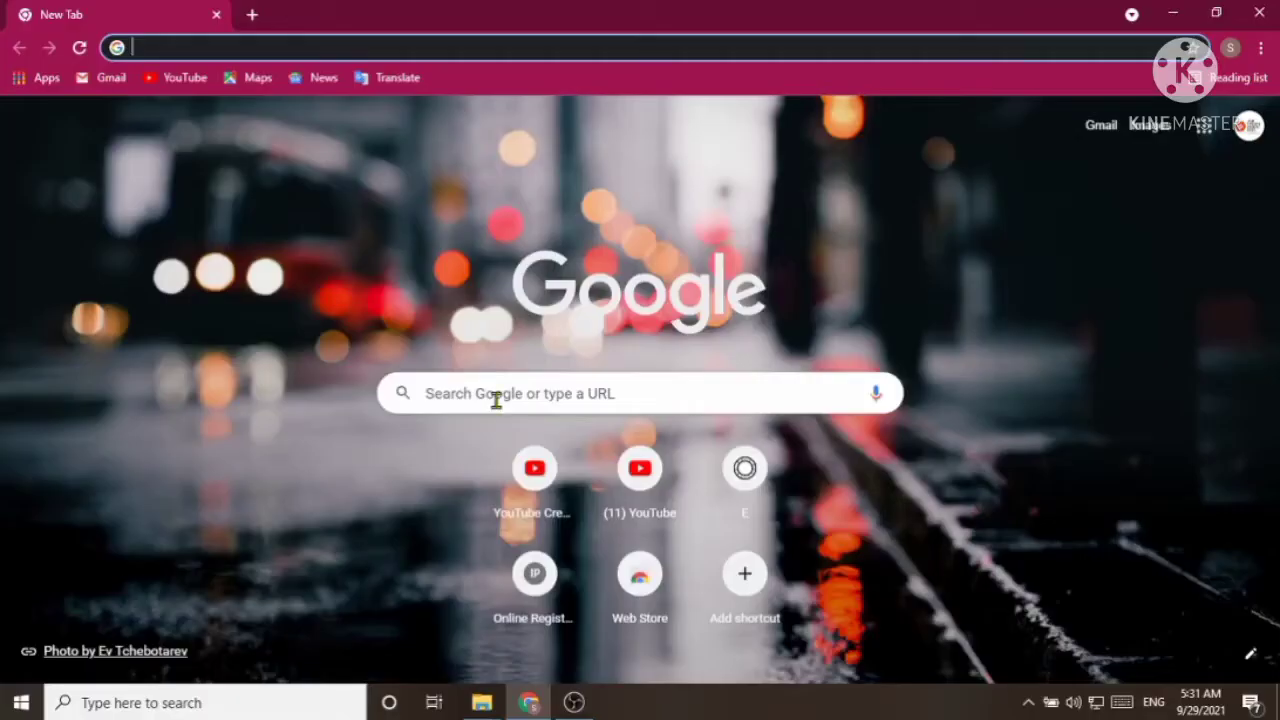
Search Google for "ssc" and open the official Staff Selection Commission website.
{"action": "left_click", "coordinate": [496, 400]}
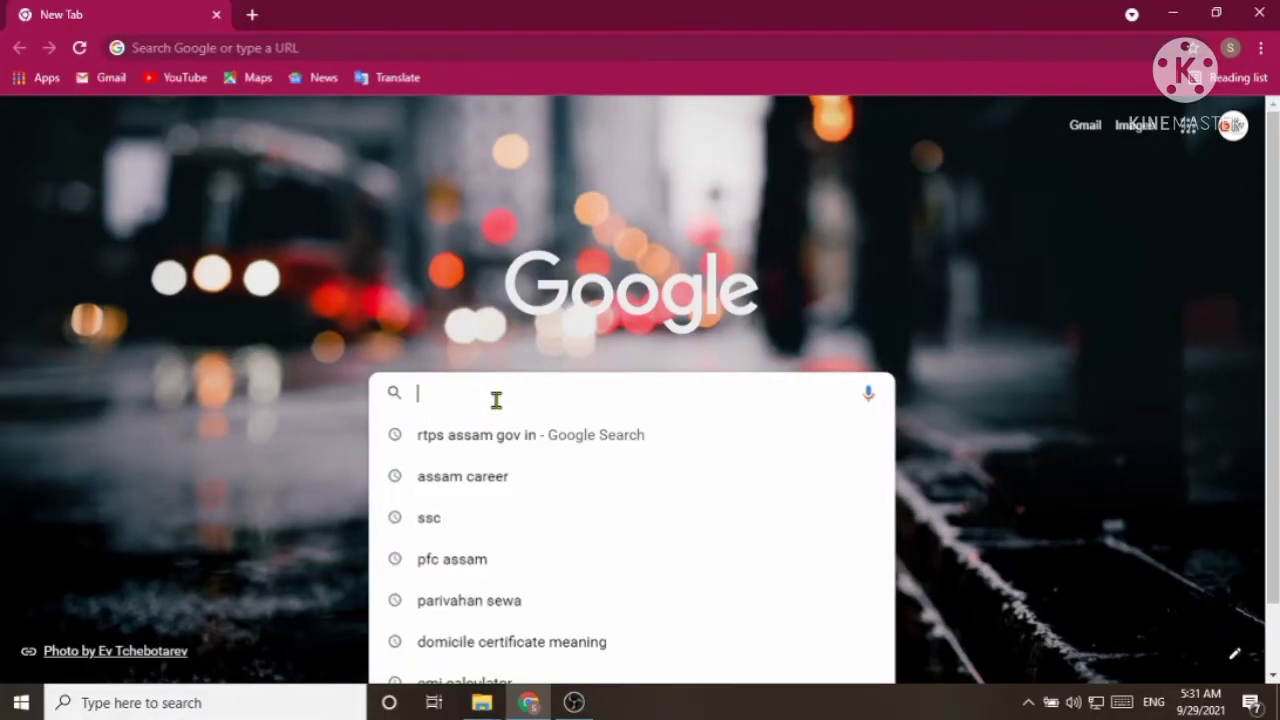
{"action": "type", "text": "ssc"}
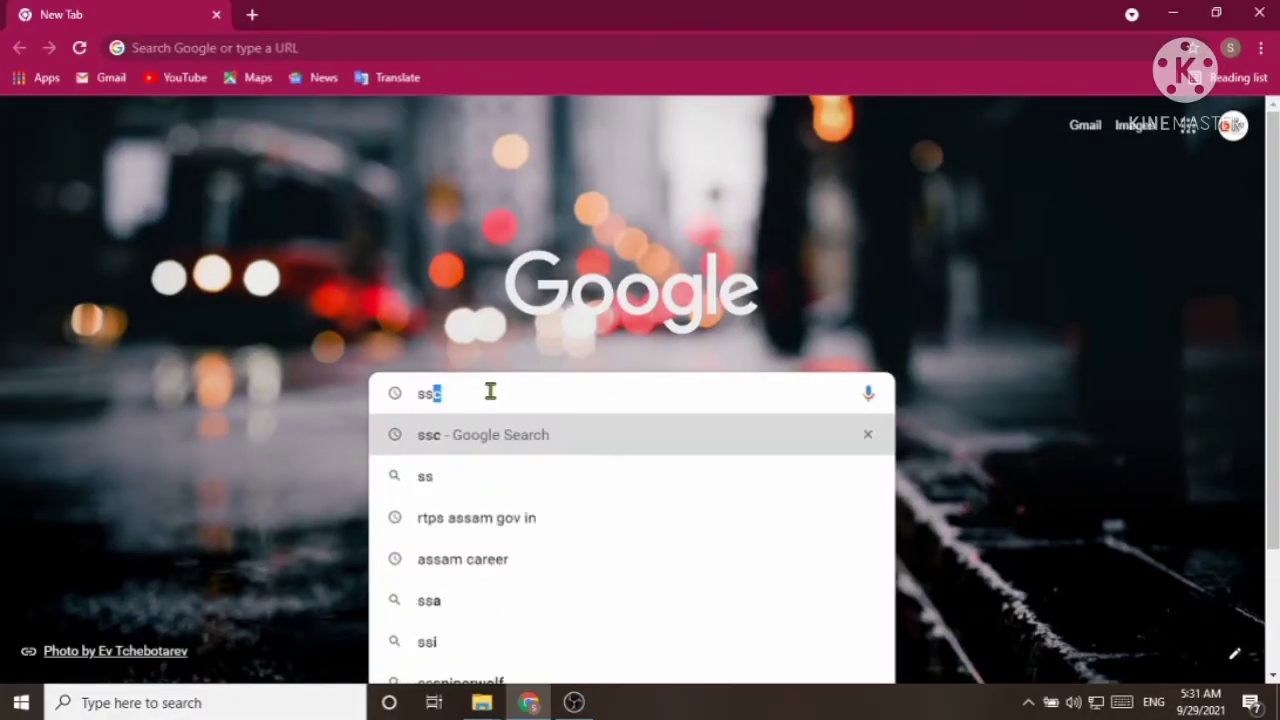
{"action": "left_click", "coordinate": [469, 436]}
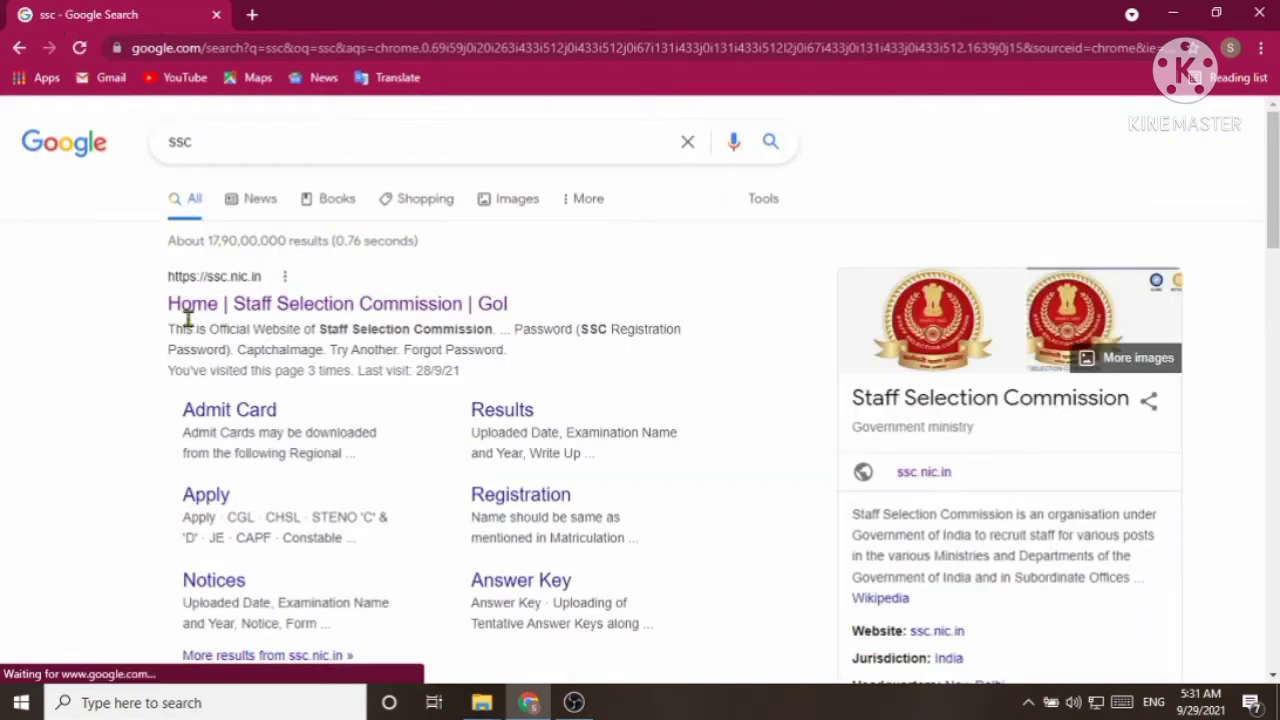
{"action": "left_click", "coordinate": [263, 312]}
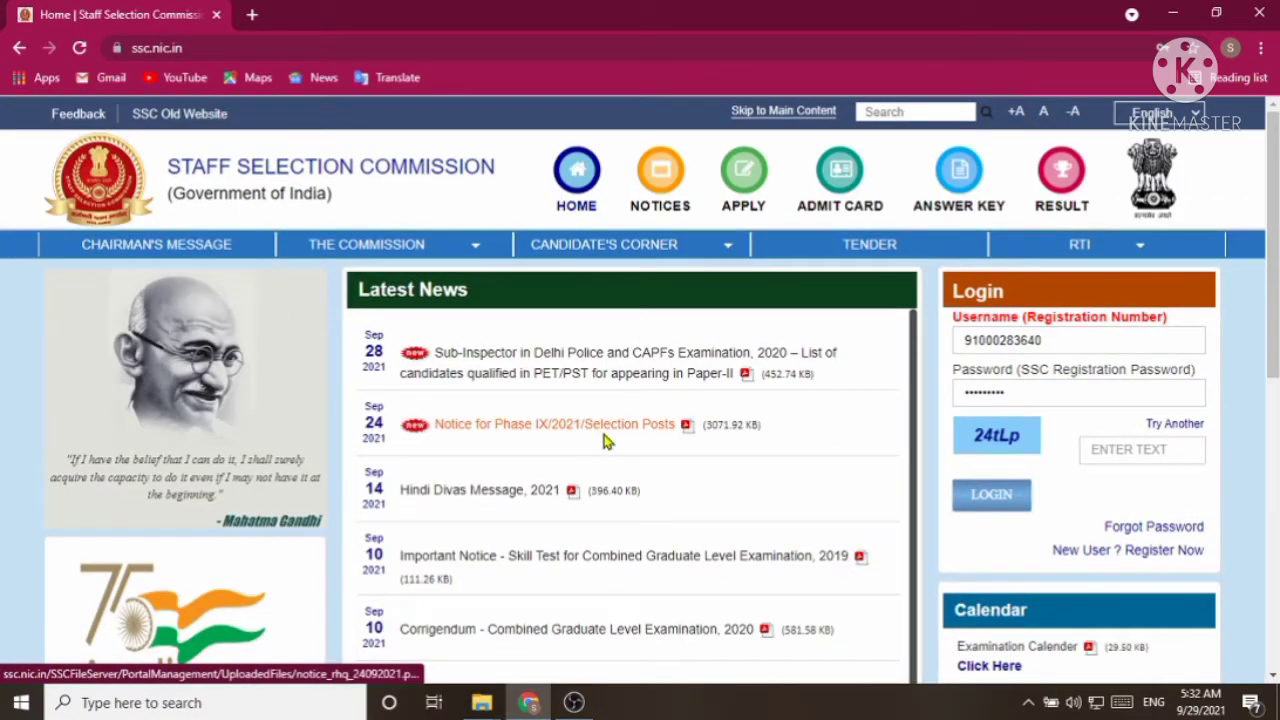
Try to apply for Phase-IX/2021/Selection Posts from the Others category of the Apply page, and dismiss the login notice.
{"action": "left_click", "coordinate": [745, 210]}
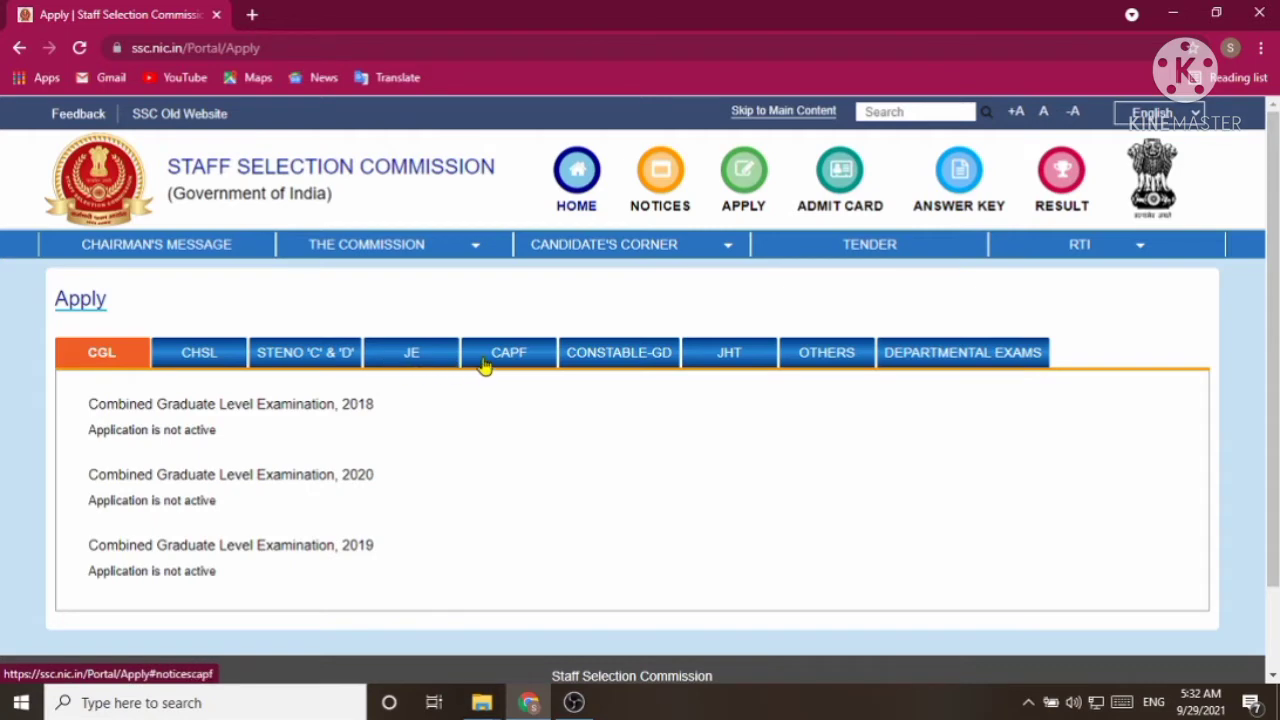
{"action": "left_click", "coordinate": [822, 358]}
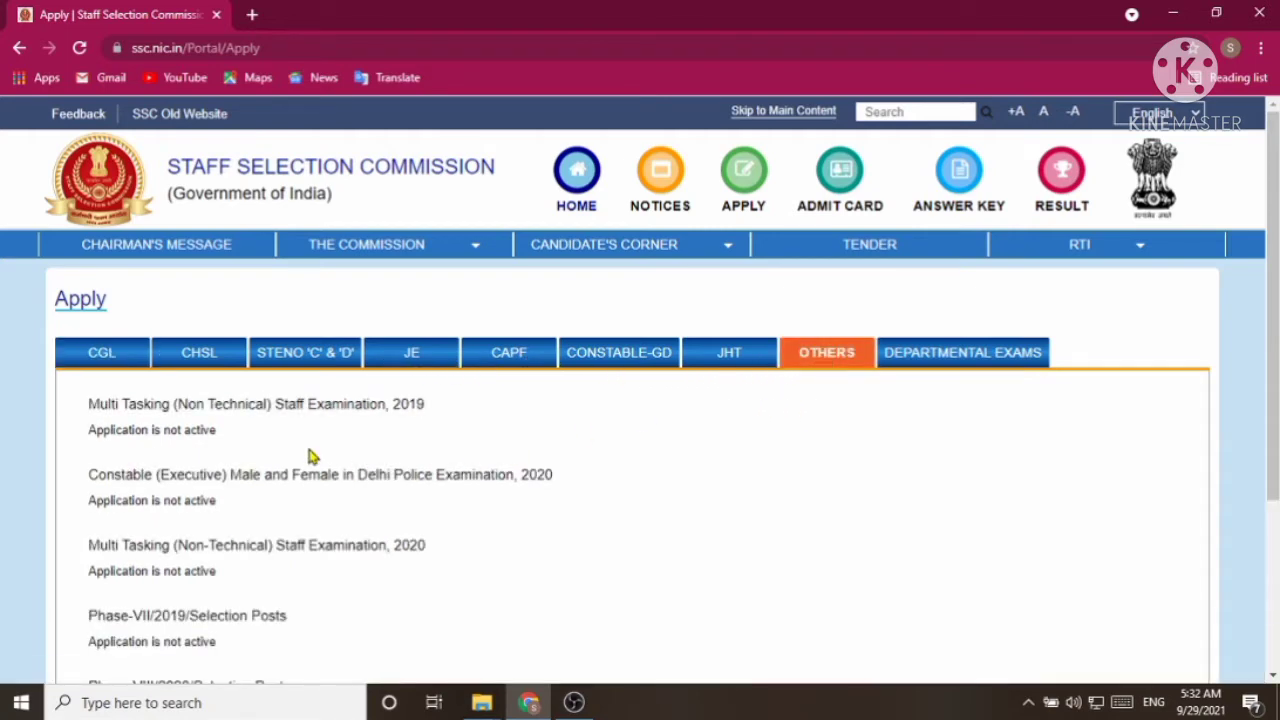
{"action": "scroll", "coordinate": [308, 456], "scroll_direction": "down", "scroll_amount": 3}
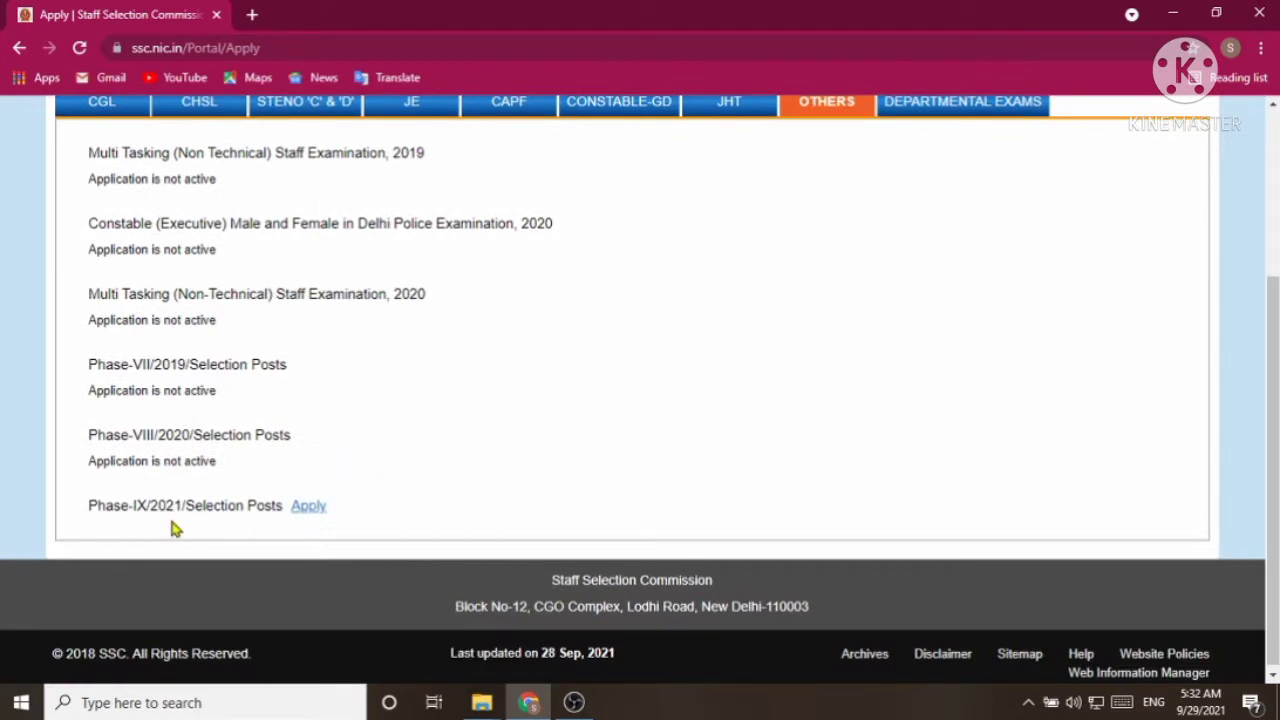
{"action": "left_click", "coordinate": [302, 512]}
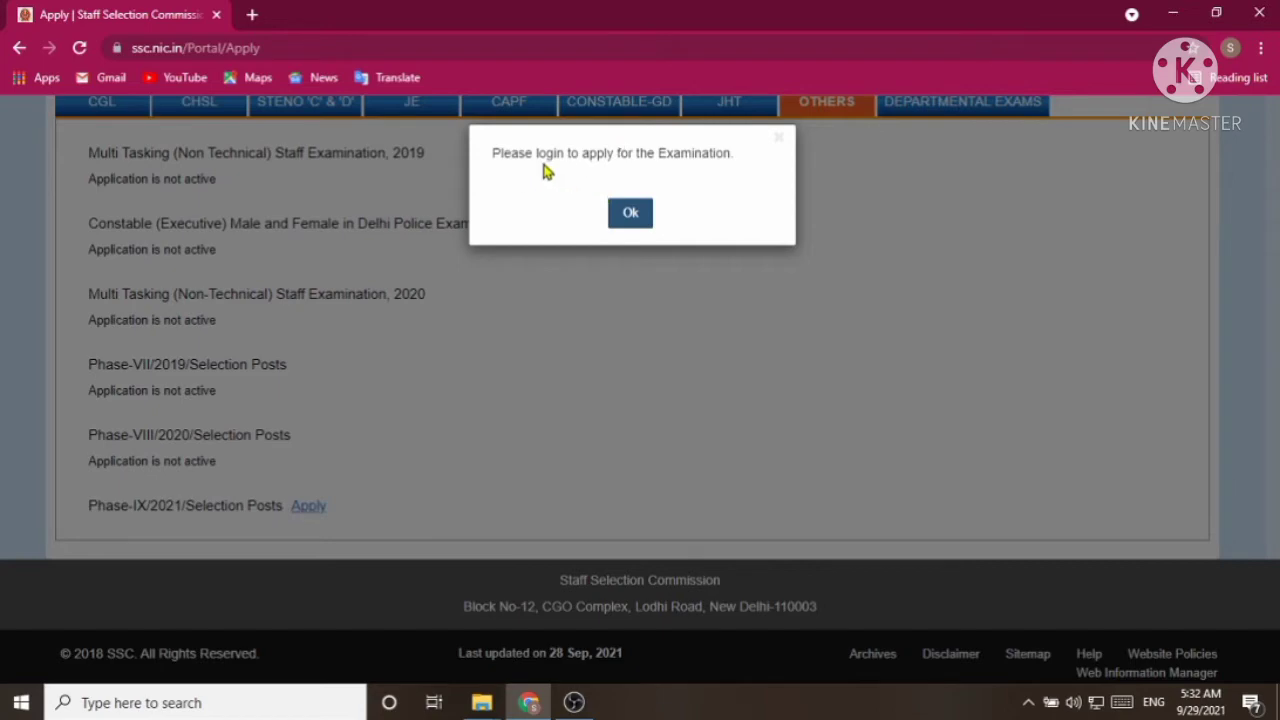
{"action": "left_click", "coordinate": [635, 214]}
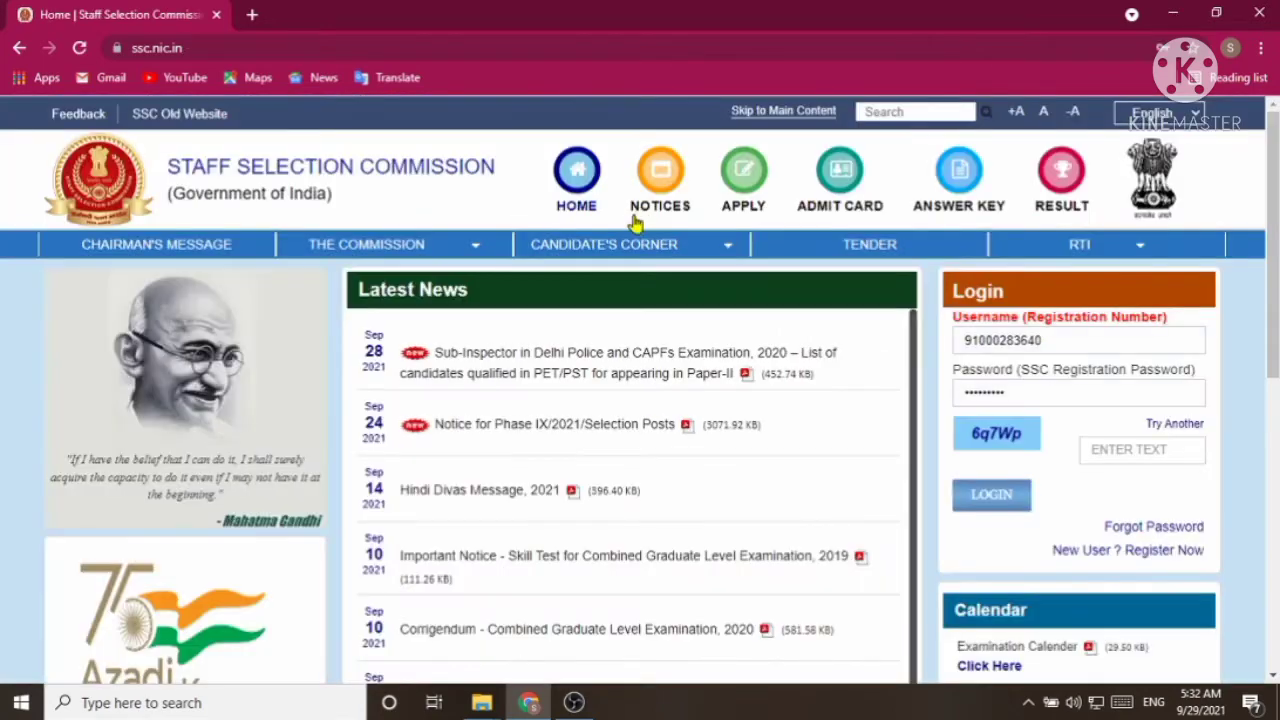
Open the new user registration form from the home page's login area.
{"action": "mouse_move", "coordinate": [660, 290]}
{"action": "scroll", "coordinate": [932, 470], "scroll_direction": "down", "scroll_amount": 1}
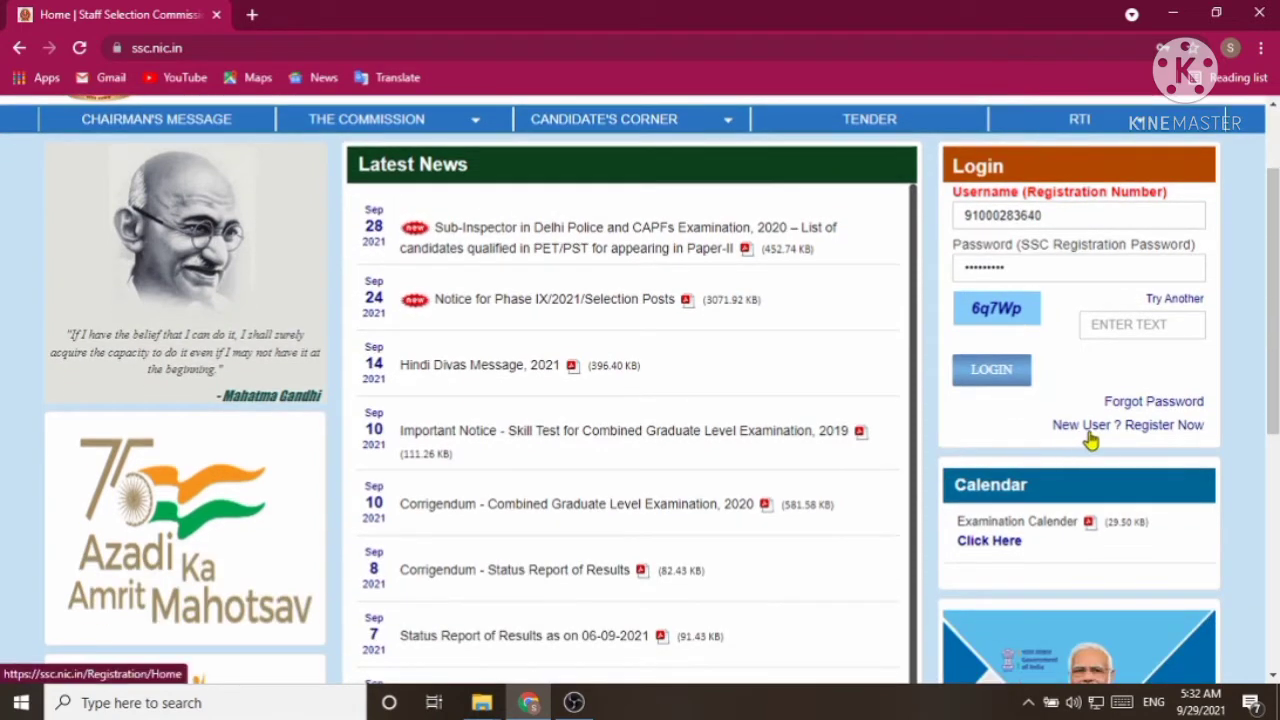
{"action": "left_click", "coordinate": [1146, 430]}
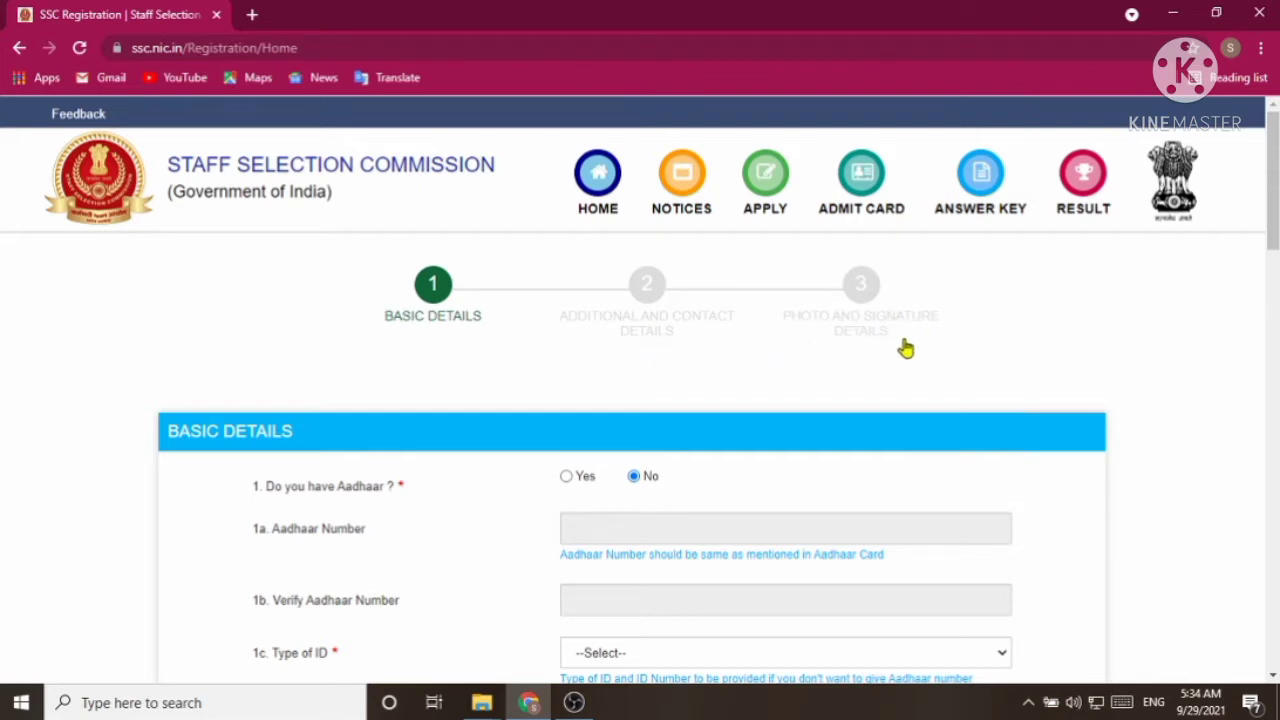
Examine the Aadhaar Yes/No question and the available ID types in the Basic Details form.
{"action": "scroll", "coordinate": [591, 392], "scroll_direction": "down", "scroll_amount": 3}
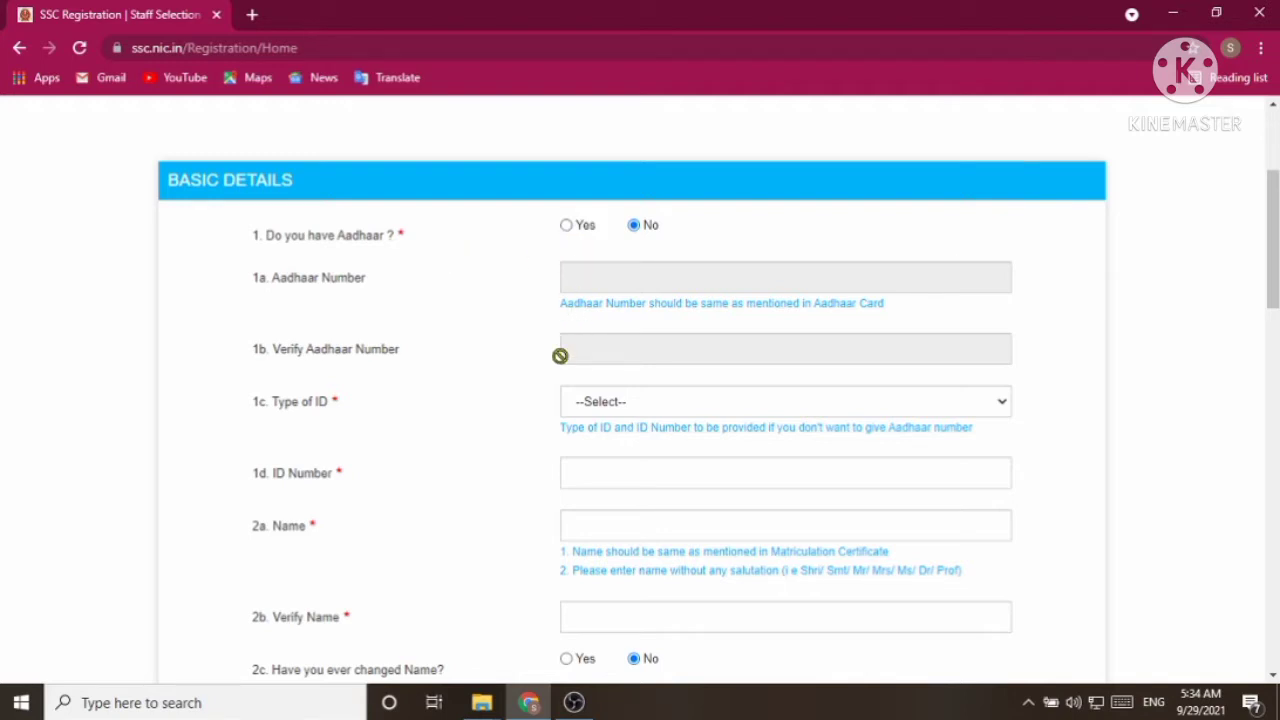
{"action": "left_click", "coordinate": [595, 410]}
{"action": "left_click", "coordinate": [595, 410]}
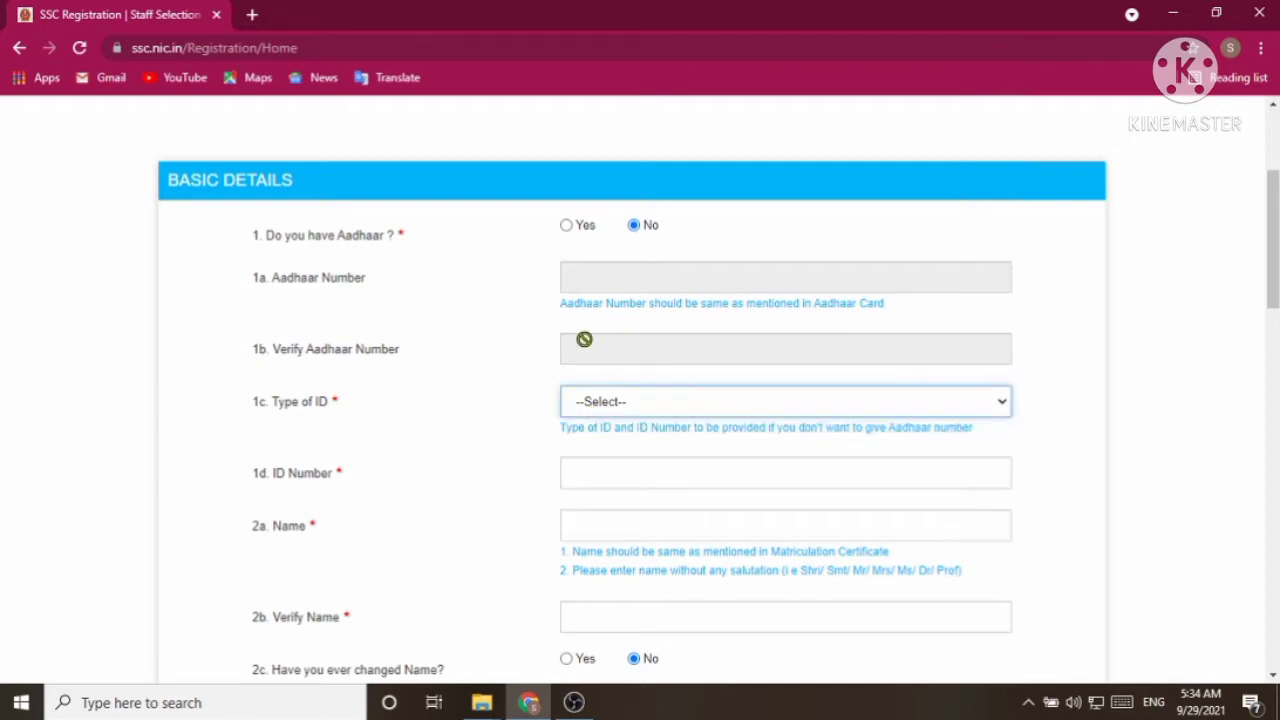
{"action": "left_click", "coordinate": [566, 225]}
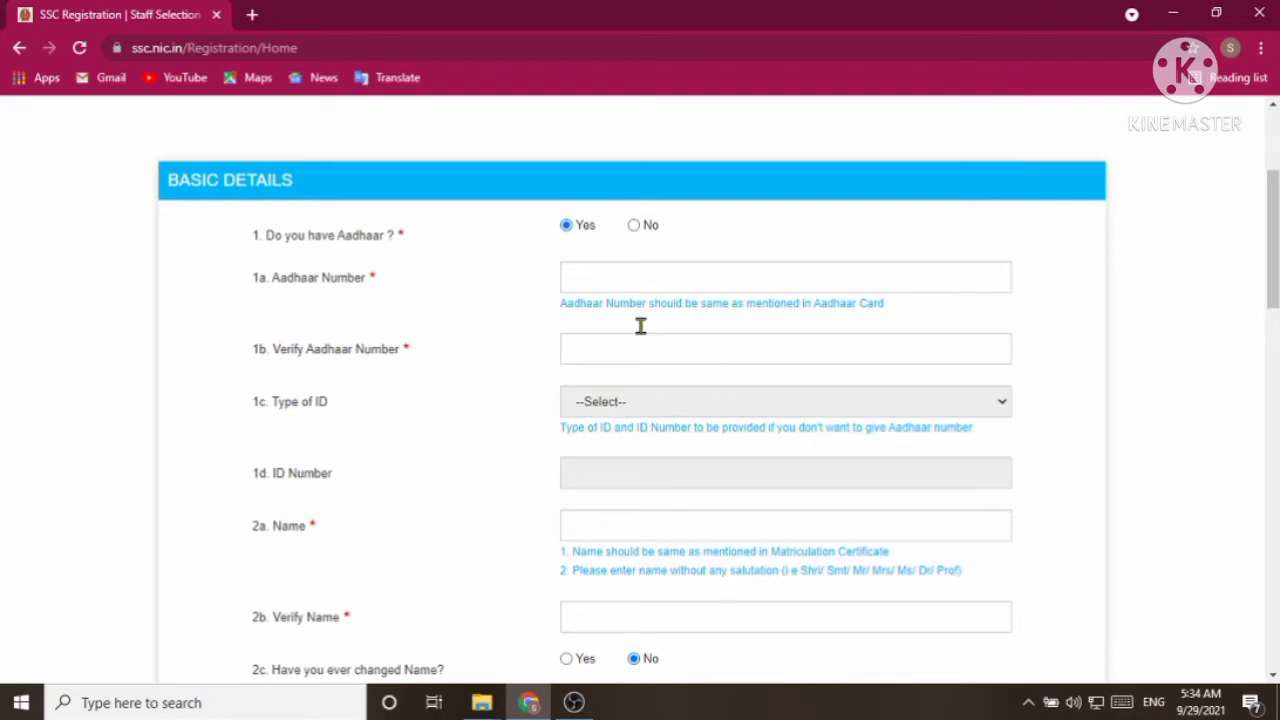
{"action": "left_click", "coordinate": [635, 228]}
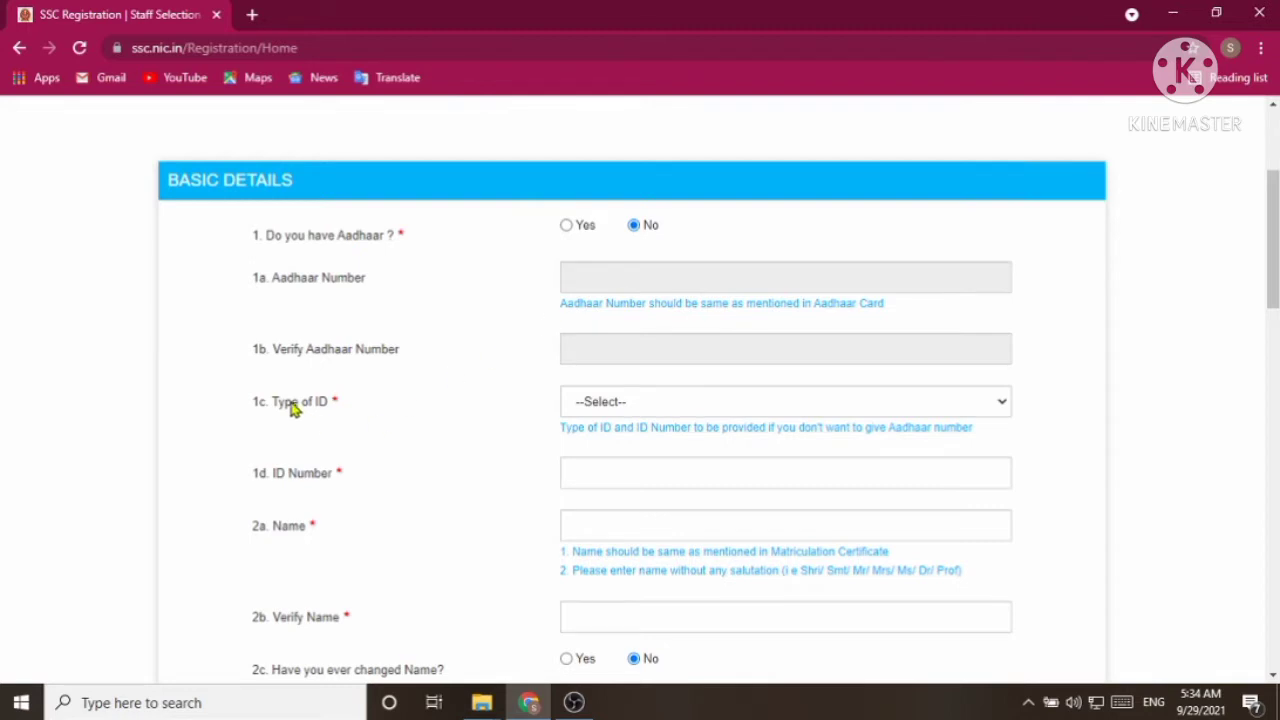
{"action": "left_click", "coordinate": [600, 405]}
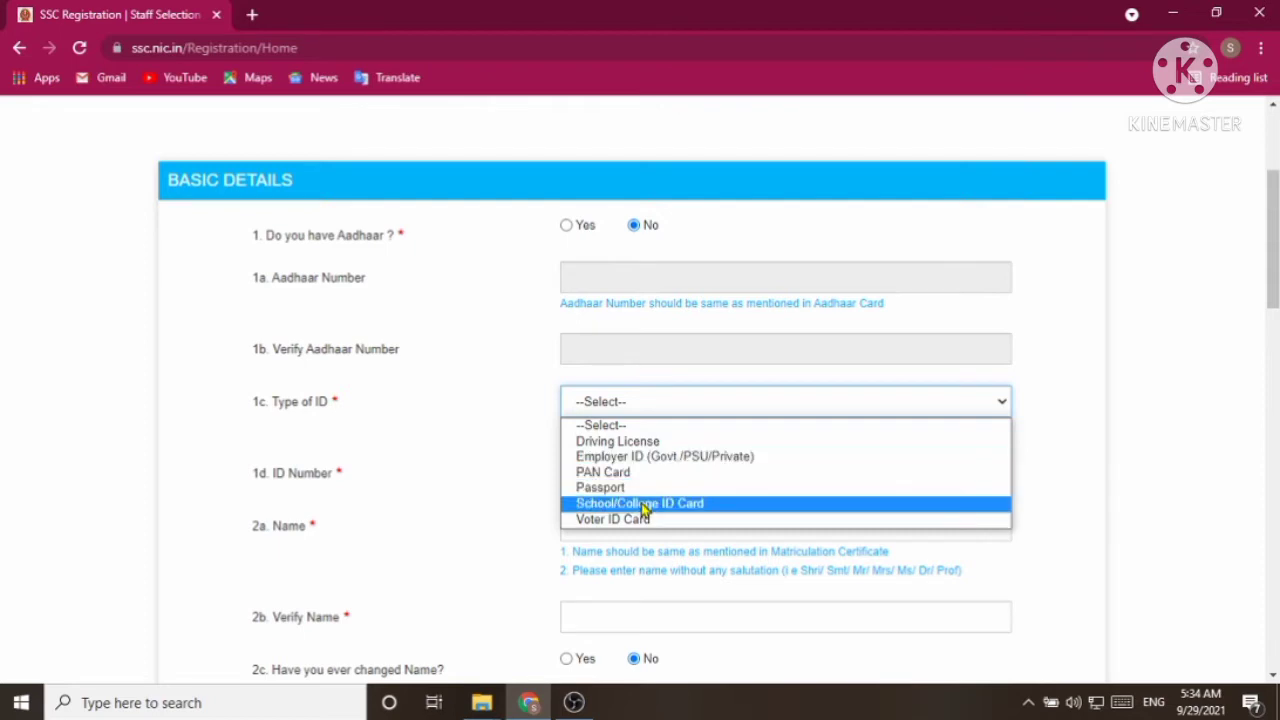
{"action": "left_click", "coordinate": [472, 444]}
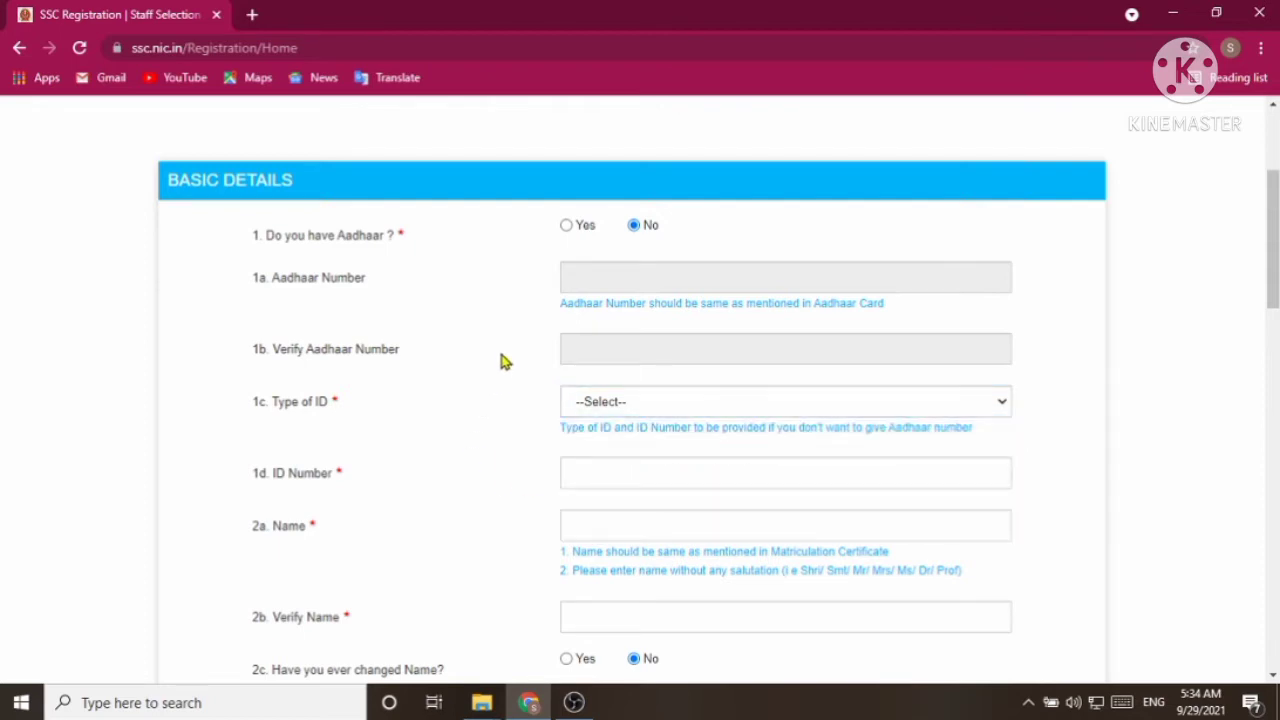
{"action": "scroll", "coordinate": [314, 391], "scroll_direction": "down", "scroll_amount": 2}
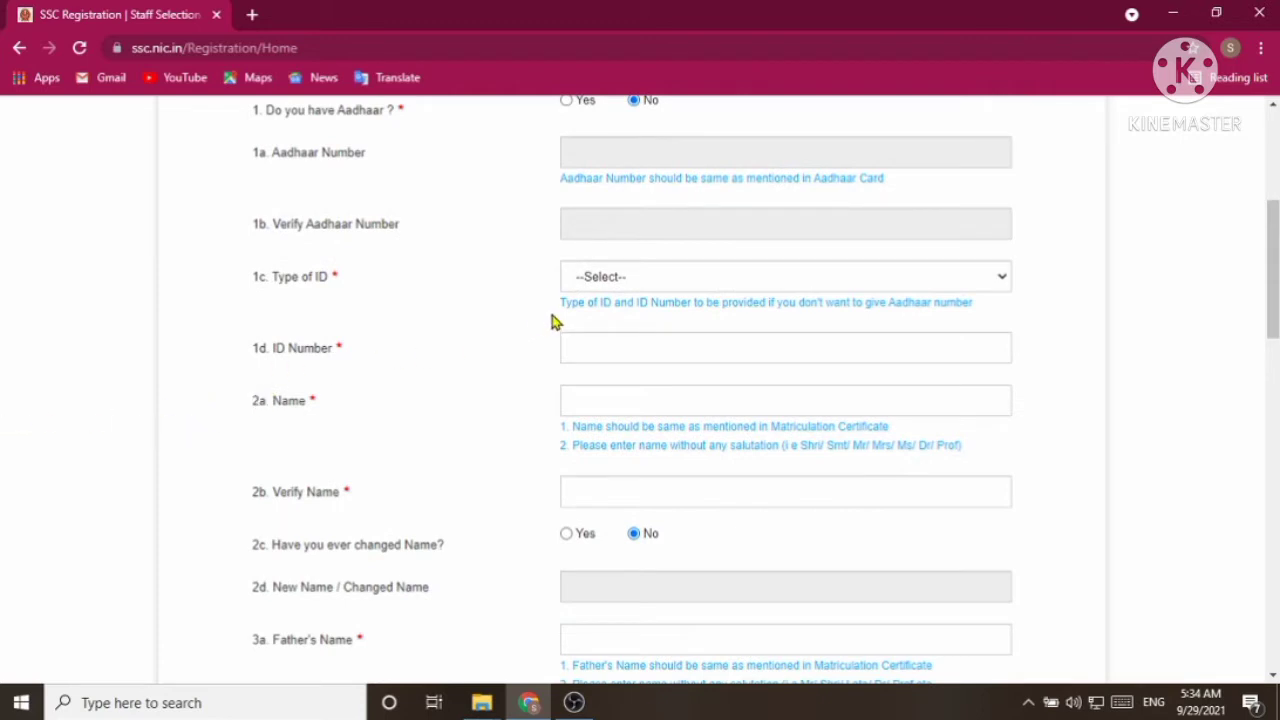
{"action": "left_click", "coordinate": [604, 284]}
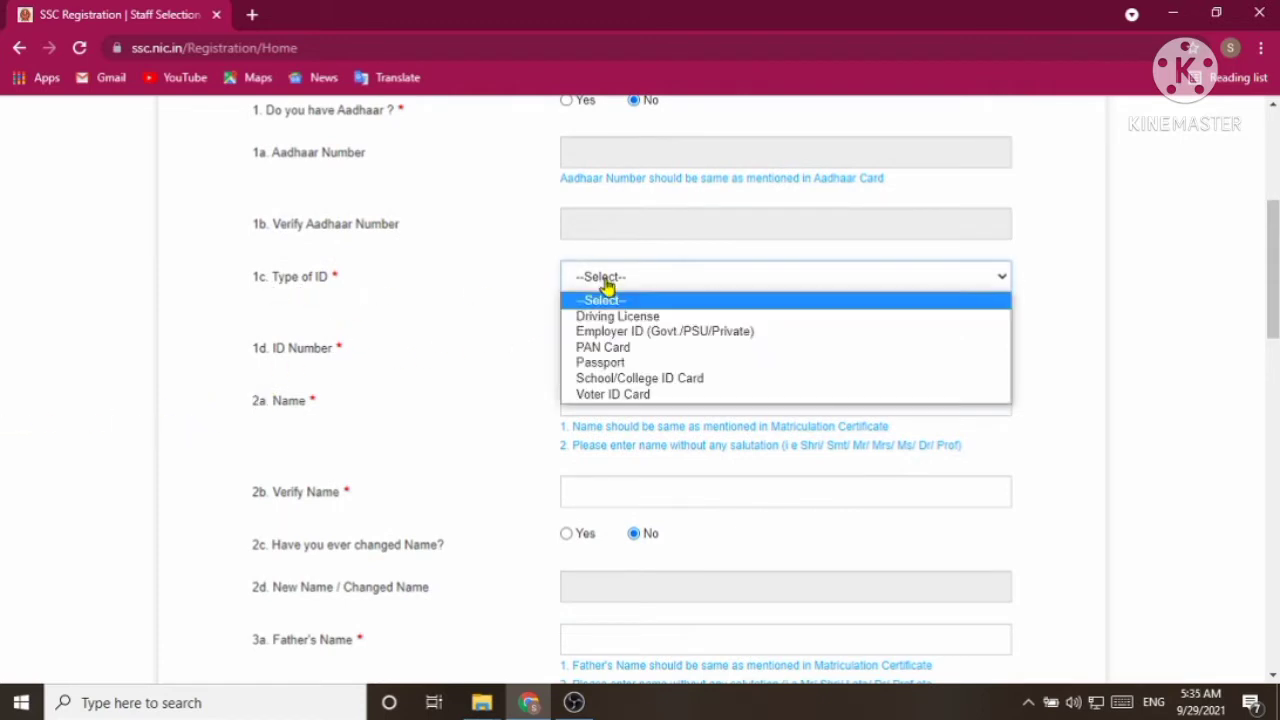
{"action": "left_click", "coordinate": [606, 277]}
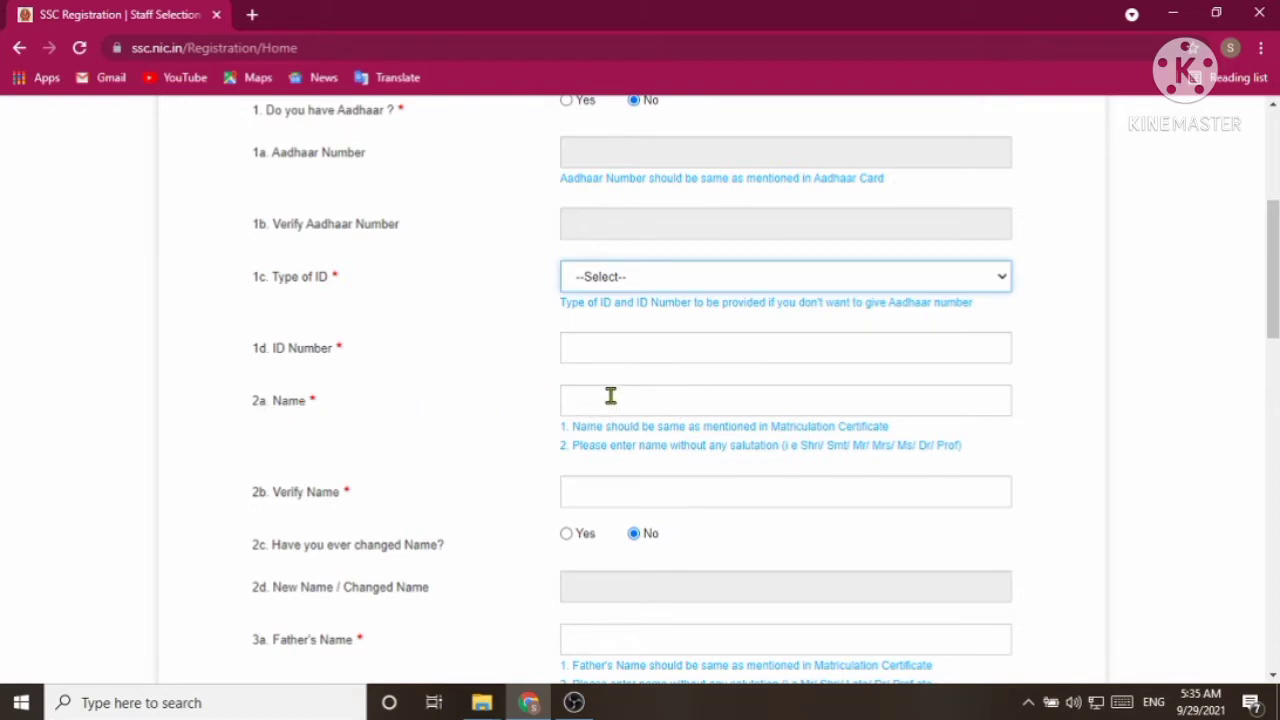
Review the name, parents' name and date of birth fields, and examine the Matriculation education board choices.
{"action": "scroll", "coordinate": [343, 486], "scroll_direction": "down", "scroll_amount": 2}
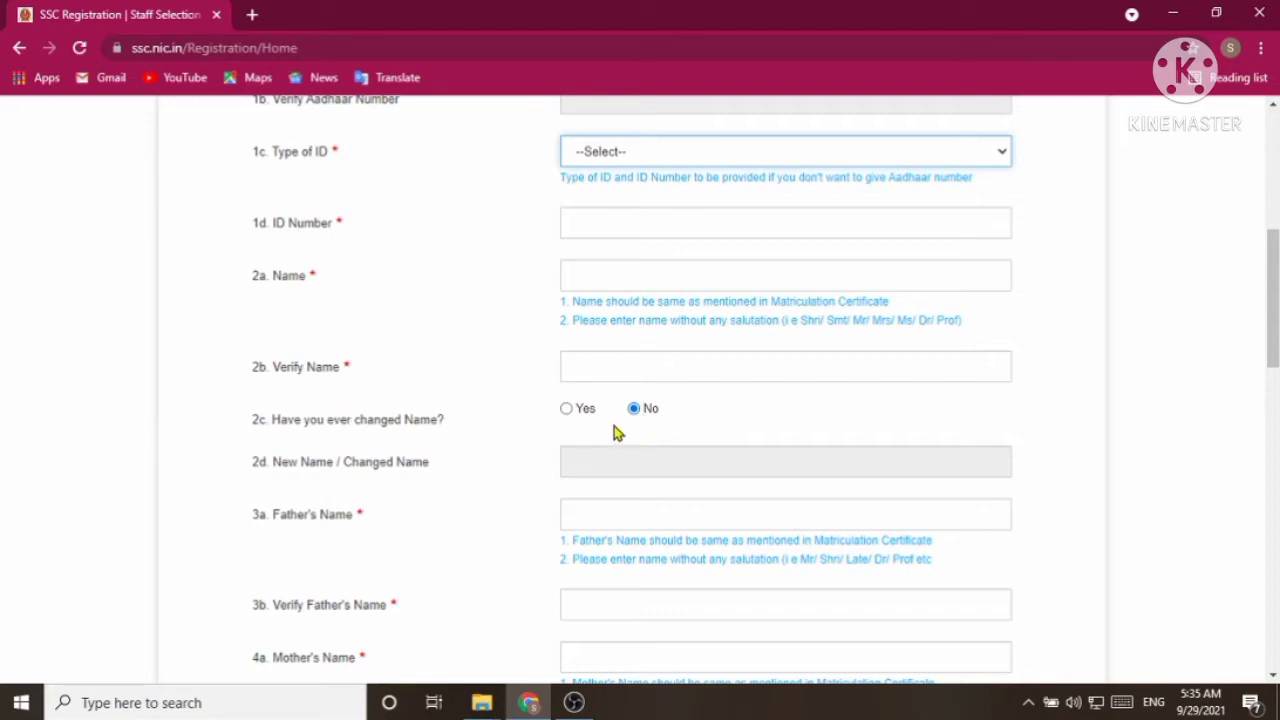
{"action": "scroll", "coordinate": [647, 428], "scroll_direction": "down", "scroll_amount": 2}
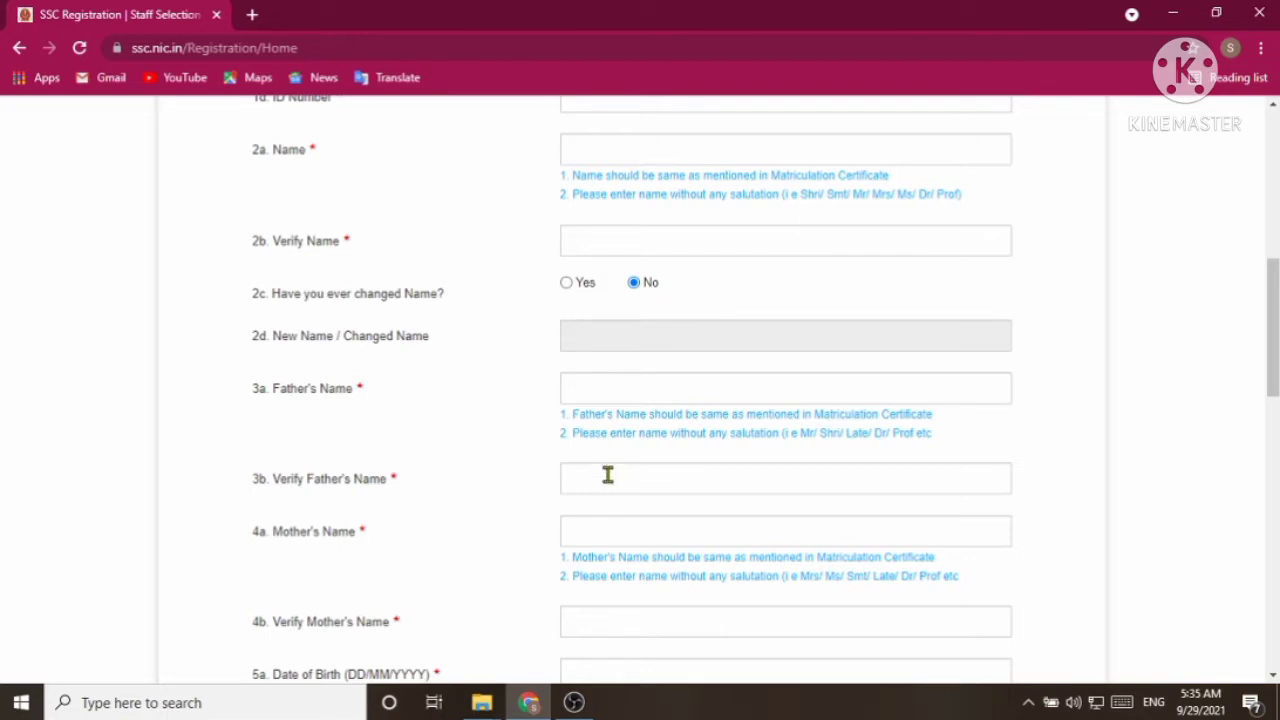
{"action": "scroll", "coordinate": [459, 485], "scroll_direction": "down", "scroll_amount": 2}
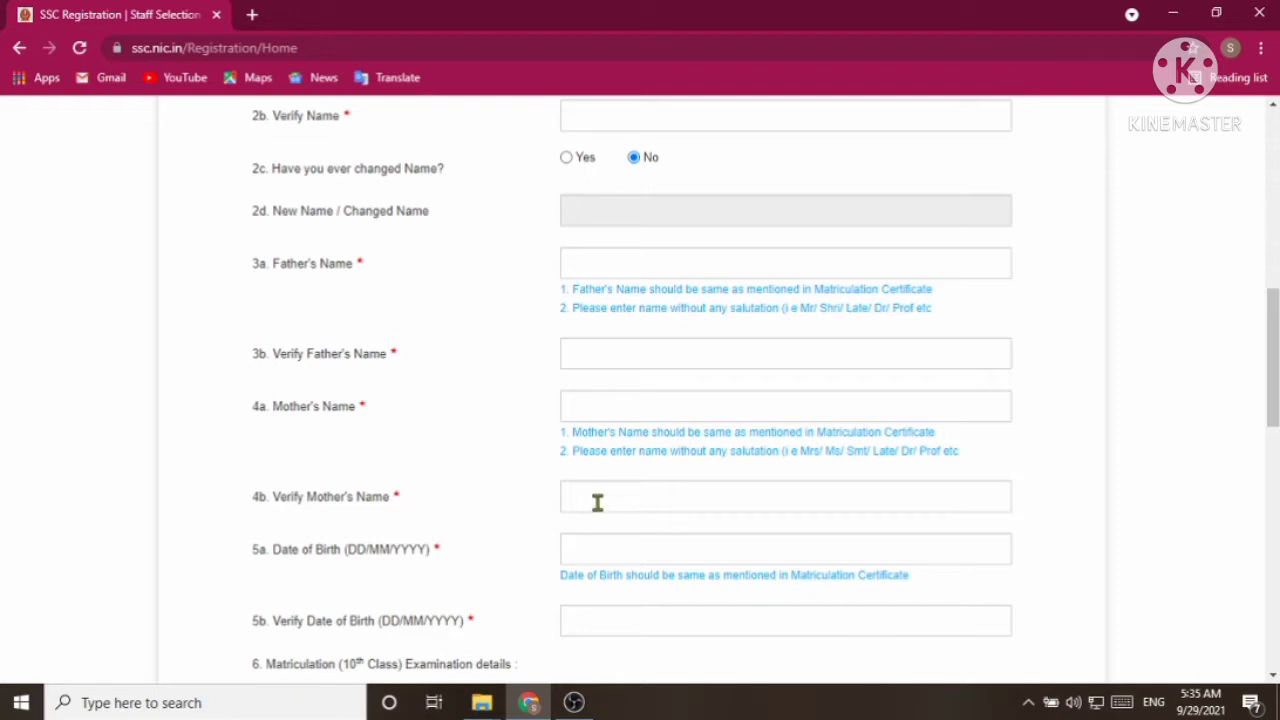
{"action": "scroll", "coordinate": [297, 556], "scroll_direction": "down", "scroll_amount": 1}
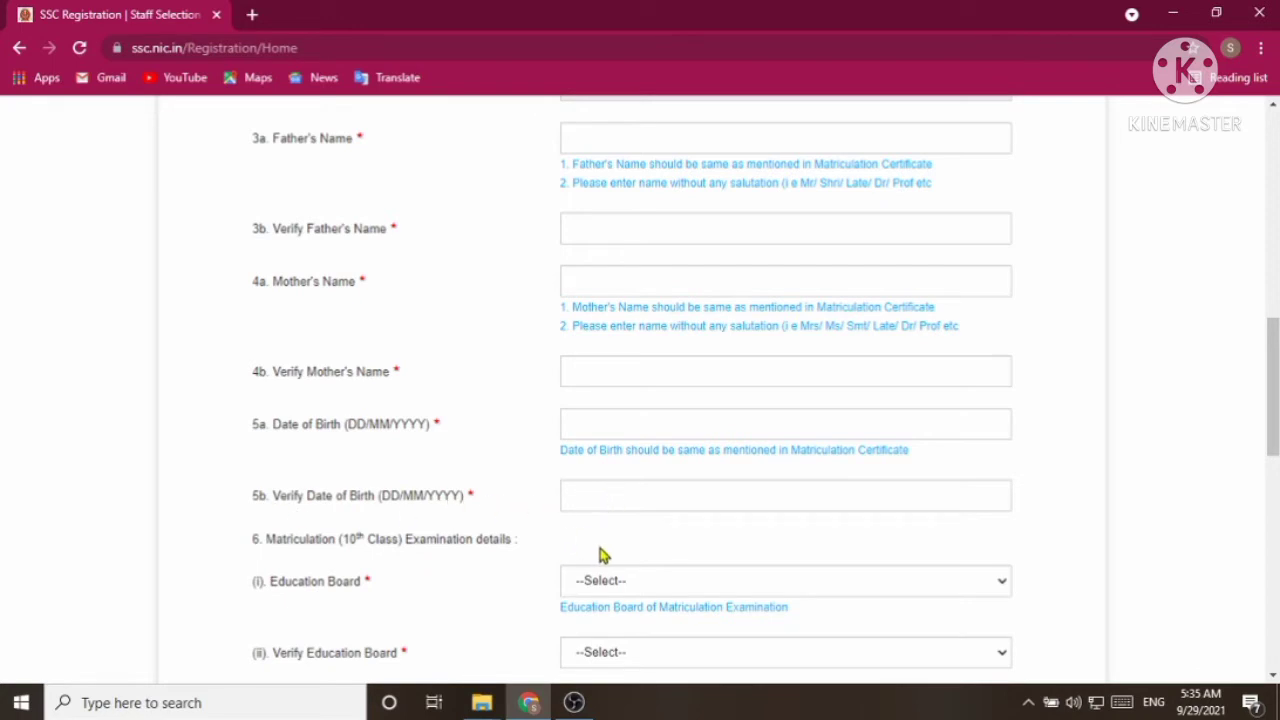
{"action": "scroll", "coordinate": [600, 550], "scroll_direction": "down", "scroll_amount": 2}
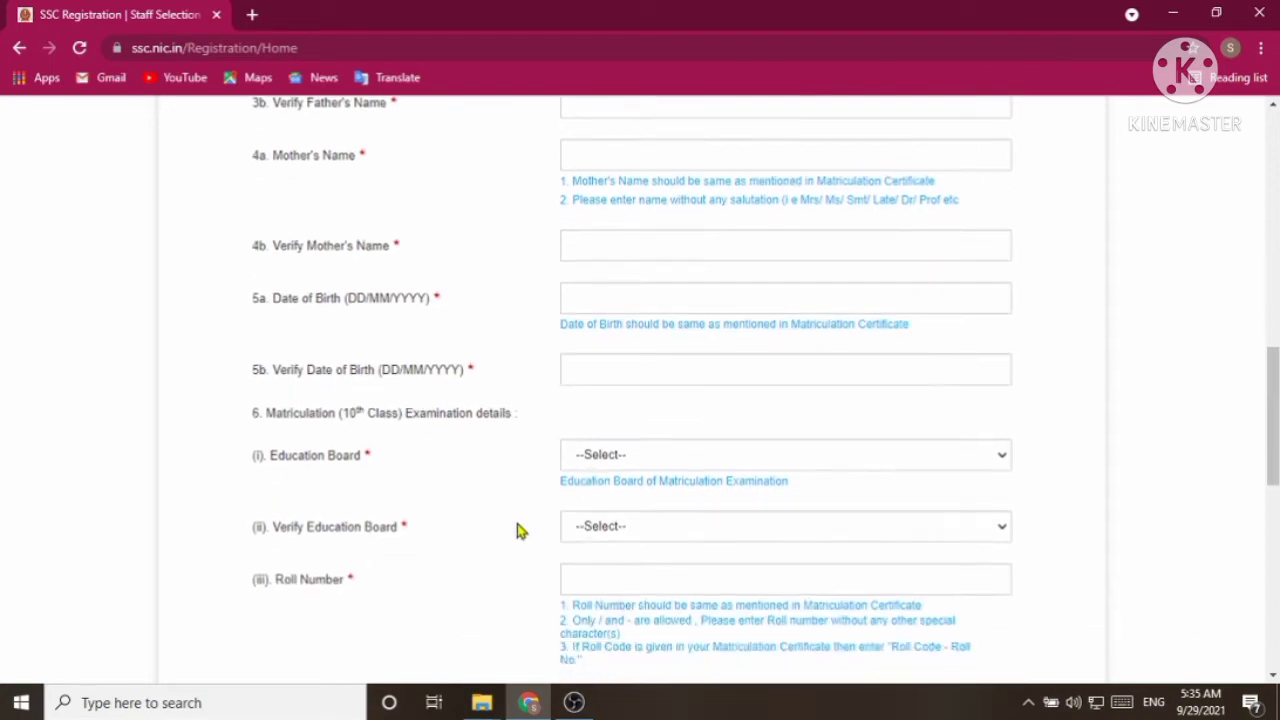
{"action": "left_click", "coordinate": [590, 460]}
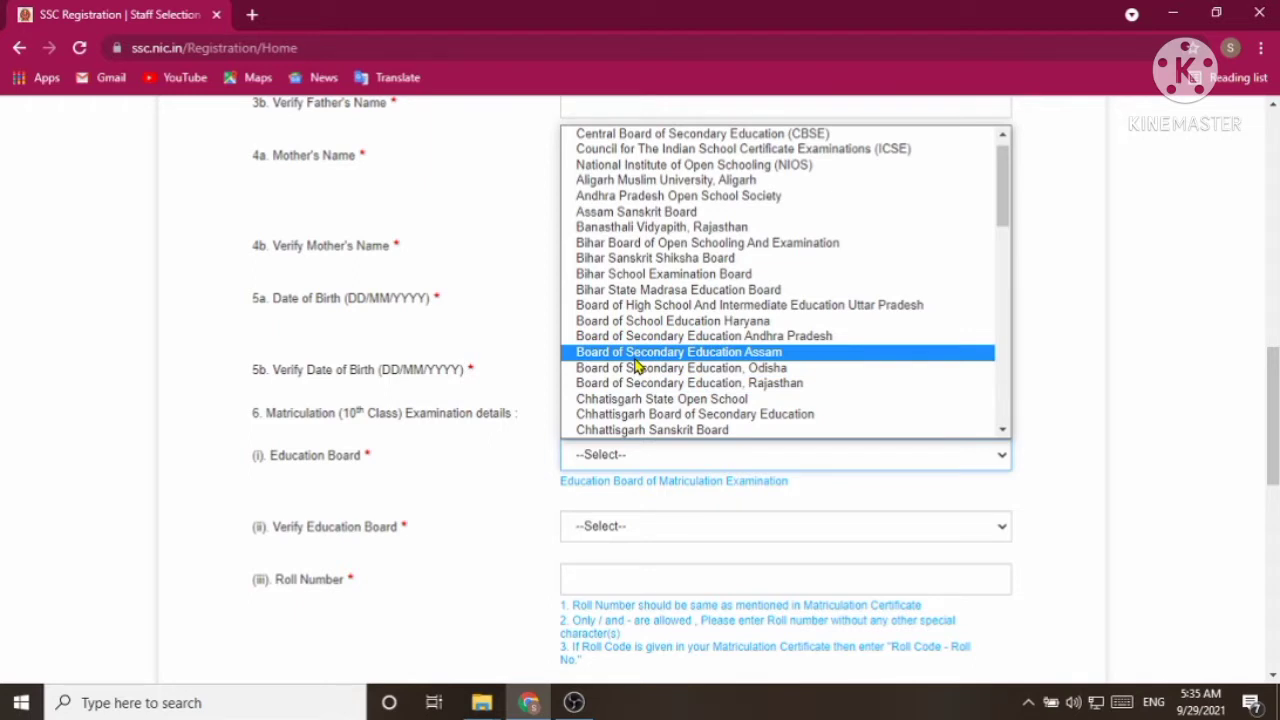
{"action": "left_click", "coordinate": [502, 476]}
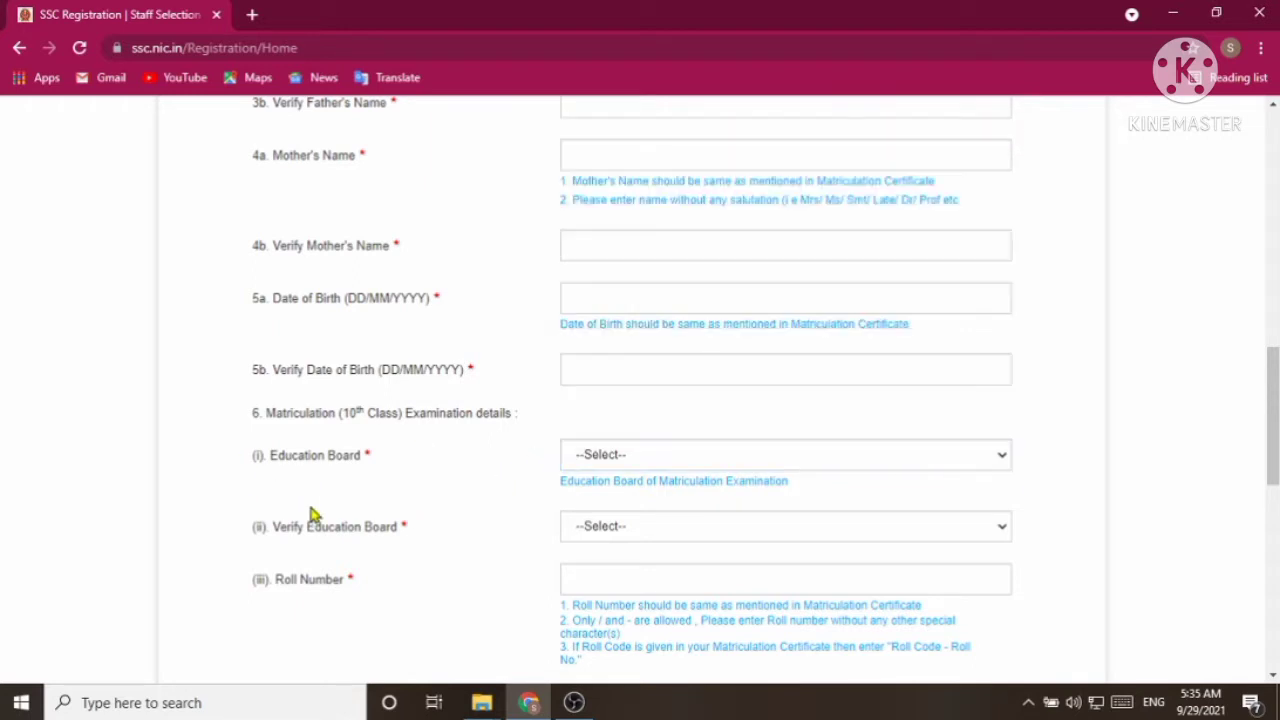
{"action": "left_click", "coordinate": [570, 462]}
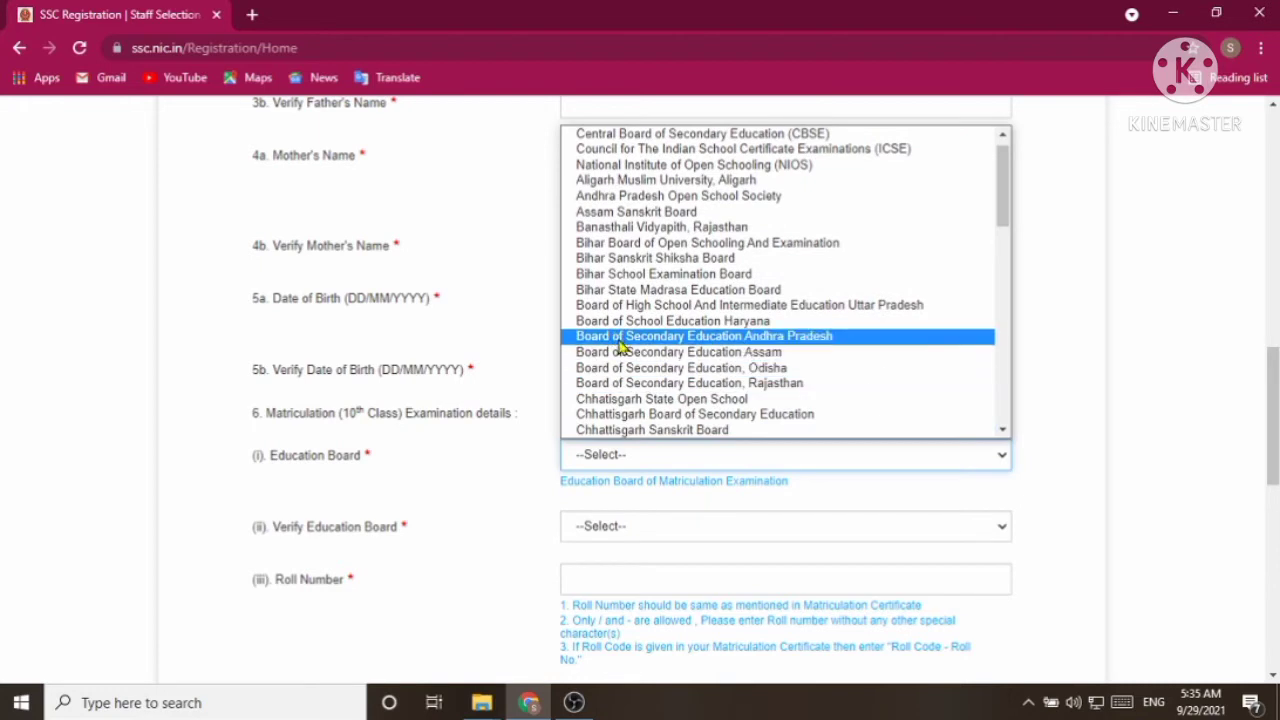
{"action": "left_click", "coordinate": [590, 463]}
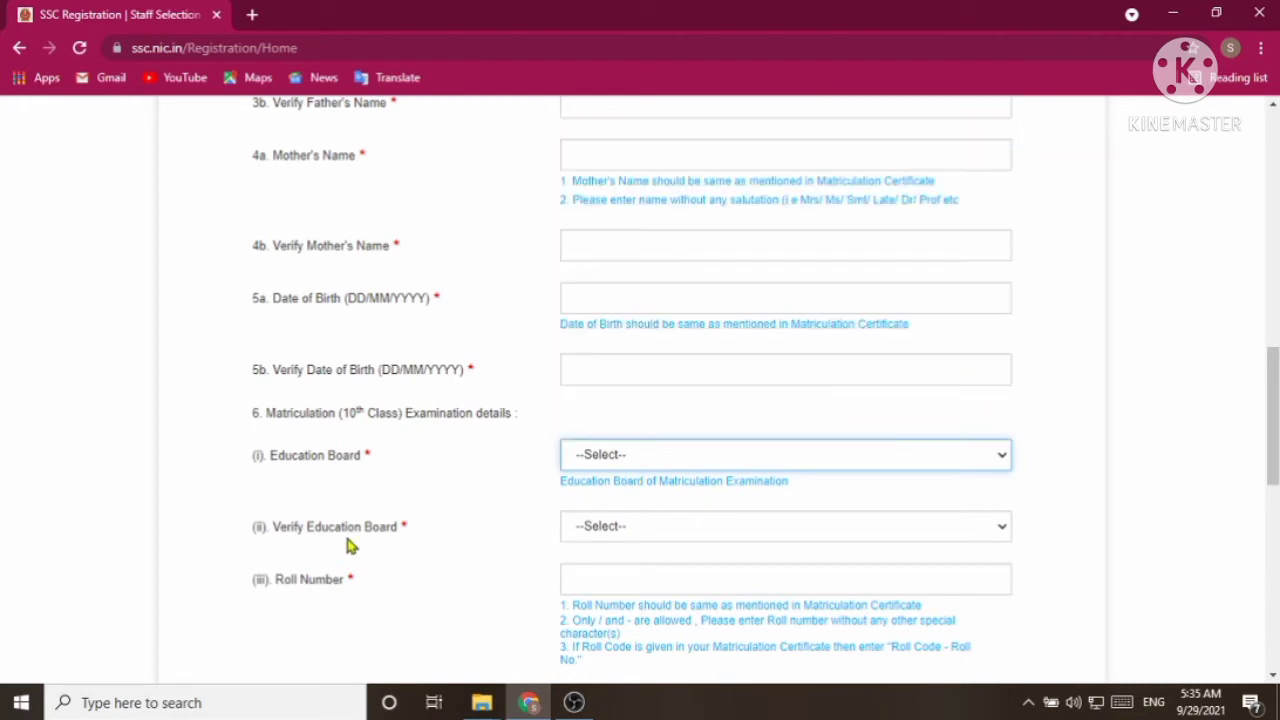
{"action": "scroll", "coordinate": [348, 540], "scroll_direction": "down", "scroll_amount": 2}
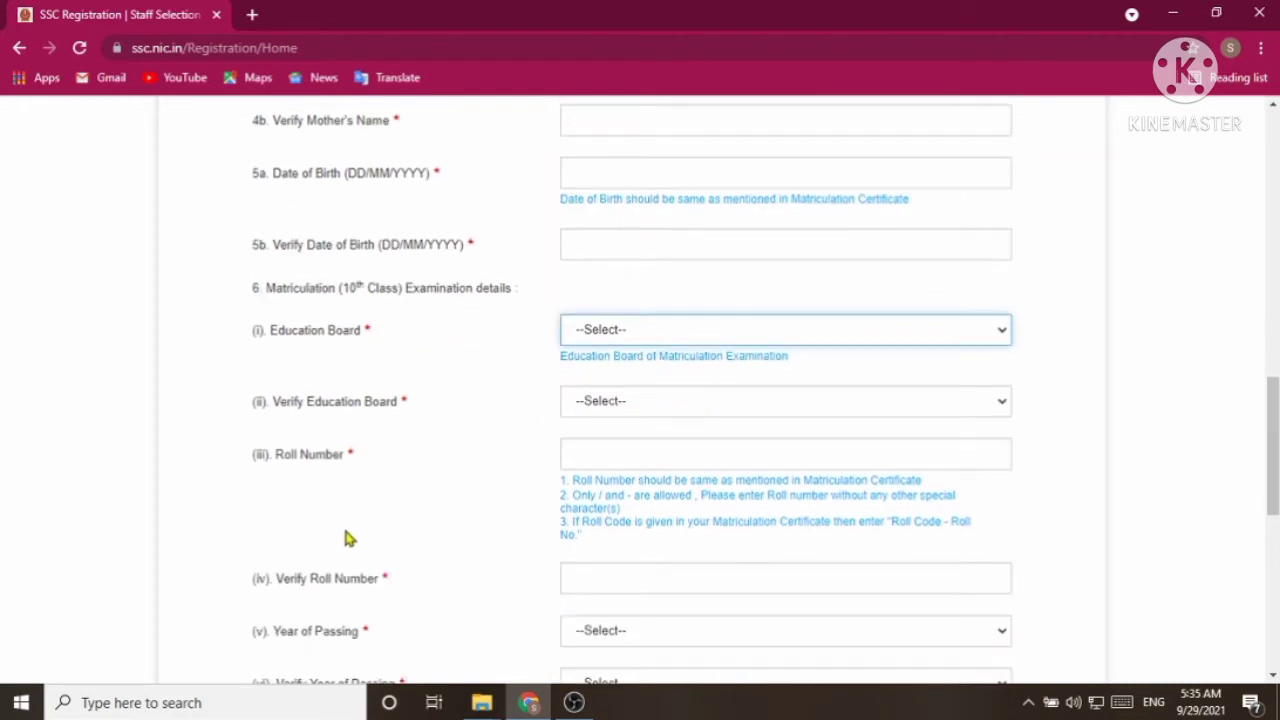
{"action": "left_click", "coordinate": [622, 401]}
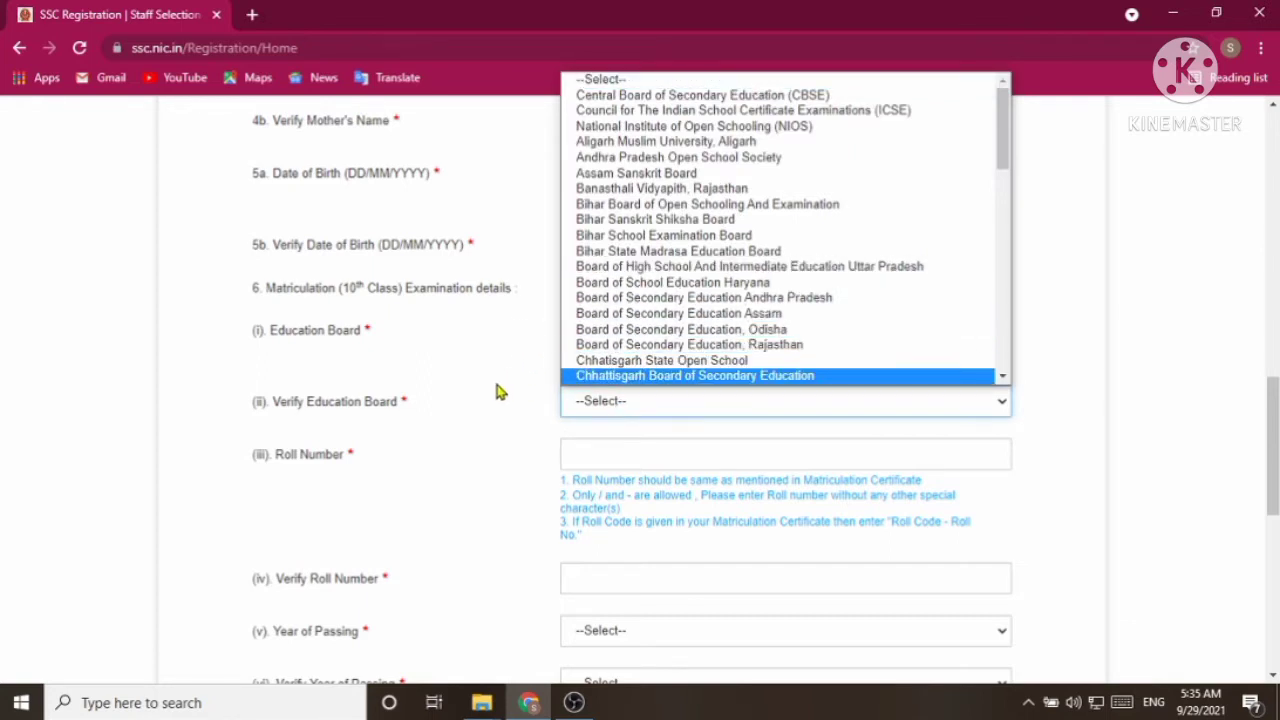
{"action": "left_click", "coordinate": [449, 463]}
Review the remaining Basic Details fields, from roll number and year of passing through gender, qualification, contact details and state of permanent address.
{"action": "scroll", "coordinate": [449, 467], "scroll_direction": "down", "scroll_amount": 2}
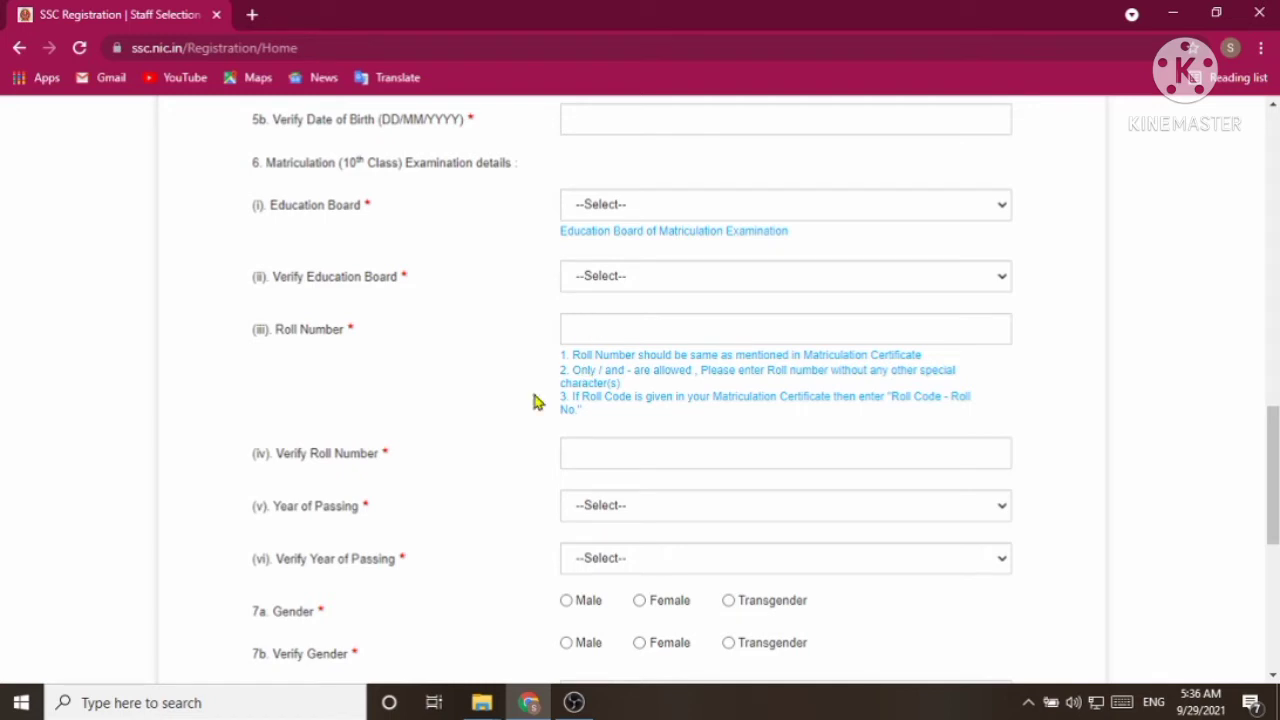
{"action": "scroll", "coordinate": [640, 460], "scroll_direction": "down", "scroll_amount": 1}
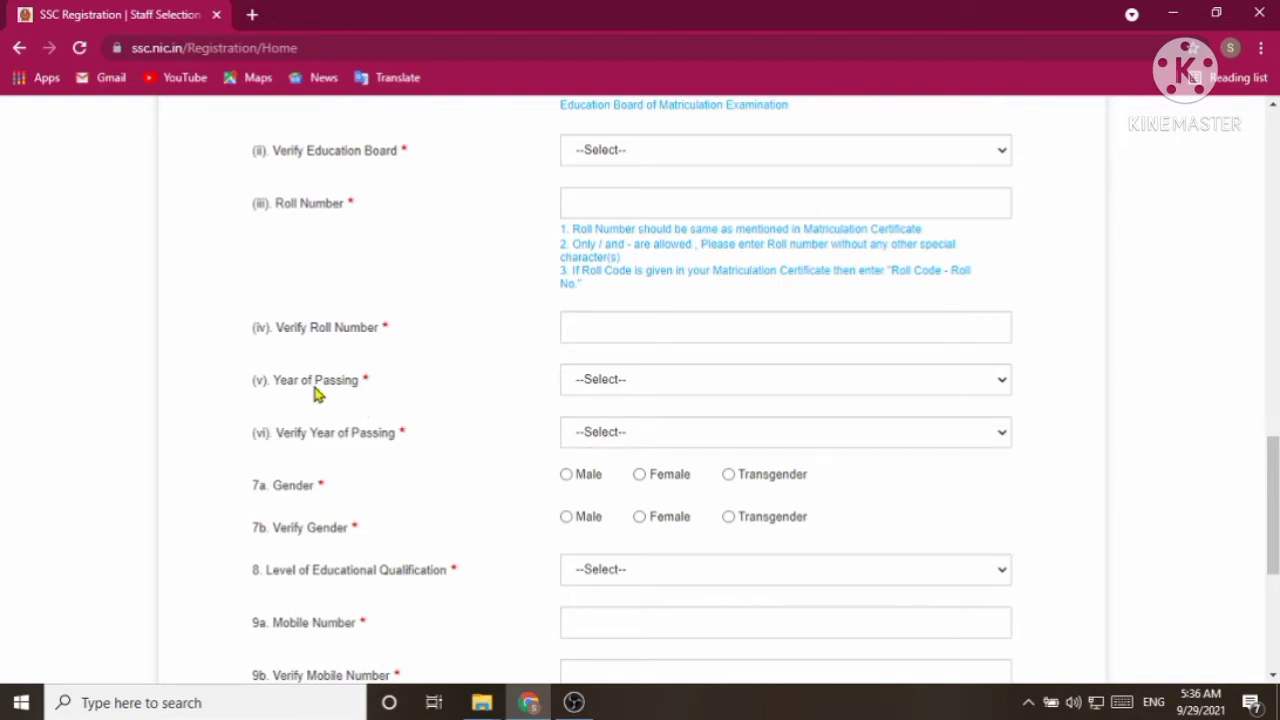
{"action": "left_click", "coordinate": [626, 440]}
{"action": "left_click", "coordinate": [626, 440]}
{"action": "scroll", "coordinate": [281, 385], "scroll_direction": "down", "scroll_amount": 1}
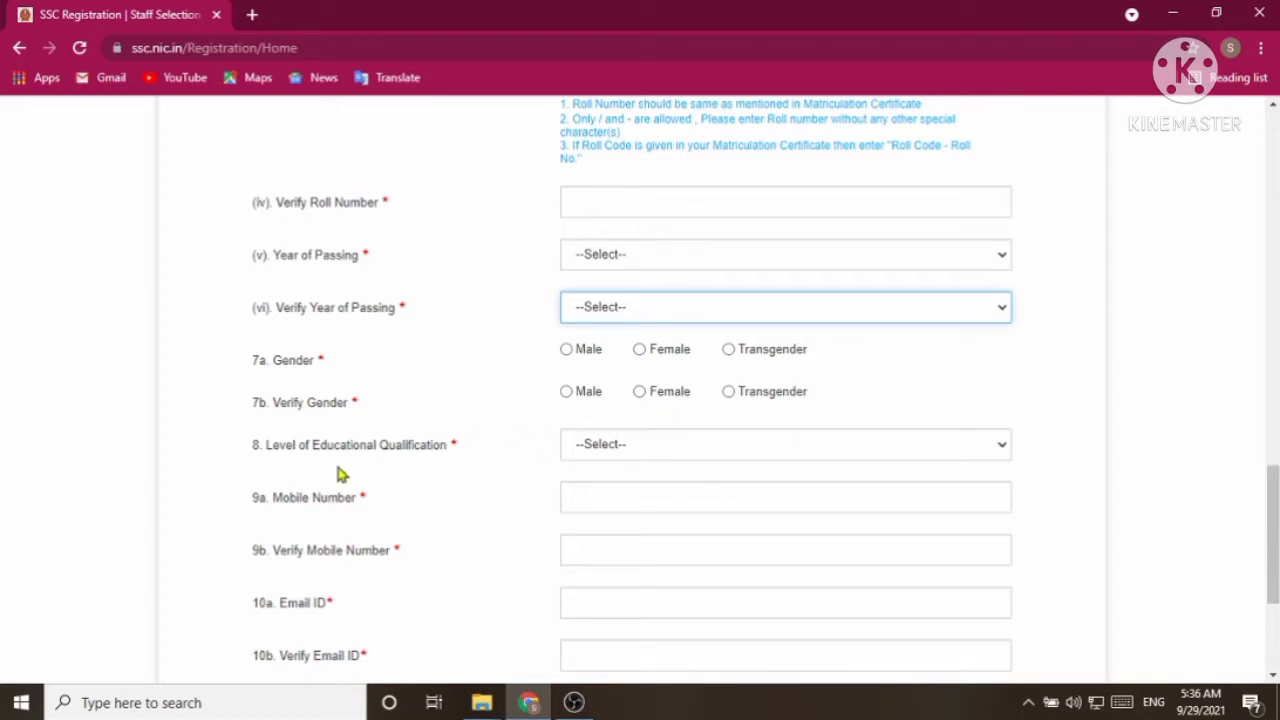
{"action": "scroll", "coordinate": [325, 463], "scroll_direction": "down", "scroll_amount": 2}
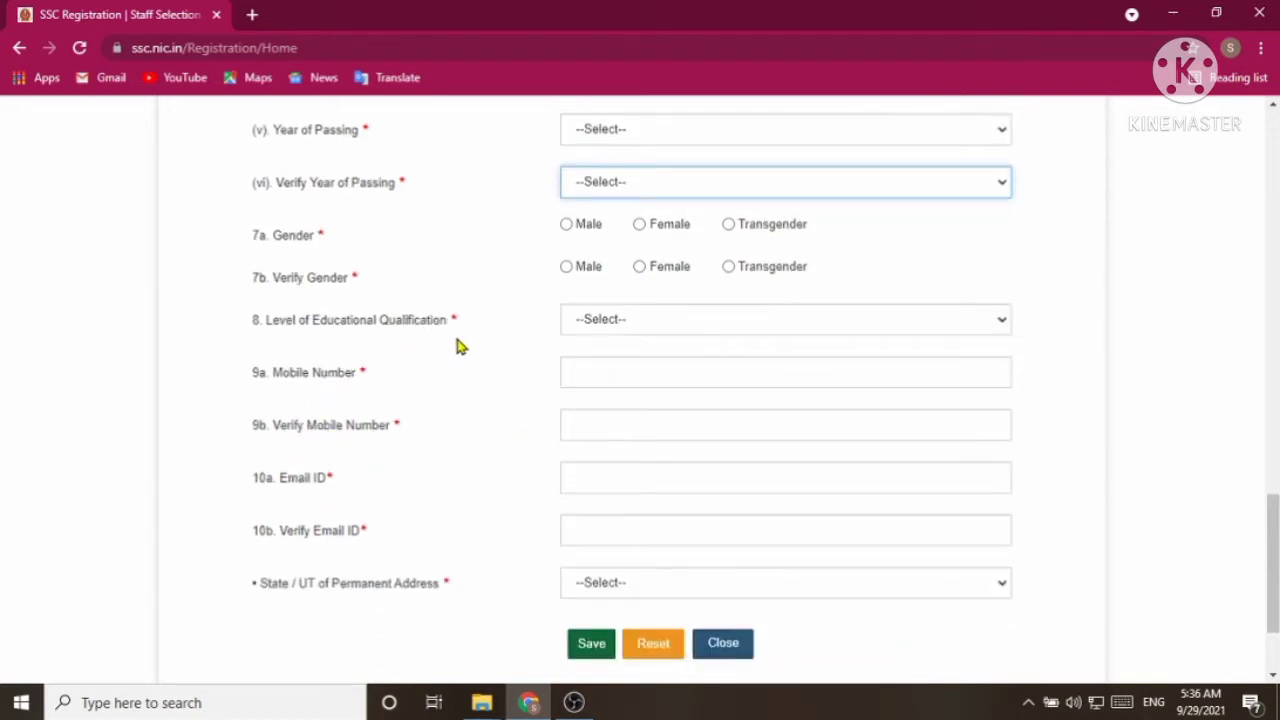
Examine the educational qualification and State/UT of permanent address choices in the registration form without selecting any.
{"action": "left_click", "coordinate": [612, 324]}
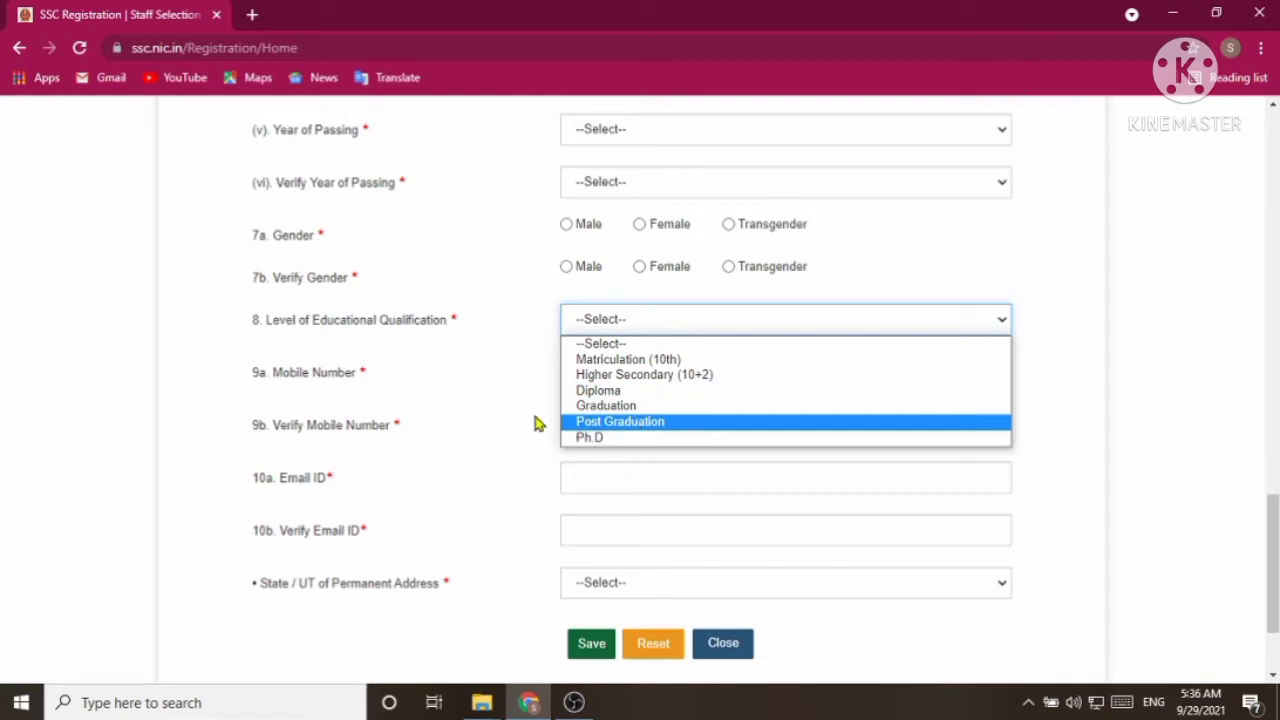
{"action": "left_click", "coordinate": [437, 388]}
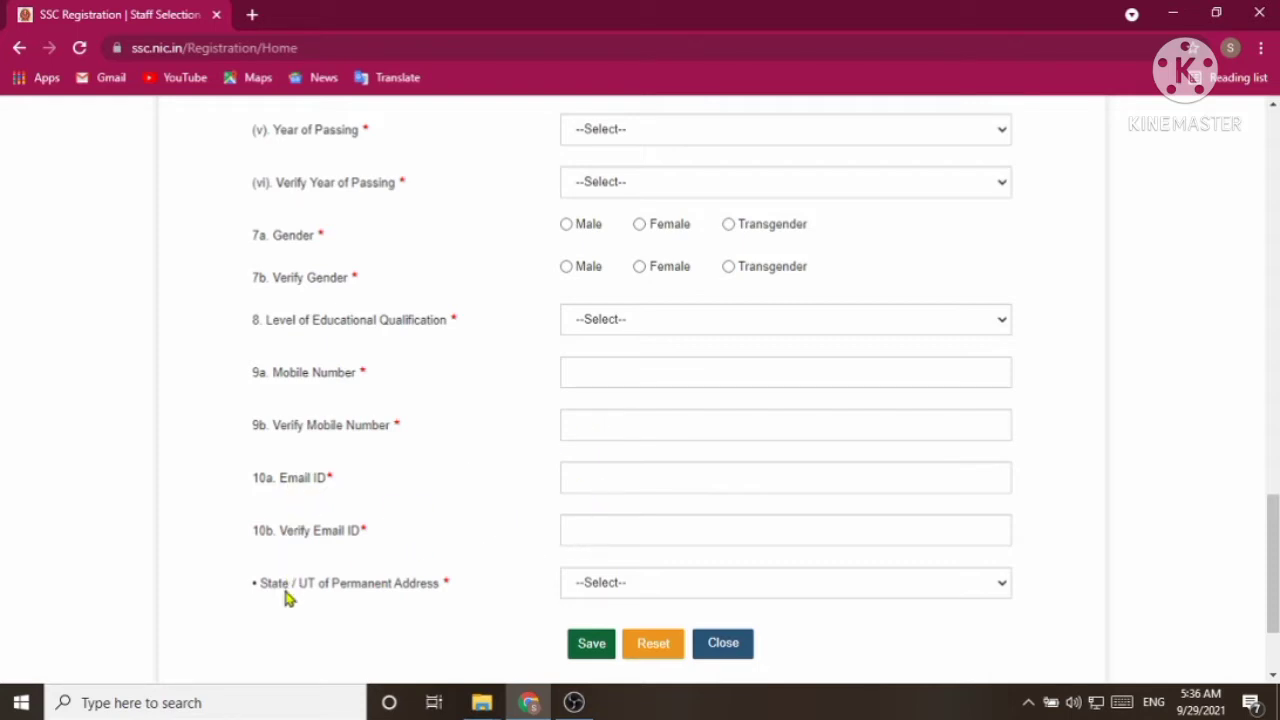
{"action": "scroll", "coordinate": [408, 592], "scroll_direction": "down", "scroll_amount": 2}
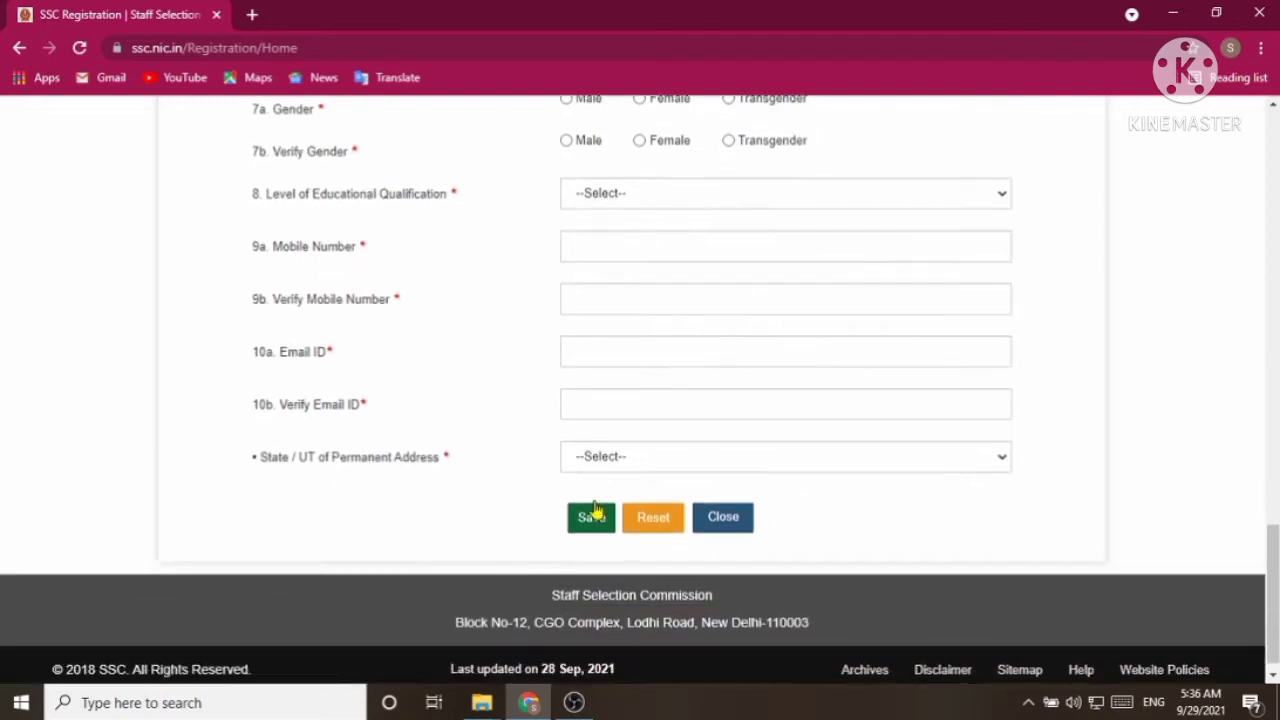
{"action": "left_click", "coordinate": [603, 460]}
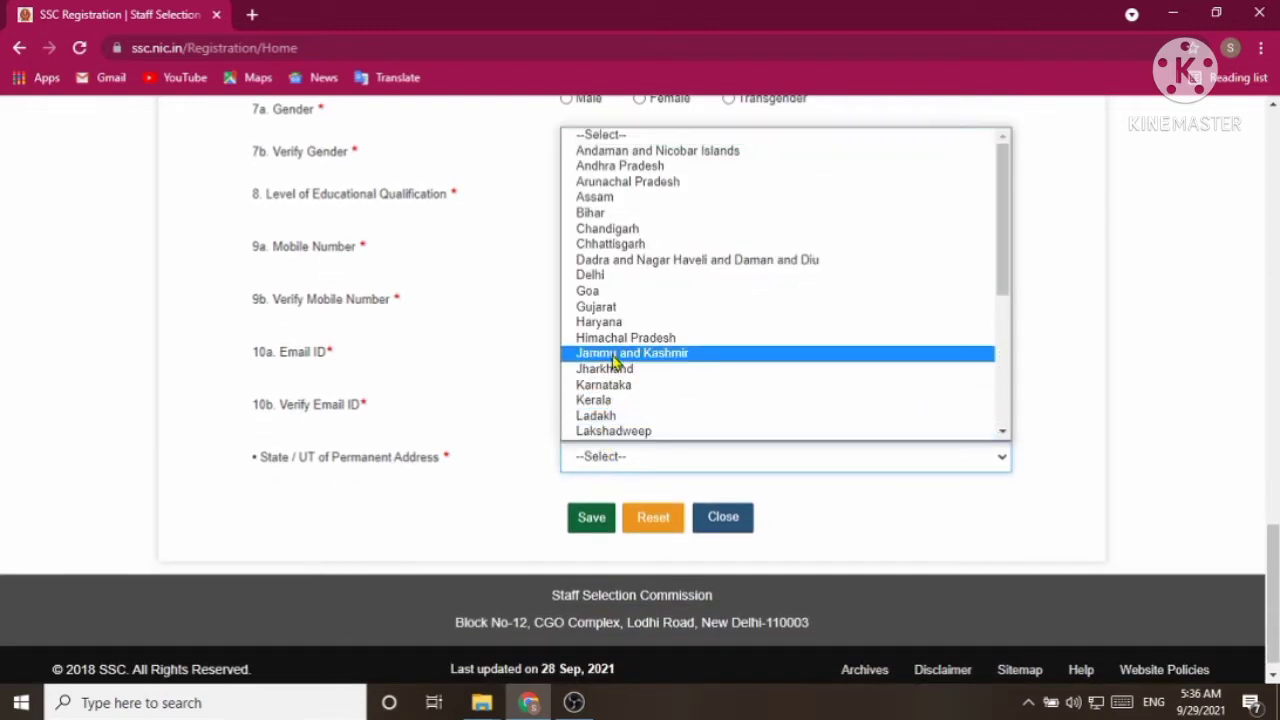
{"action": "left_click", "coordinate": [465, 390]}
{"action": "scroll", "coordinate": [615, 455], "scroll_direction": "up", "scroll_amount": 15}
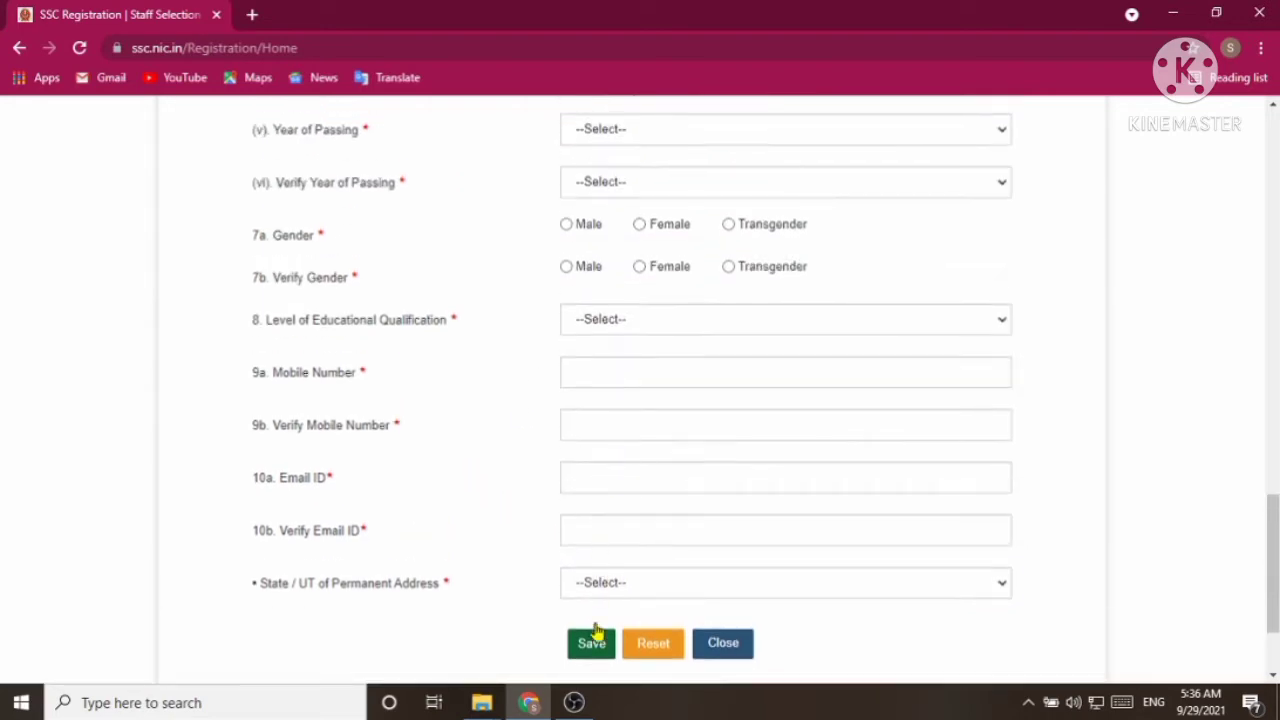
{"action": "scroll", "coordinate": [622, 549], "scroll_direction": "up", "scroll_amount": 1}
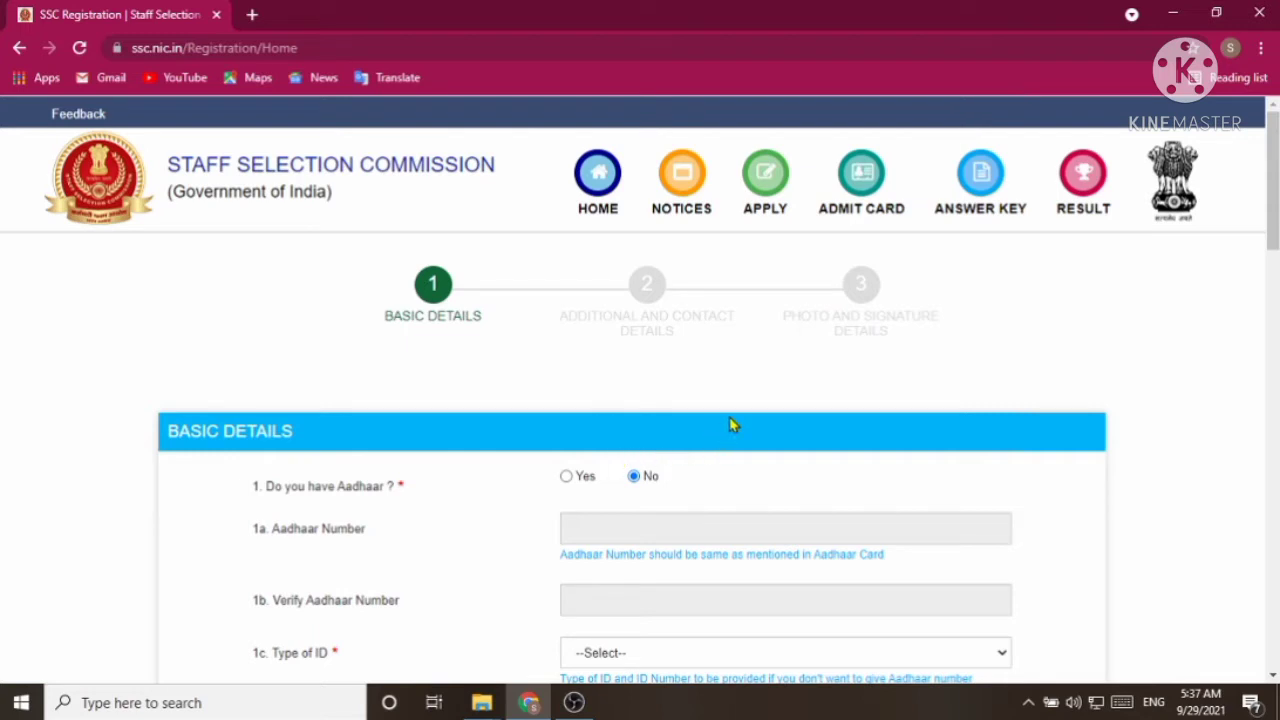
View the examination categories on the Apply page, and return to the Staff Selection Commission home page.
{"action": "left_click", "coordinate": [766, 202]}
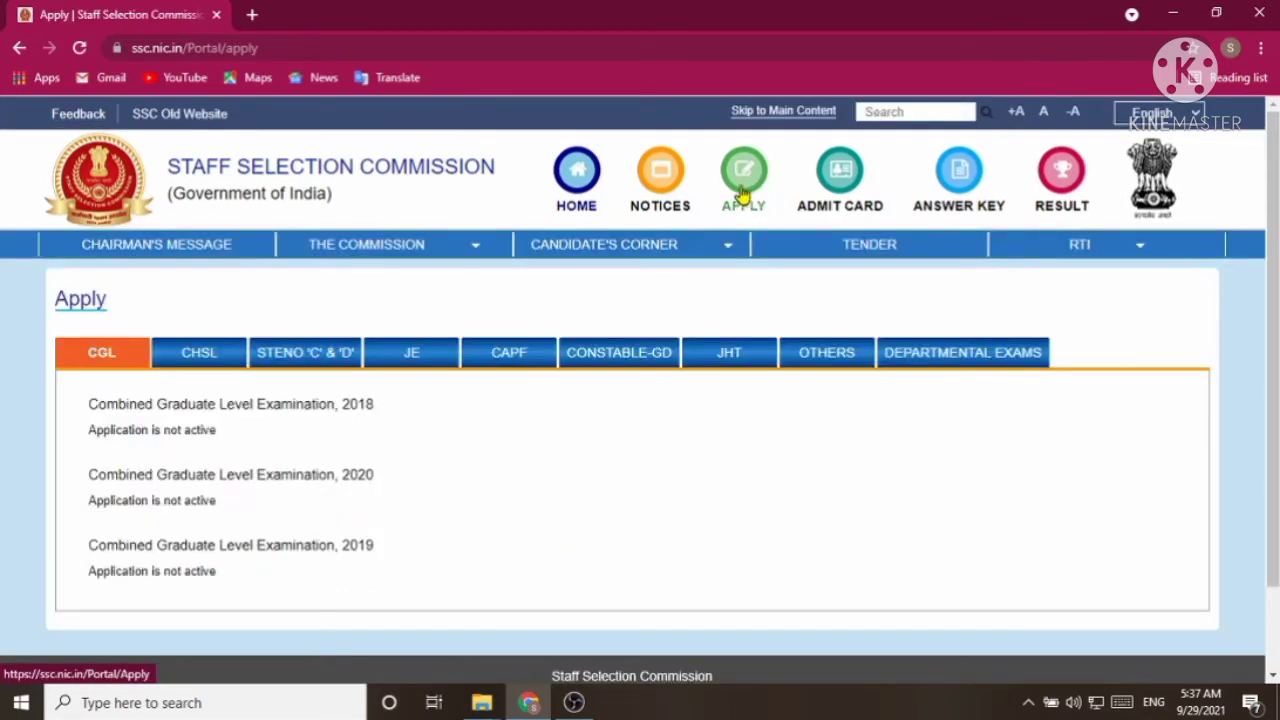
{"action": "mouse_move", "coordinate": [408, 255]}
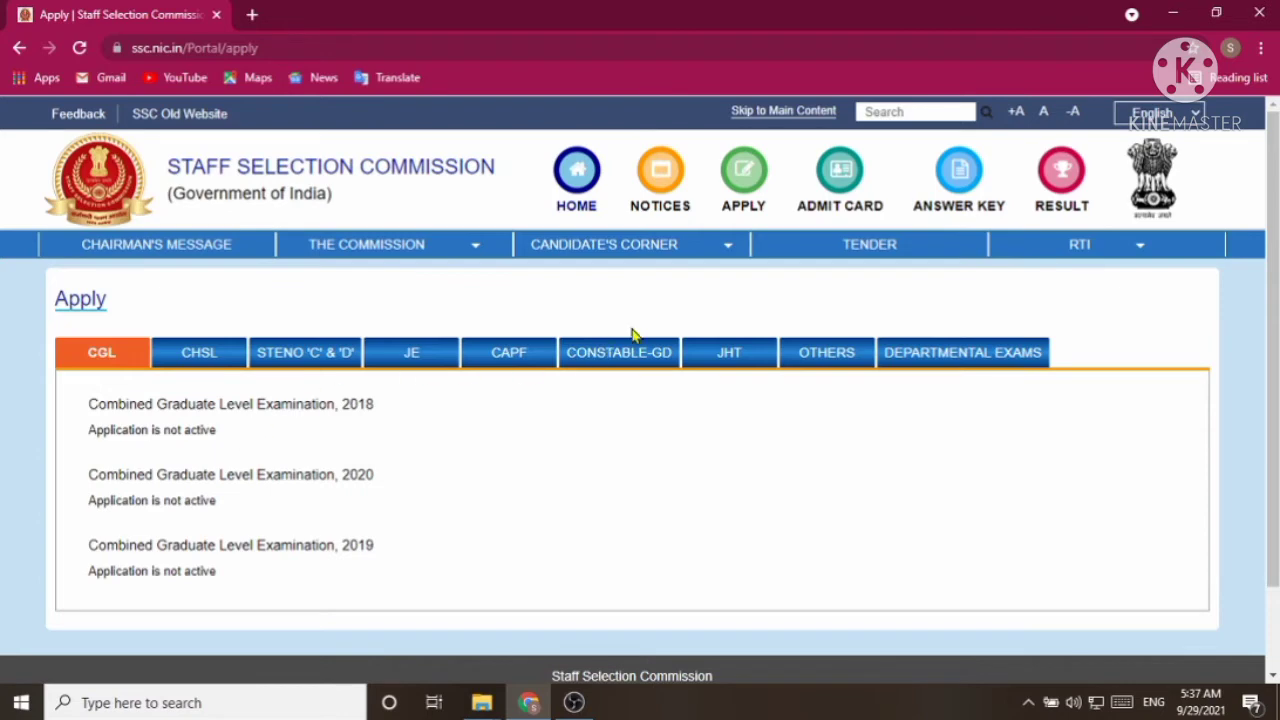
{"action": "left_click", "coordinate": [112, 194]}
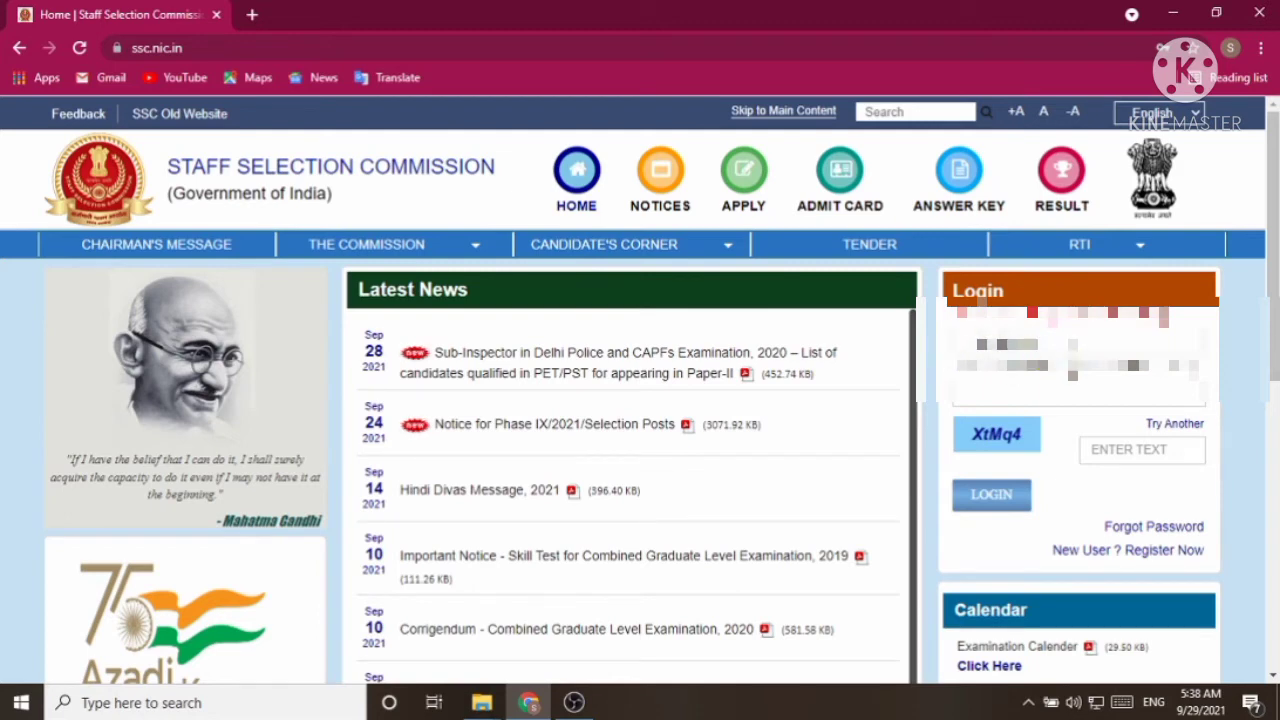
Enter the captcha code shown in the Login area and log in to the candidate account.
{"action": "left_click", "coordinate": [1122, 450]}
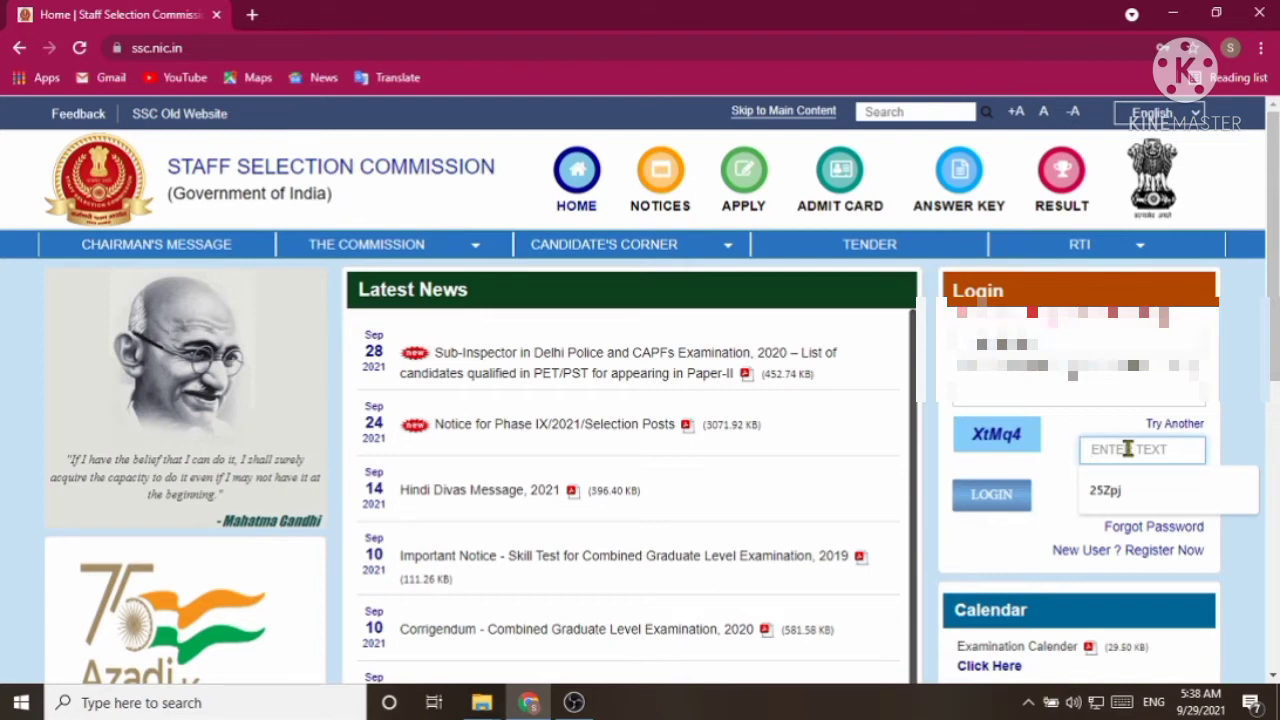
{"action": "type", "text": "X"}
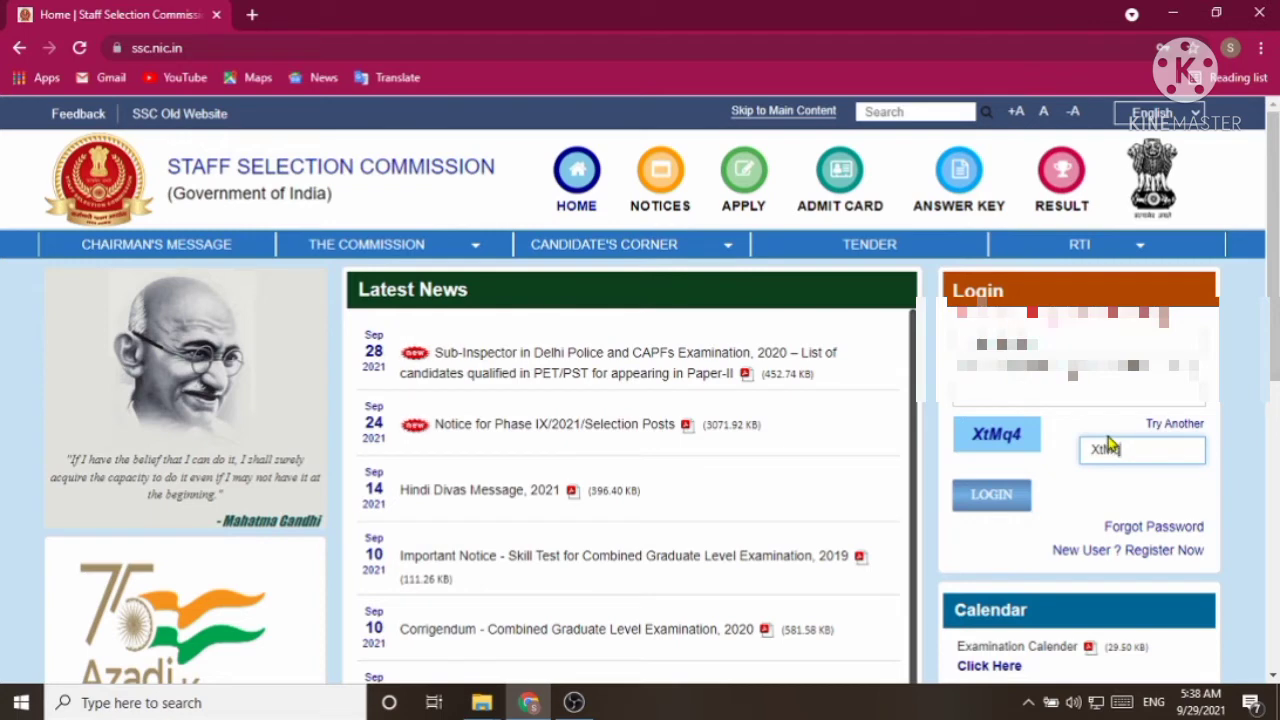
{"action": "type", "text": "tMq4"}
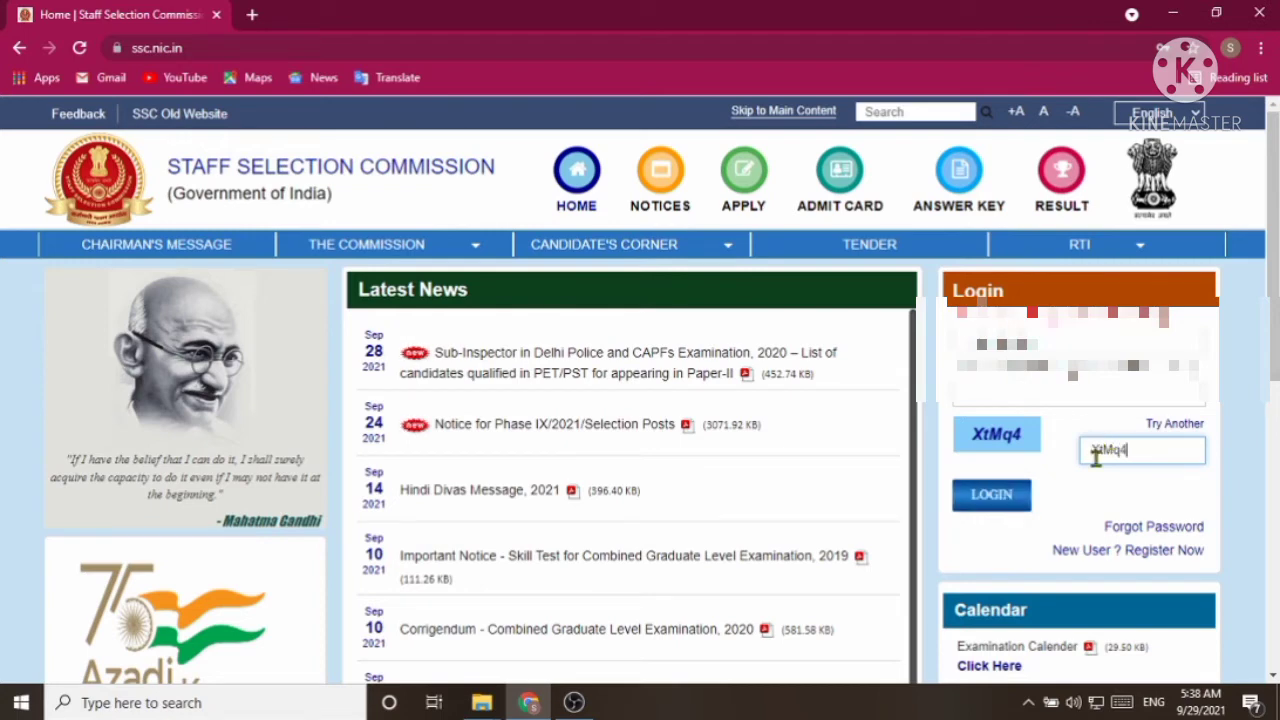
{"action": "left_click", "coordinate": [991, 500]}
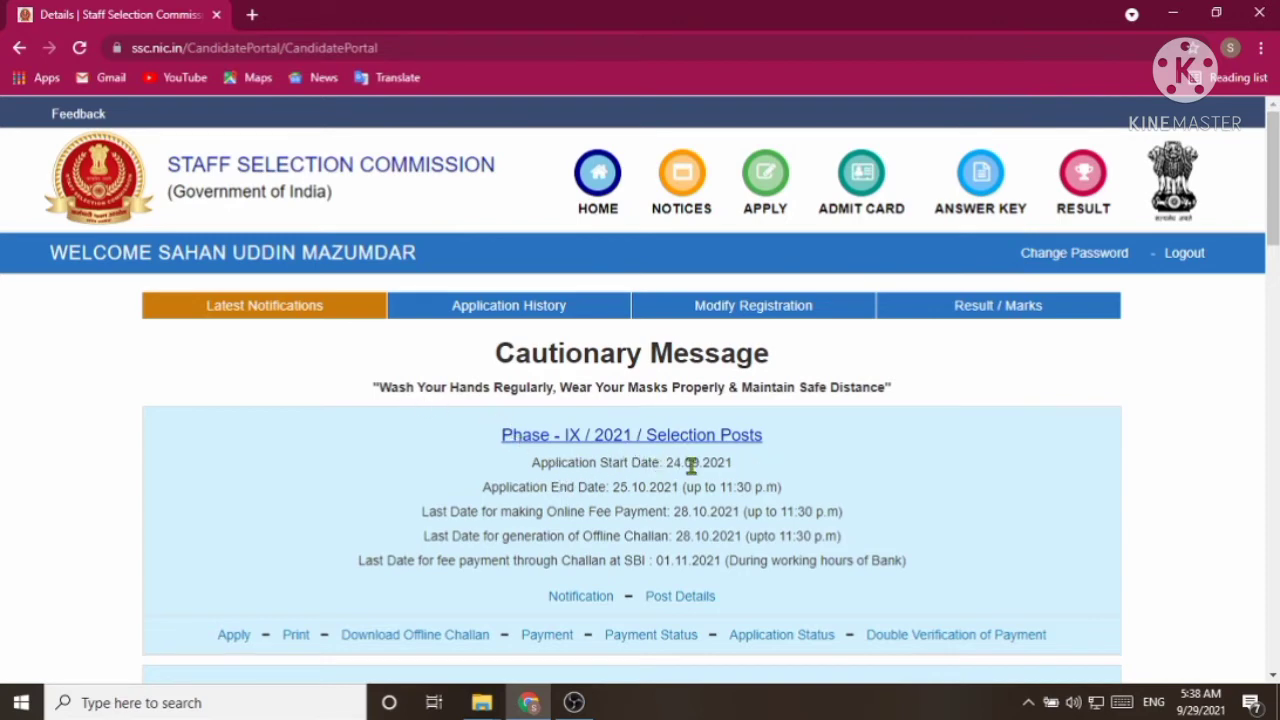
Open the application form for Phase-IX/2021/Selection Posts from the latest notifications.
{"action": "scroll", "coordinate": [690, 465], "scroll_direction": "down", "scroll_amount": 2}
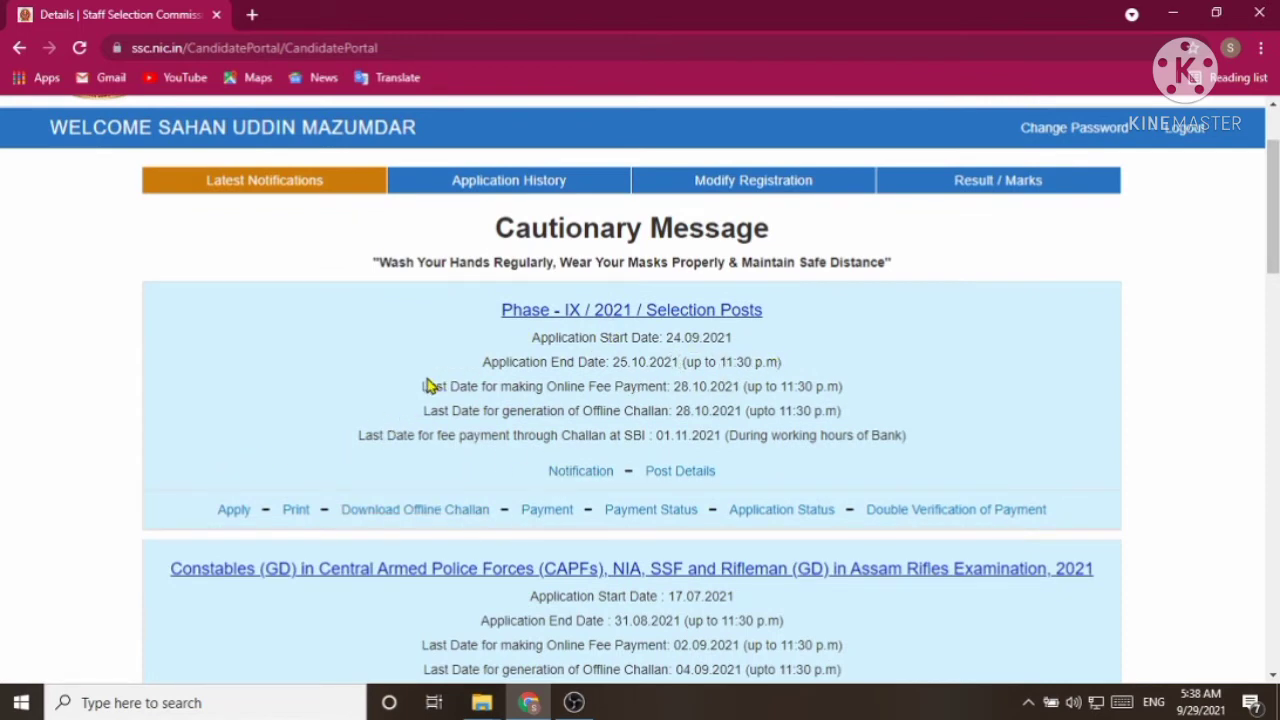
{"action": "scroll", "coordinate": [420, 385], "scroll_direction": "down", "scroll_amount": 2}
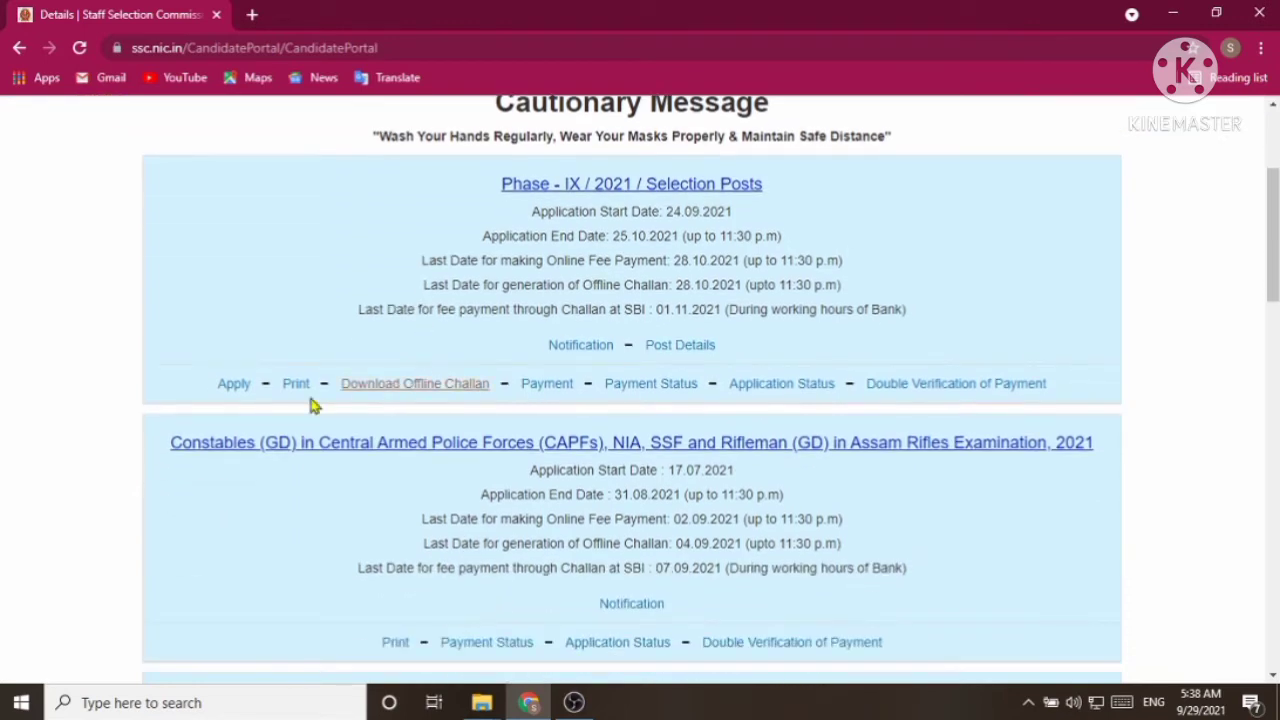
{"action": "left_click", "coordinate": [228, 390]}
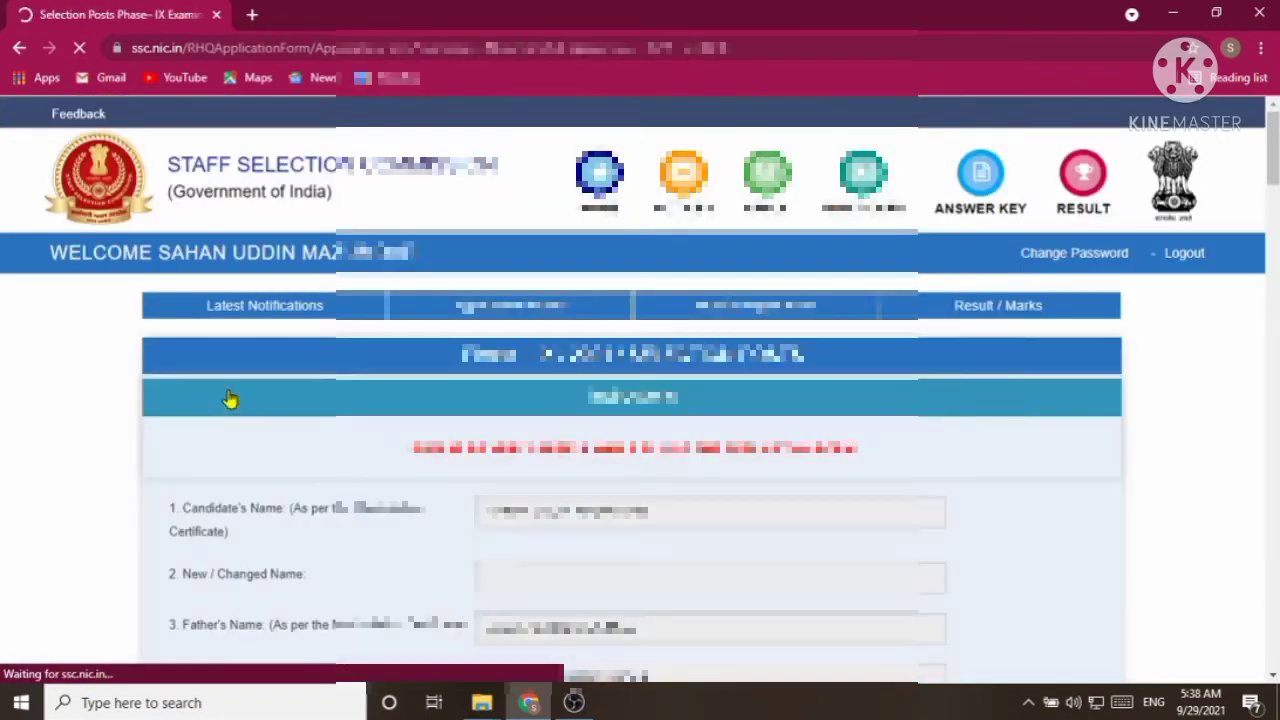
Review the pre-filled candidate details in the application form, from the candidate's name through the Matriculation year of passing.
{"action": "scroll", "coordinate": [330, 400], "scroll_direction": "down", "scroll_amount": 2}
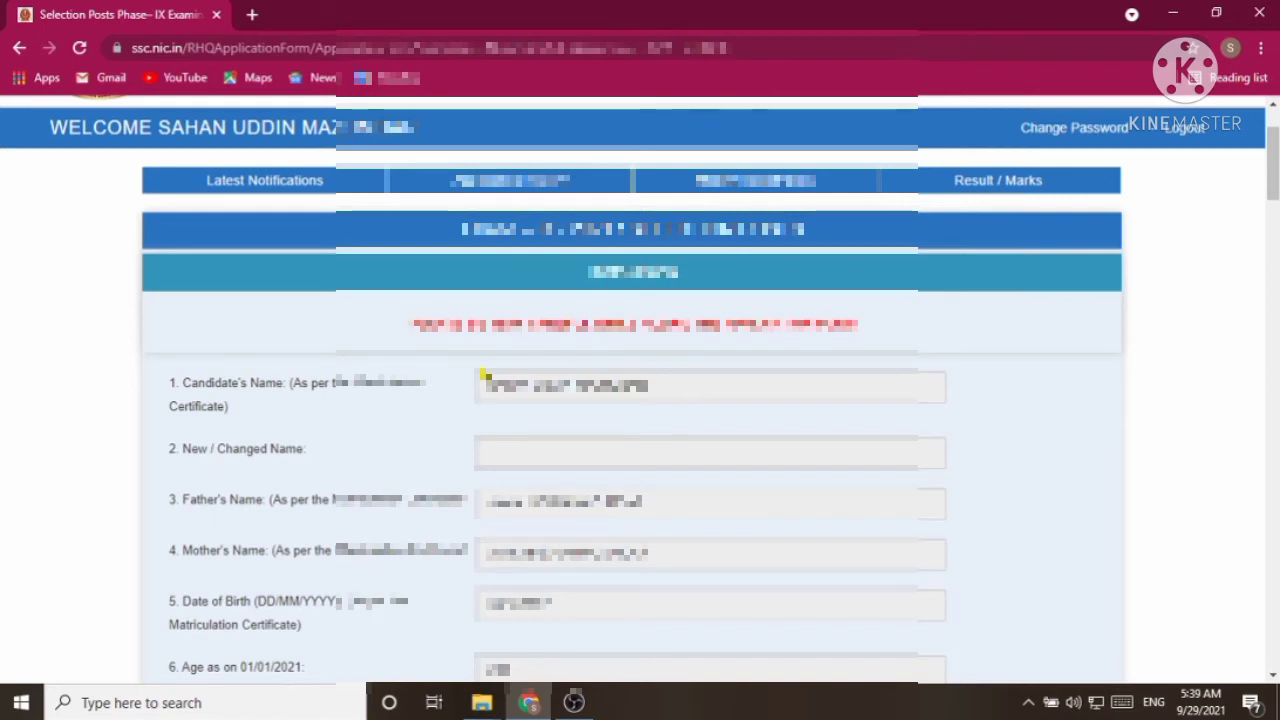
{"action": "scroll", "coordinate": [545, 322], "scroll_direction": "down", "scroll_amount": 2}
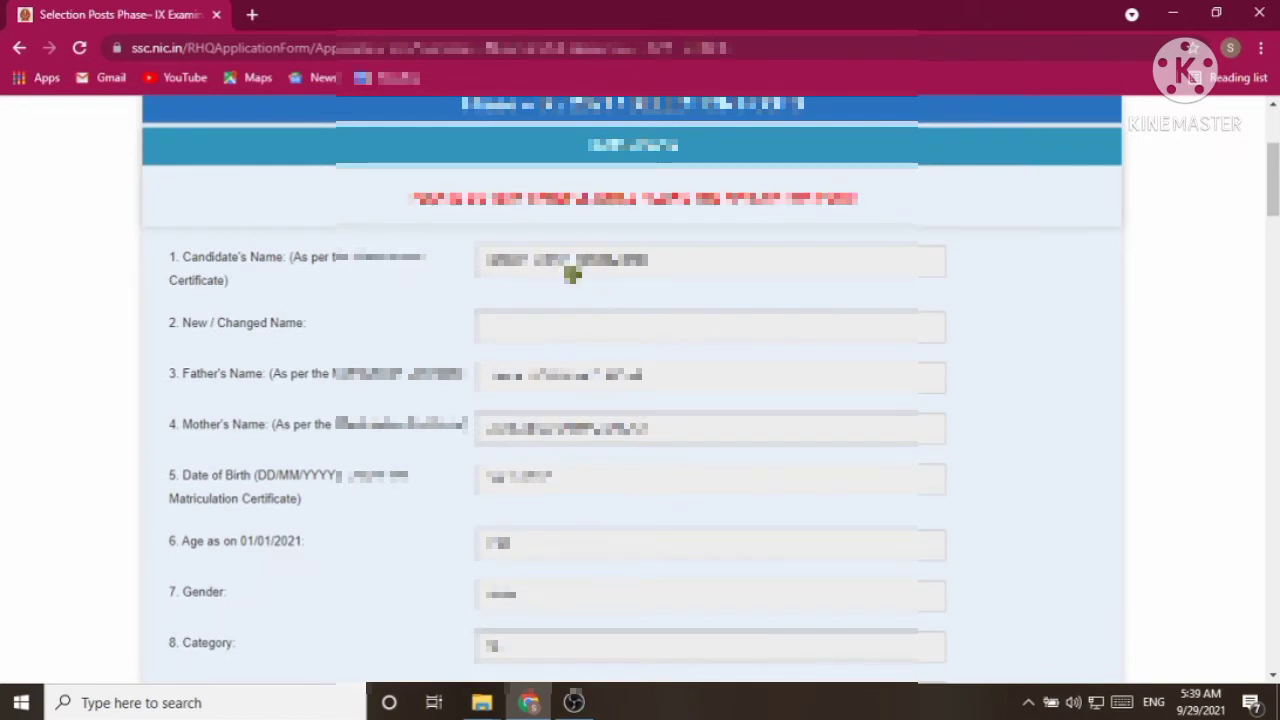
{"action": "scroll", "coordinate": [572, 280], "scroll_direction": "down", "scroll_amount": 2}
{"action": "scroll", "coordinate": [565, 400], "scroll_direction": "down", "scroll_amount": 6}
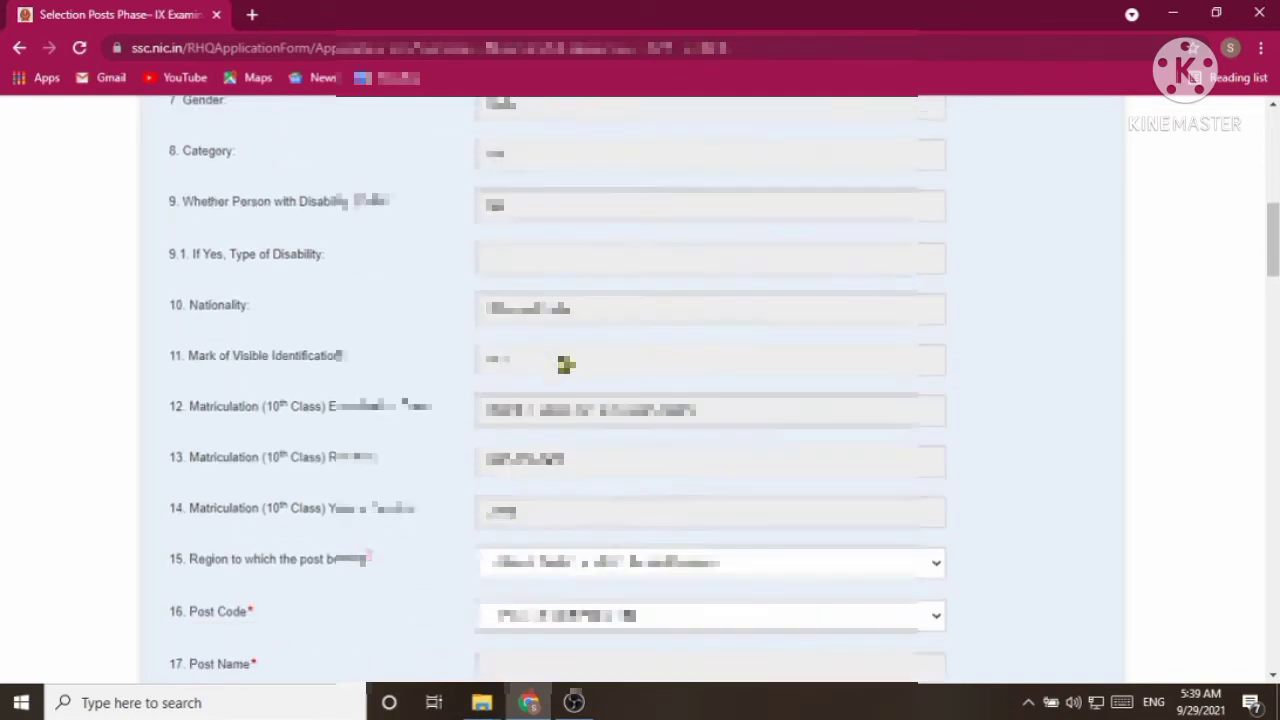
{"action": "scroll", "coordinate": [566, 364], "scroll_direction": "down", "scroll_amount": 1}
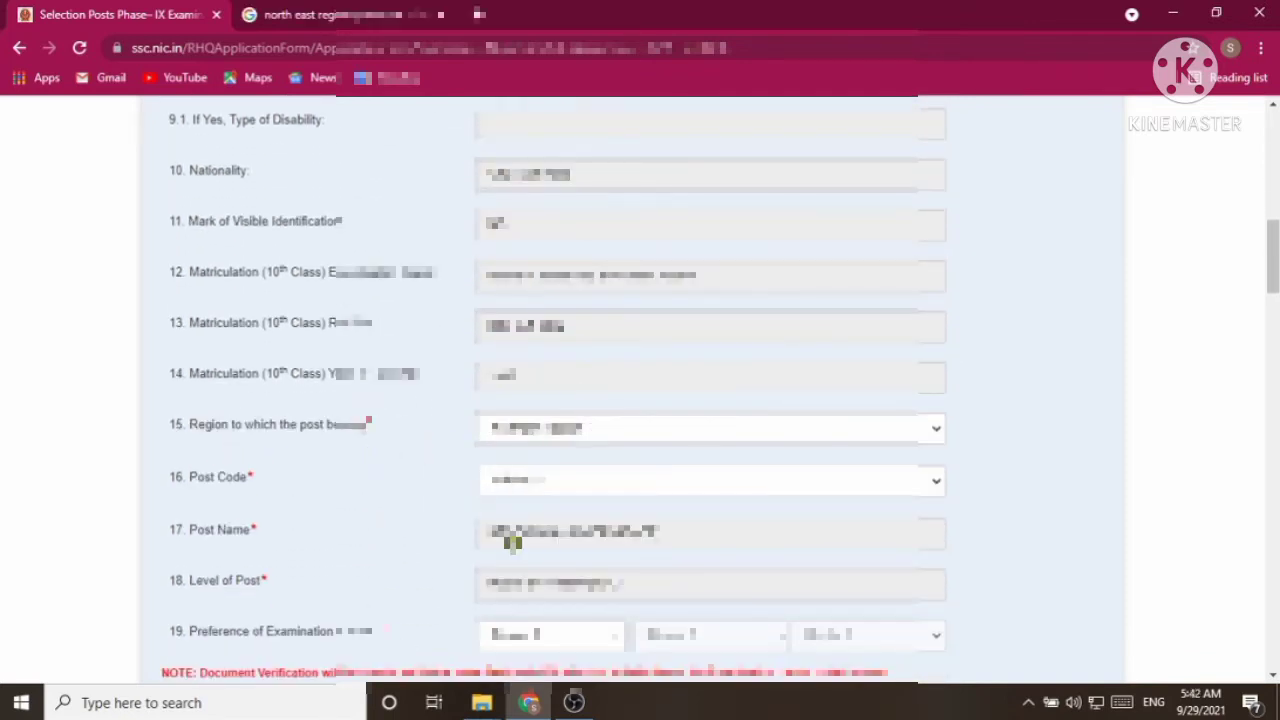
Try several post codes in the application form to compare their post names and levels of post.
{"action": "left_click", "coordinate": [554, 494]}
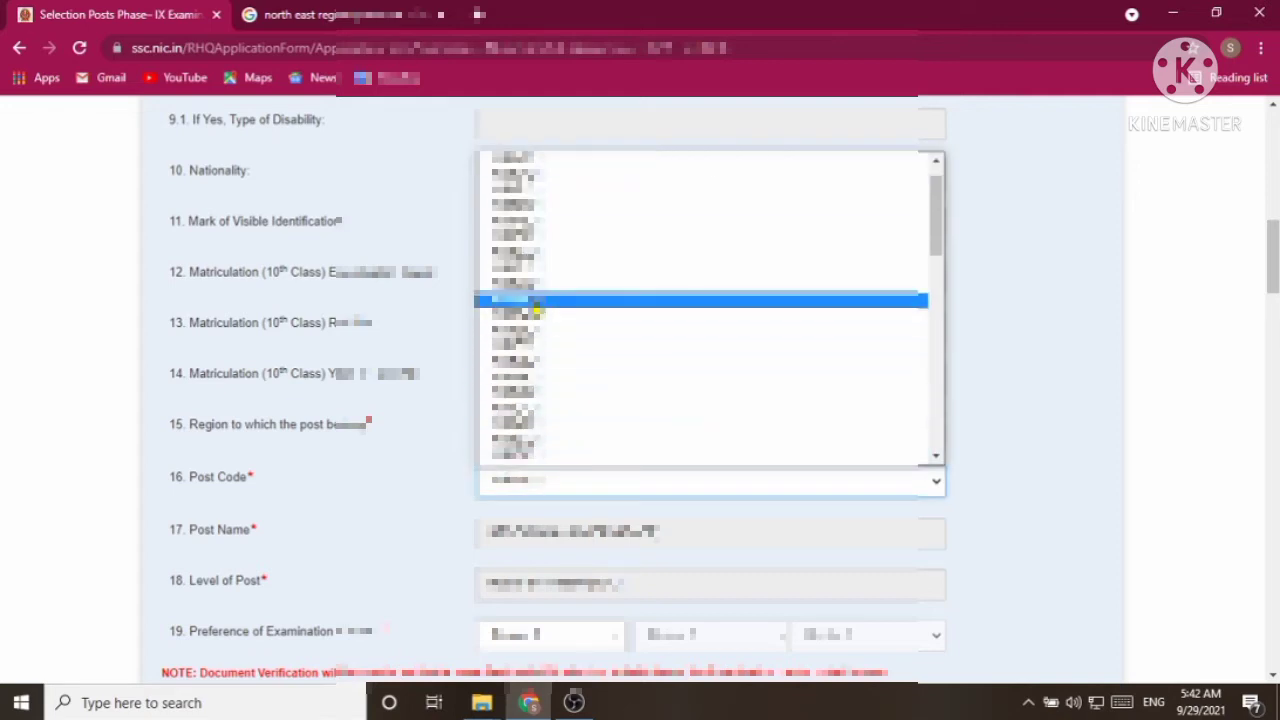
{"action": "left_click", "coordinate": [533, 222]}
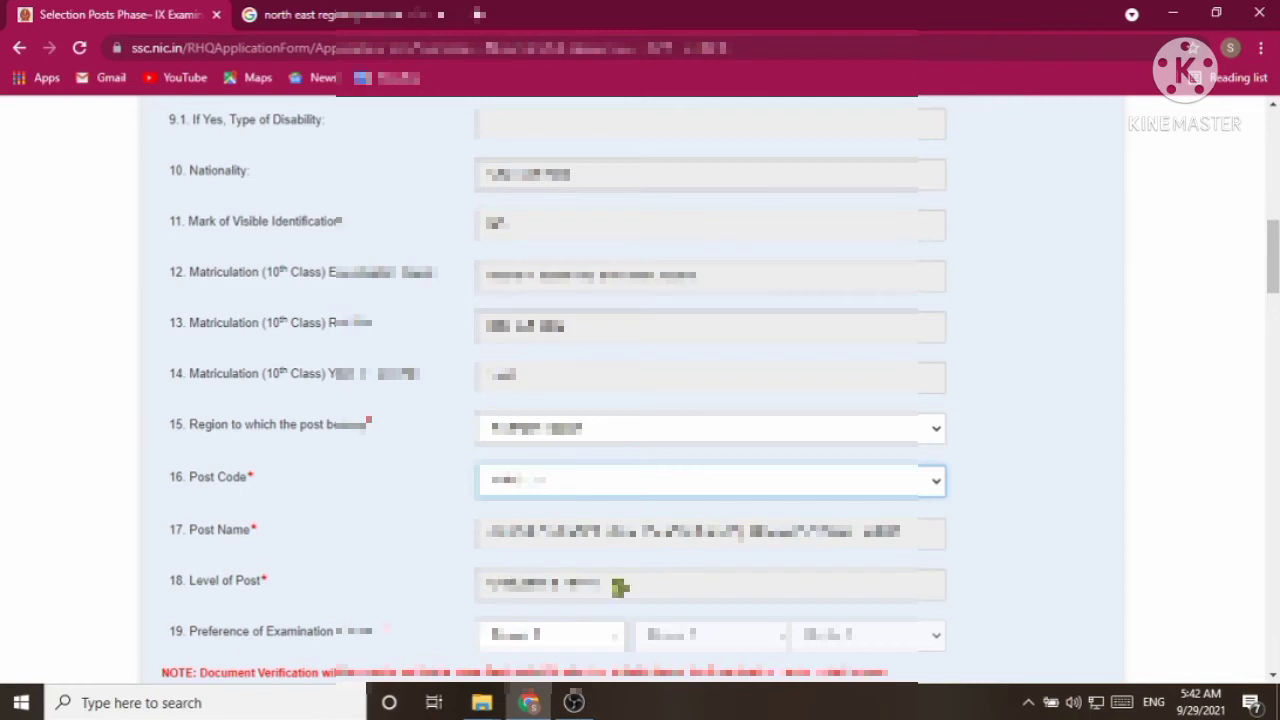
{"action": "left_click", "coordinate": [585, 488]}
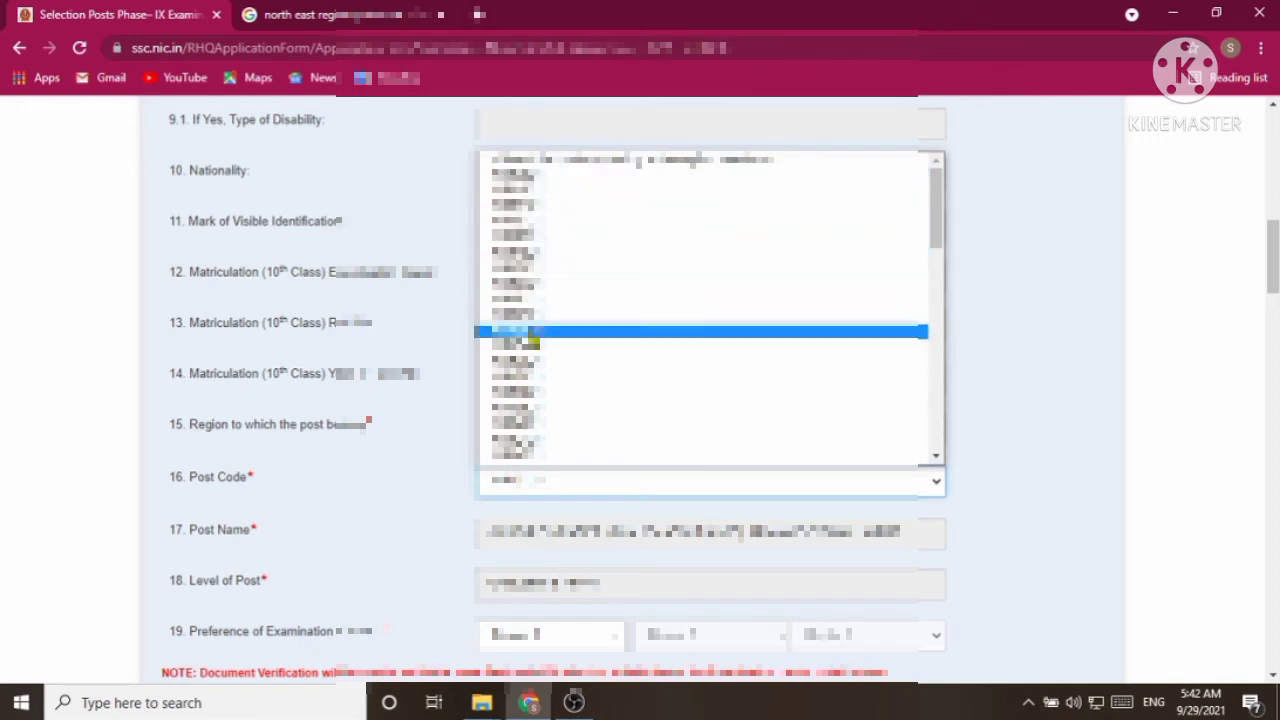
{"action": "left_click", "coordinate": [535, 256]}
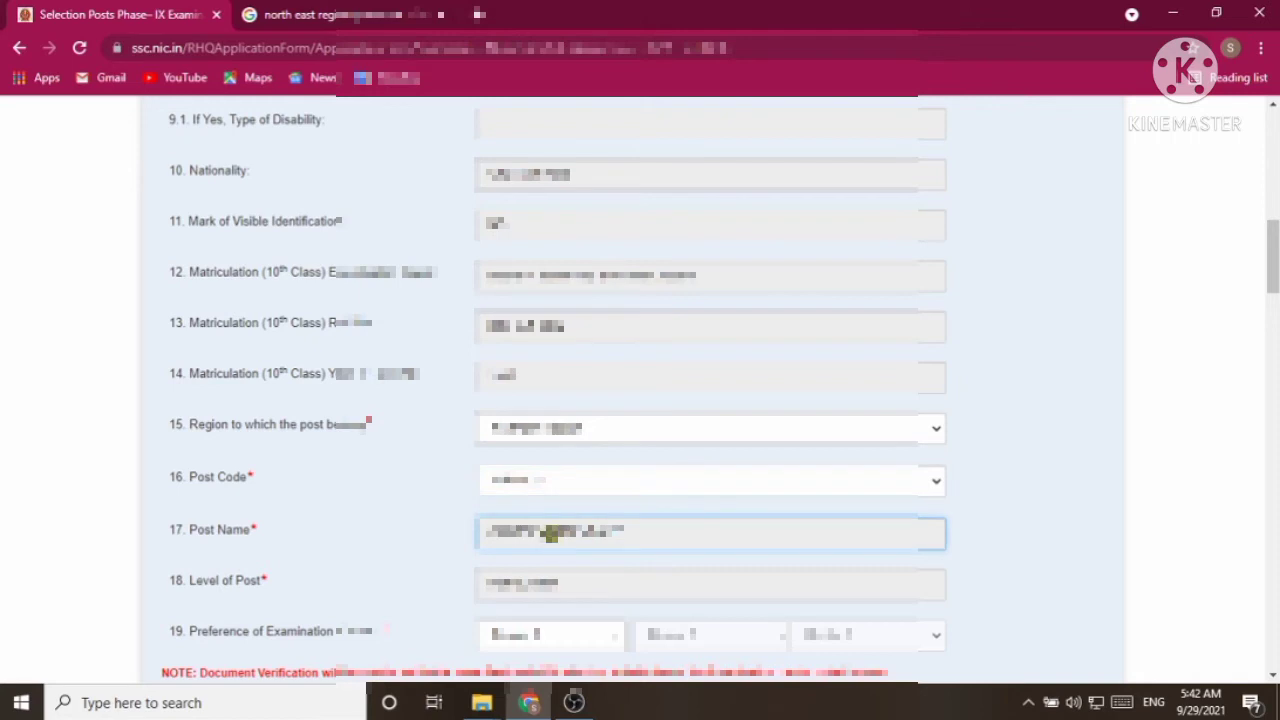
{"action": "left_click", "coordinate": [545, 482]}
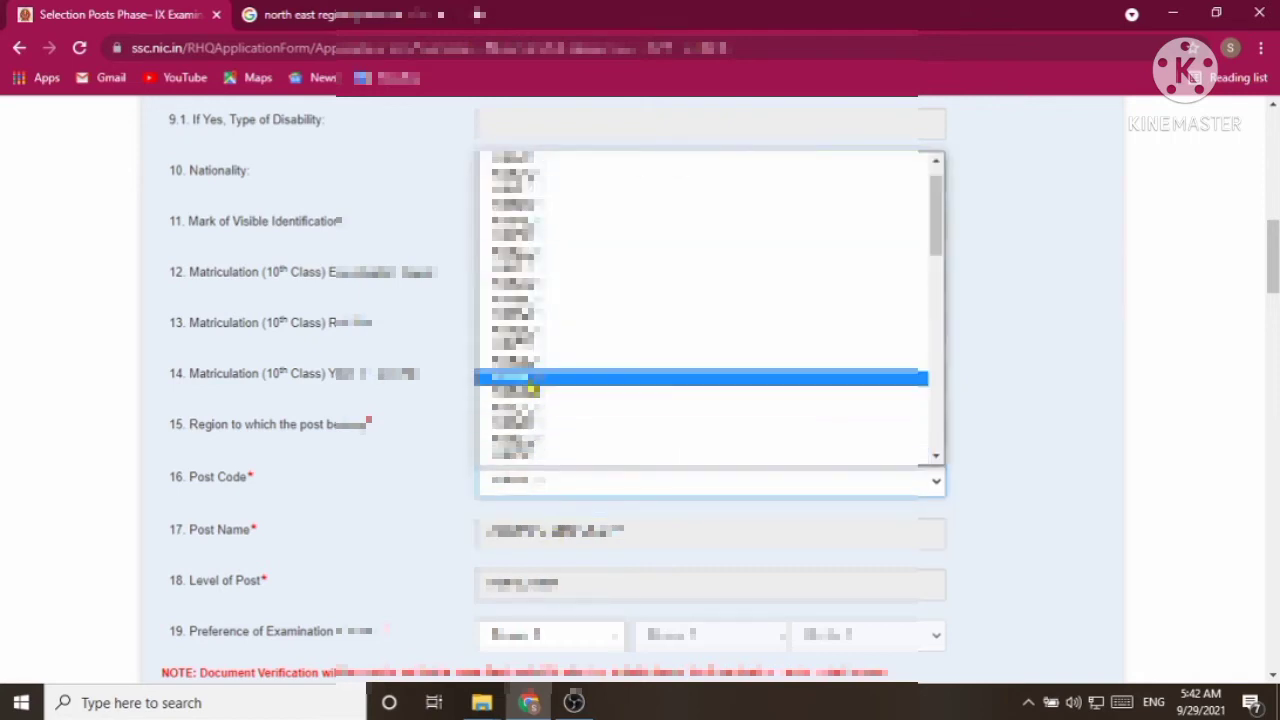
{"action": "left_click", "coordinate": [521, 306]}
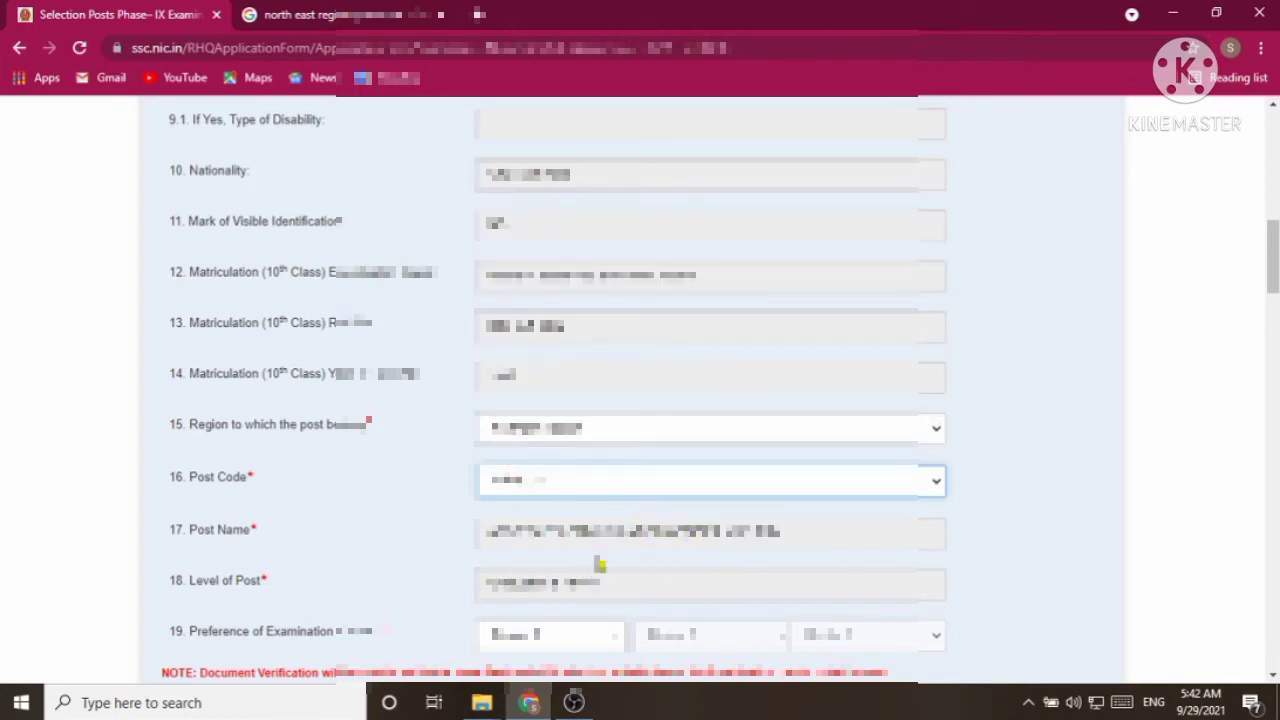
{"action": "left_click", "coordinate": [378, 533]}
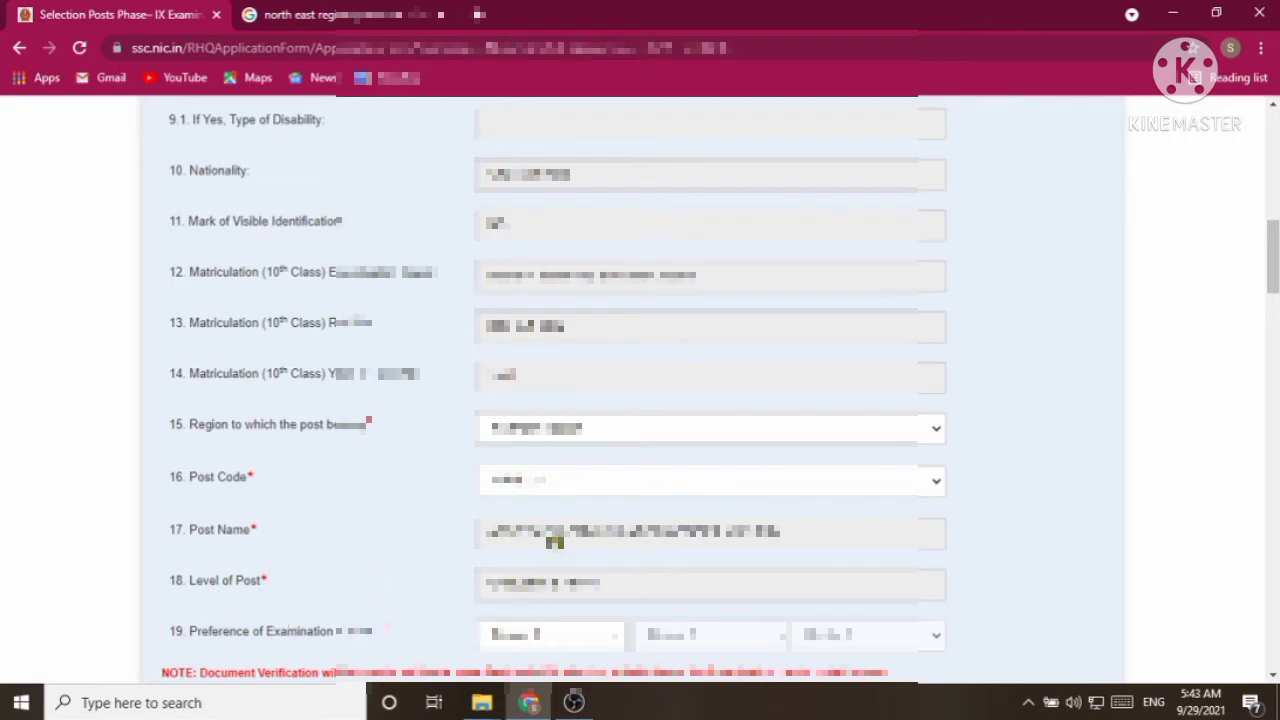
{"action": "left_click", "coordinate": [547, 485]}
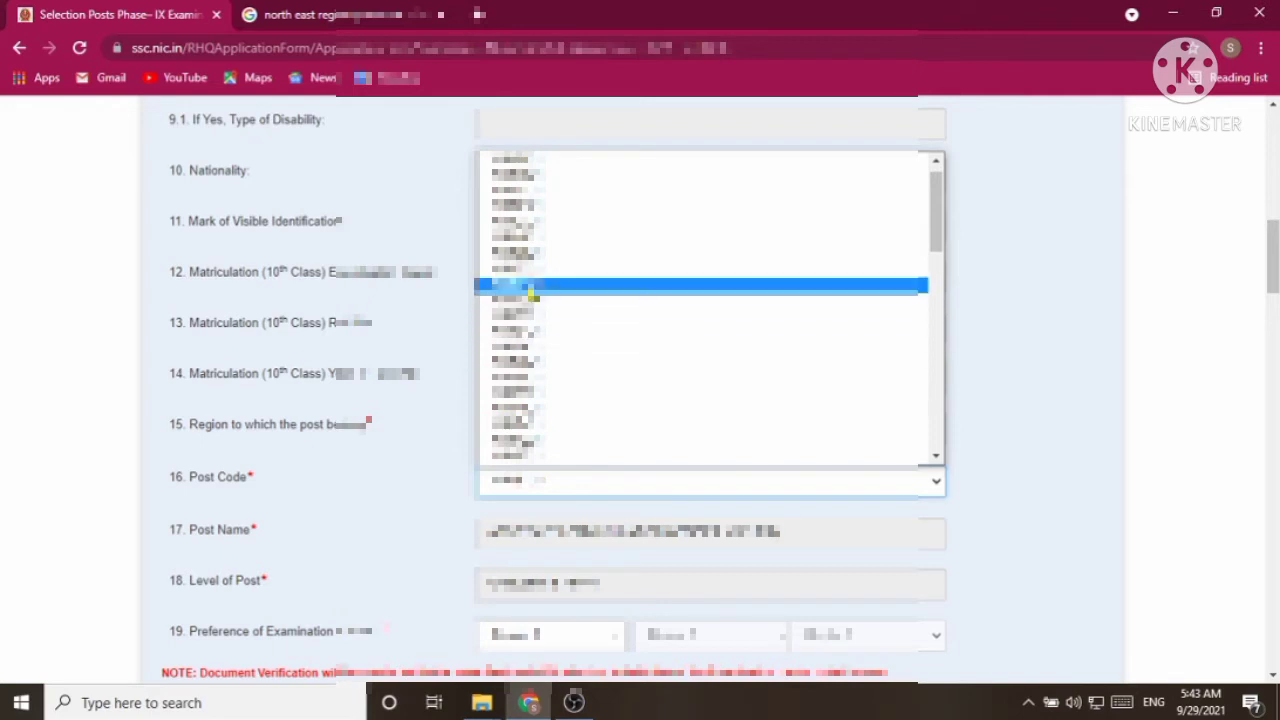
{"action": "left_click", "coordinate": [527, 287]}
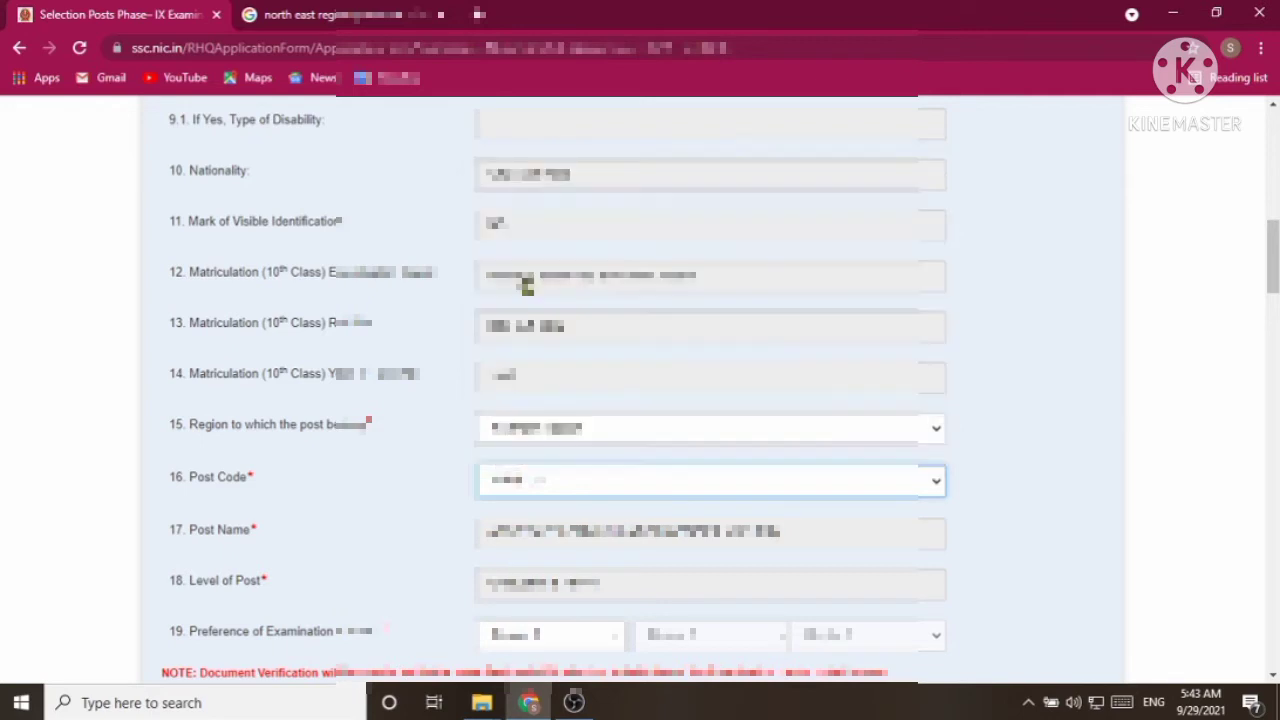
{"action": "left_click", "coordinate": [573, 489]}
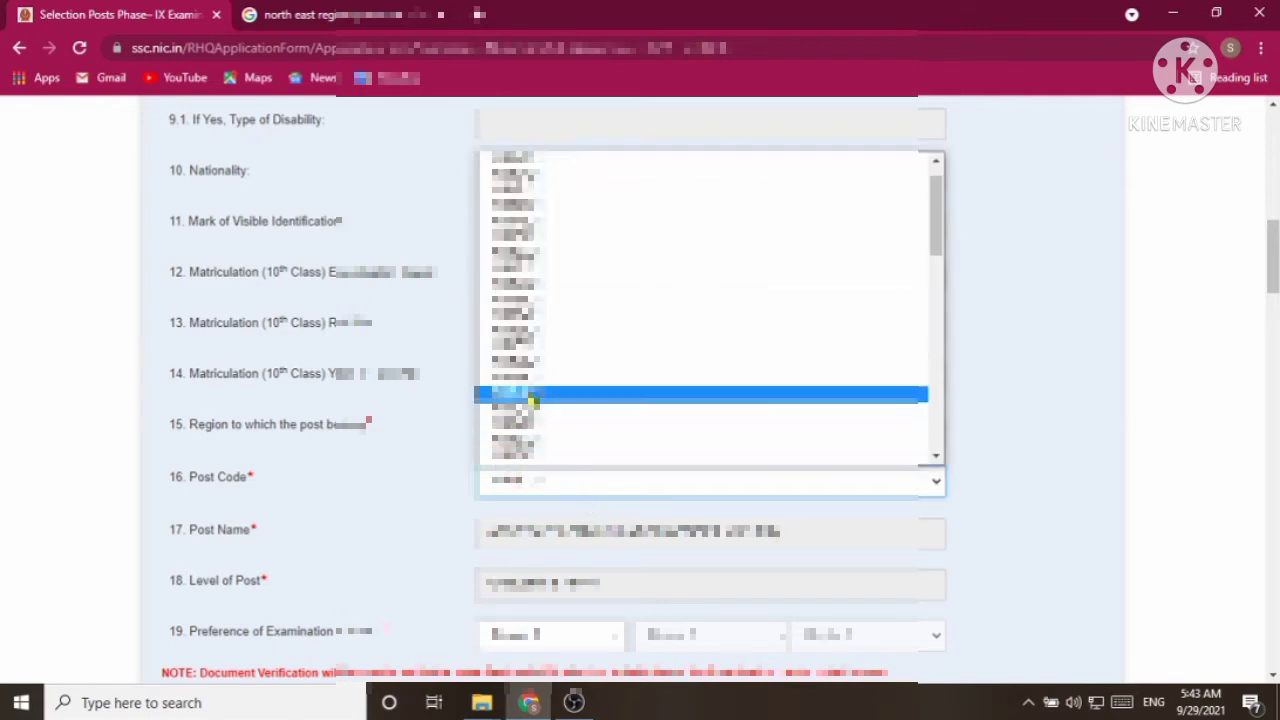
{"action": "left_click", "coordinate": [530, 350]}
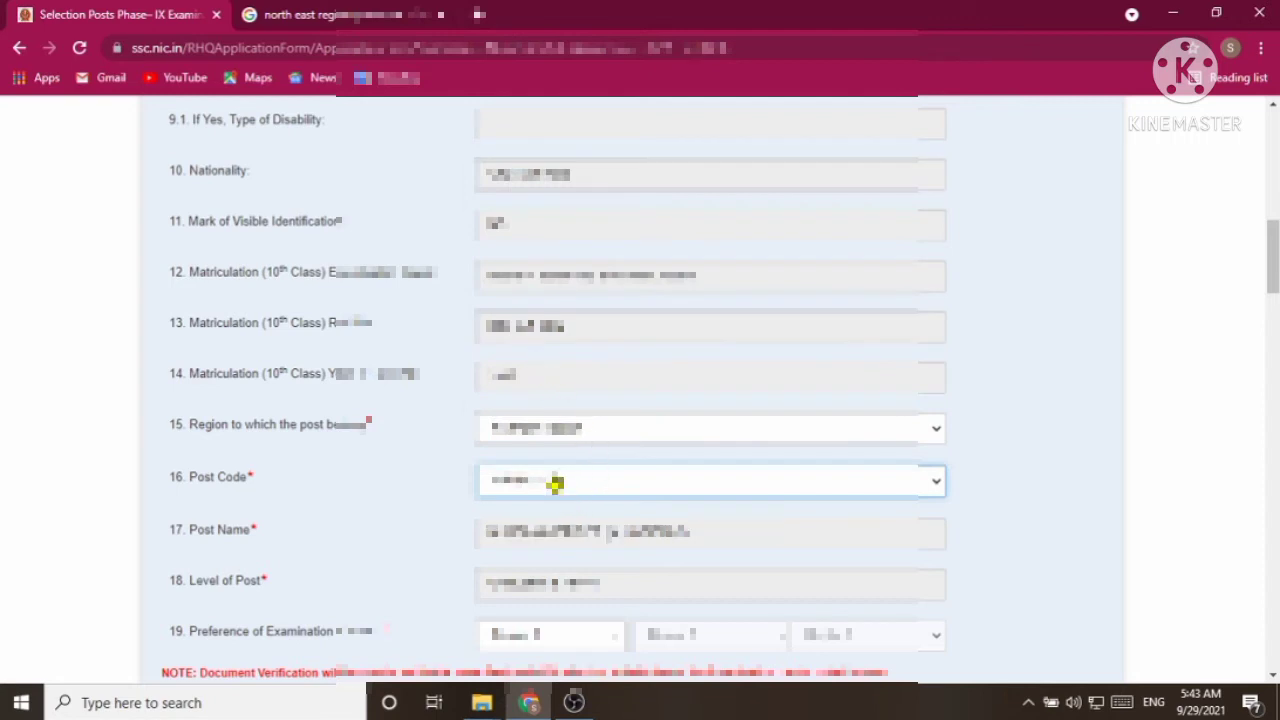
Select a post code near the start of the list, and review the fields from post name to armed forces service.
{"action": "left_click", "coordinate": [555, 483]}
{"action": "scroll", "coordinate": [545, 260], "scroll_direction": "up", "scroll_amount": 1}
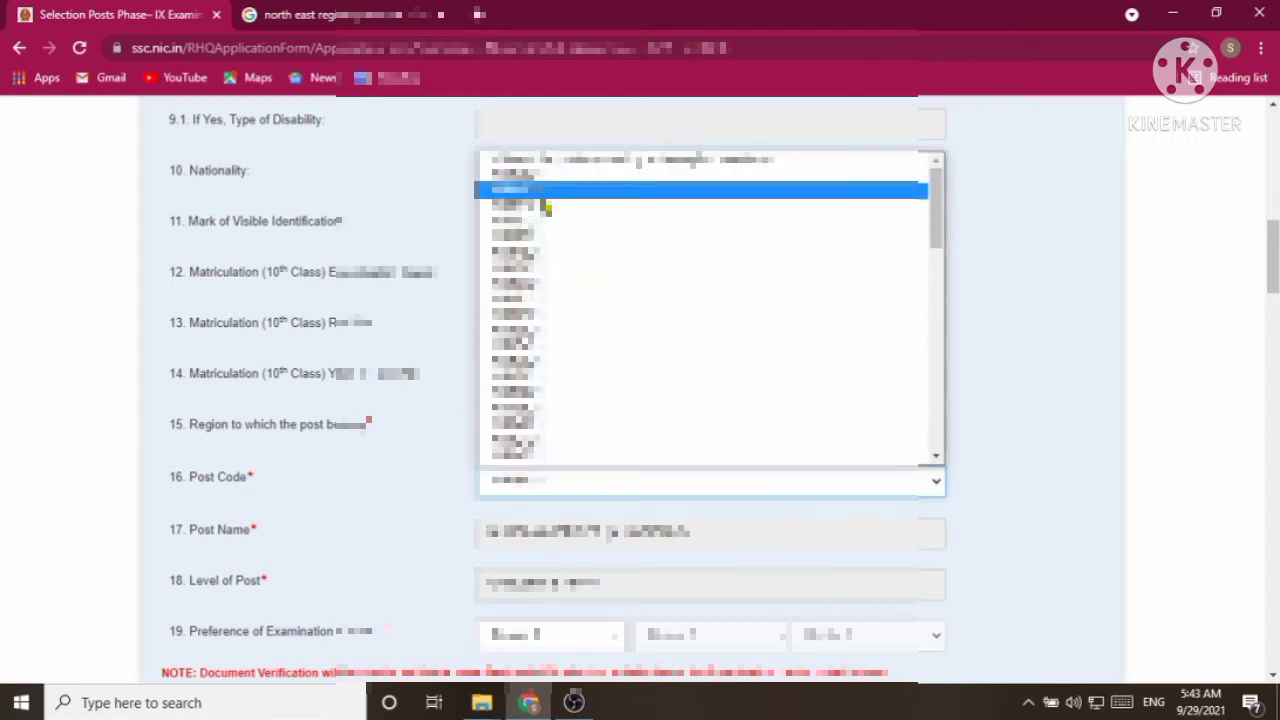
{"action": "left_click", "coordinate": [543, 200]}
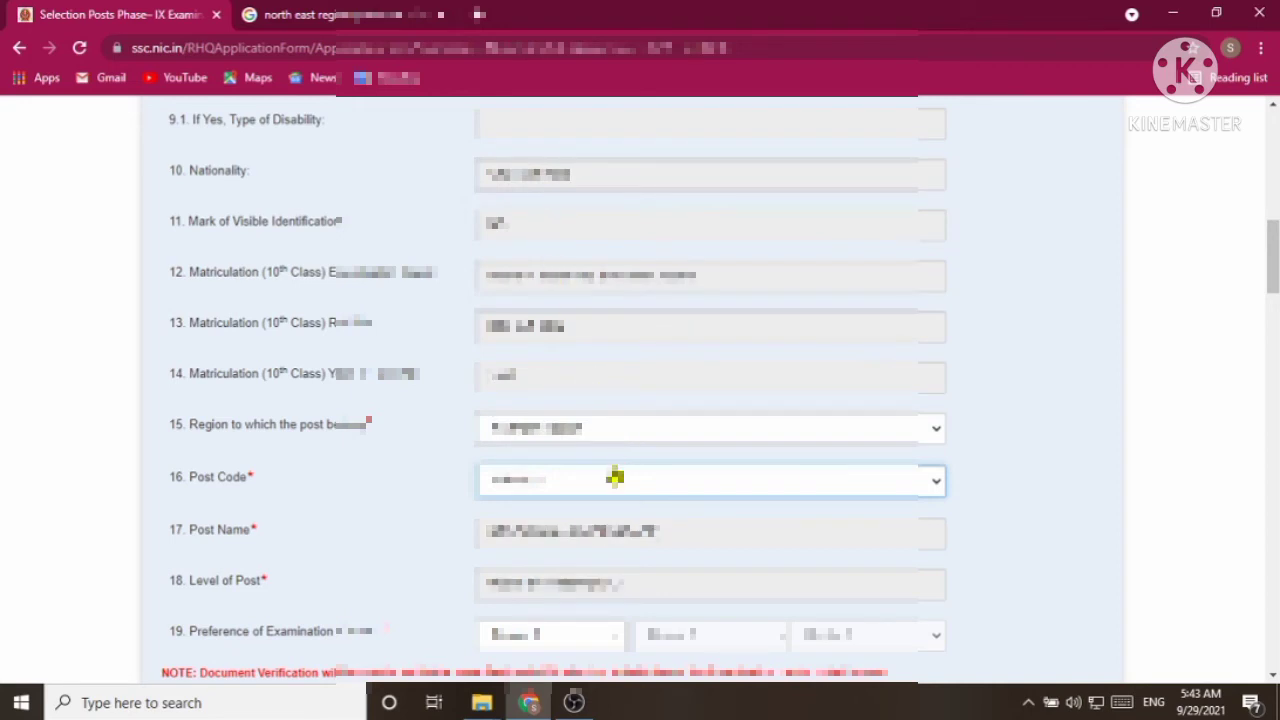
{"action": "scroll", "coordinate": [614, 480], "scroll_direction": "down", "scroll_amount": 1}
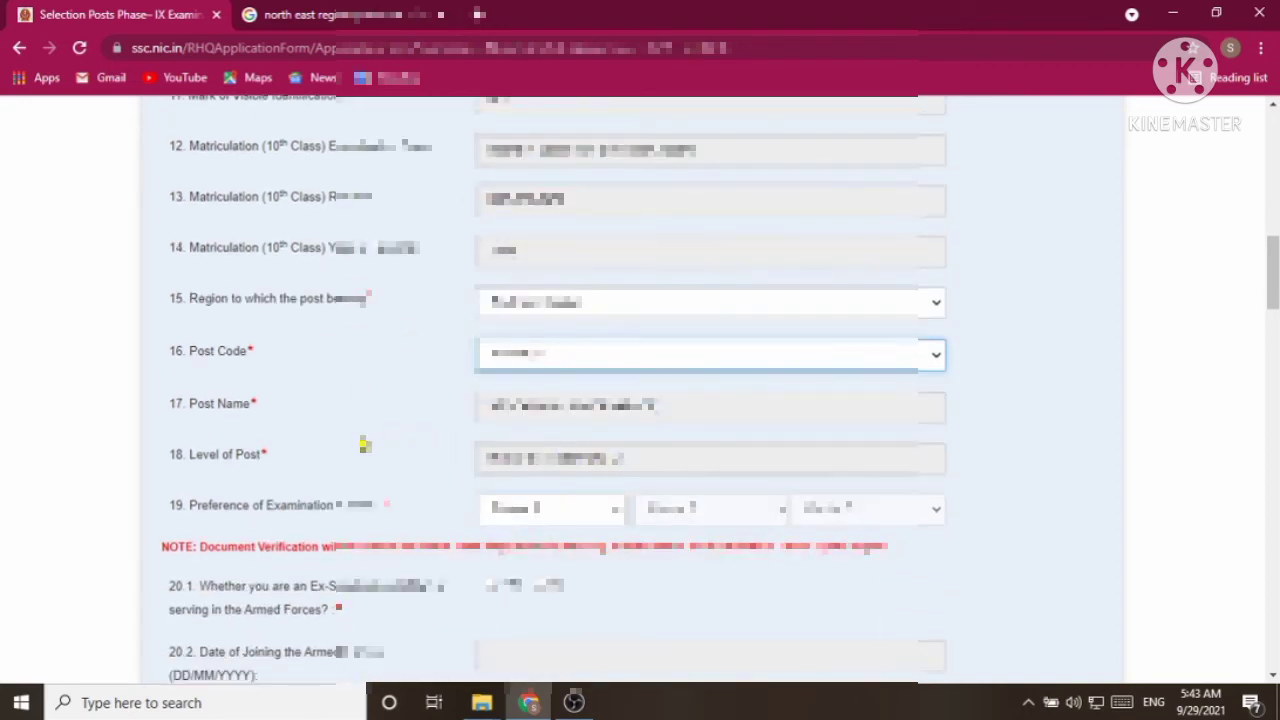
{"action": "scroll", "coordinate": [393, 455], "scroll_direction": "down", "scroll_amount": 1}
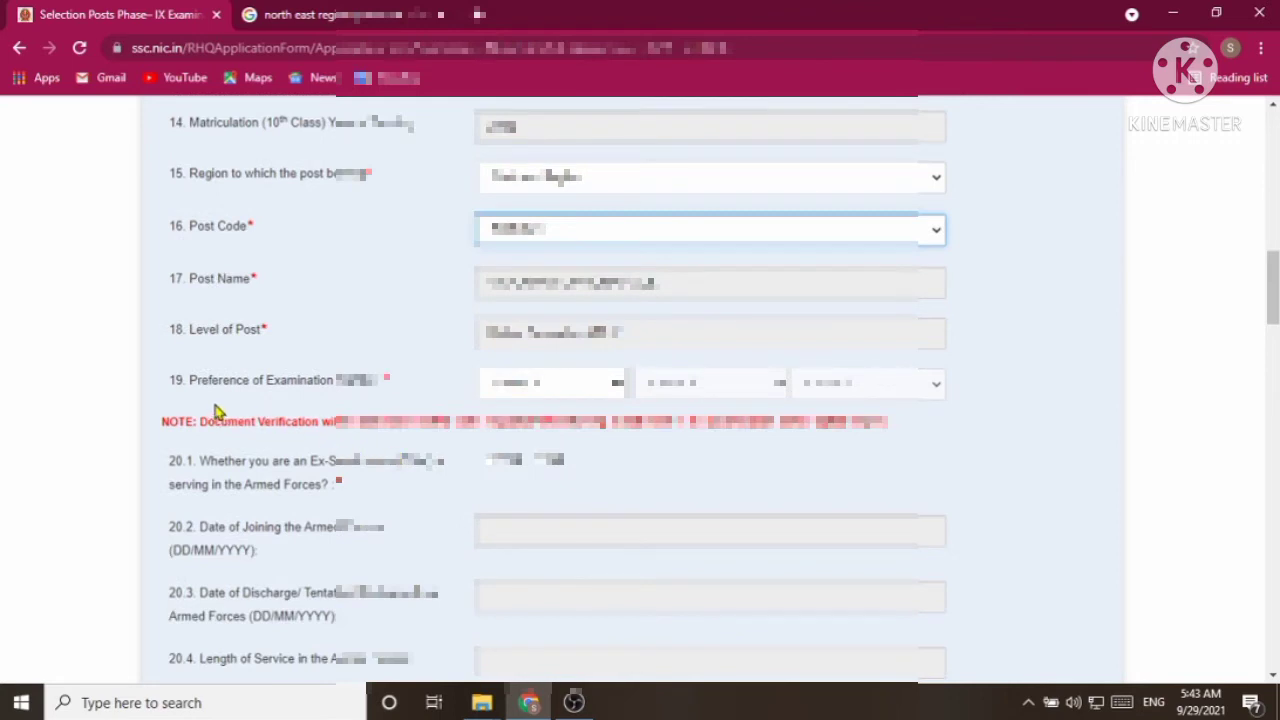
Look through the list of examination centres and choose one from its middle as the first preference.
{"action": "left_click", "coordinate": [535, 396]}
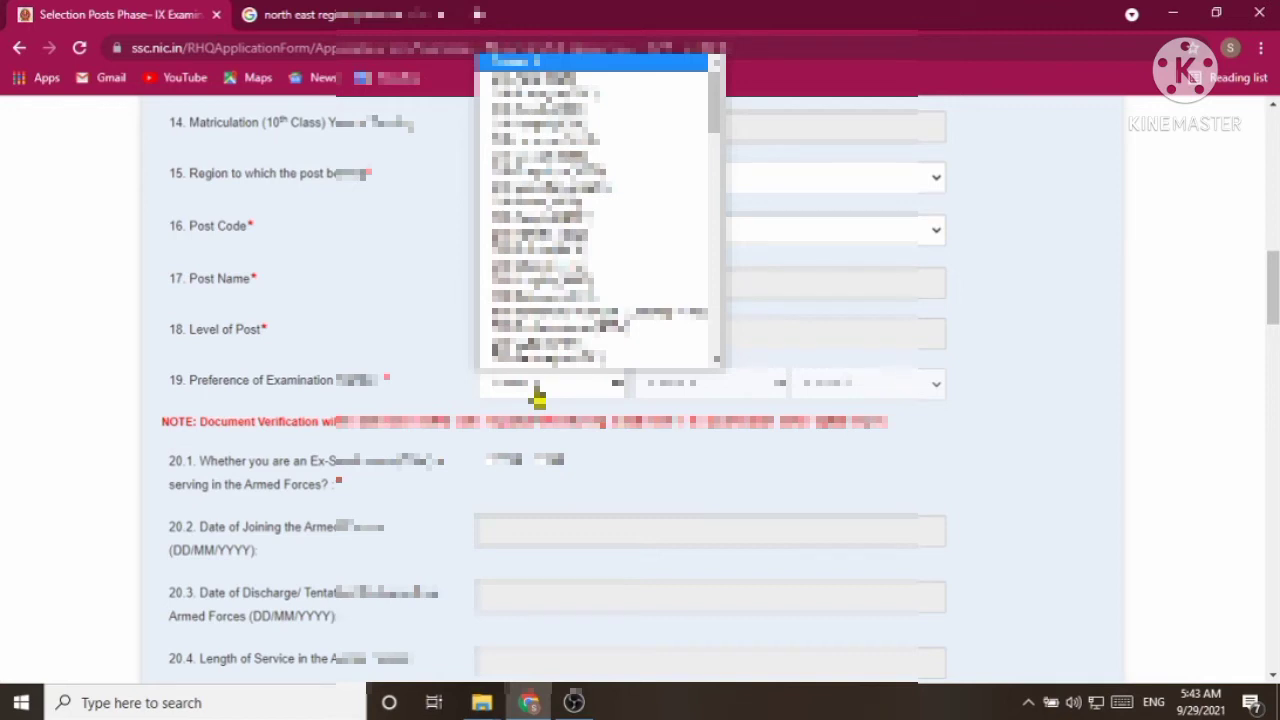
{"action": "scroll", "coordinate": [545, 337], "scroll_direction": "down", "scroll_amount": 3}
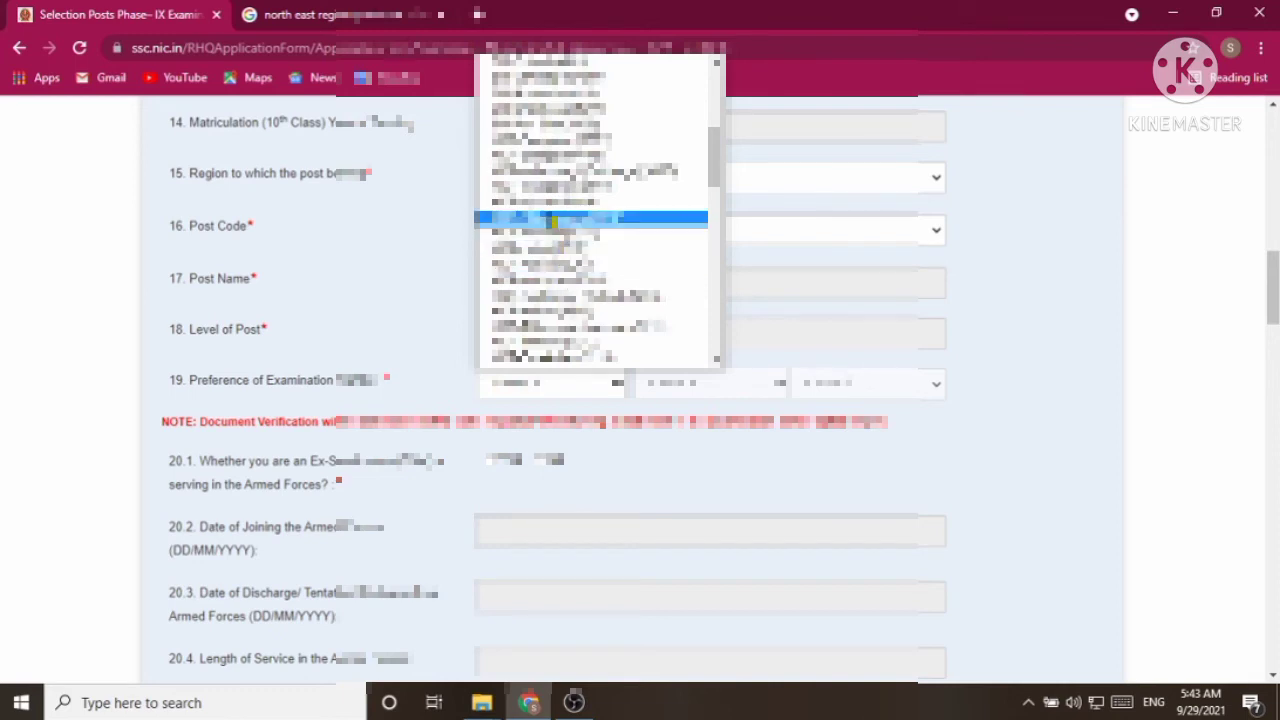
{"action": "scroll", "coordinate": [557, 211], "scroll_direction": "down", "scroll_amount": 3}
{"action": "scroll", "coordinate": [557, 212], "scroll_direction": "down", "scroll_amount": 5}
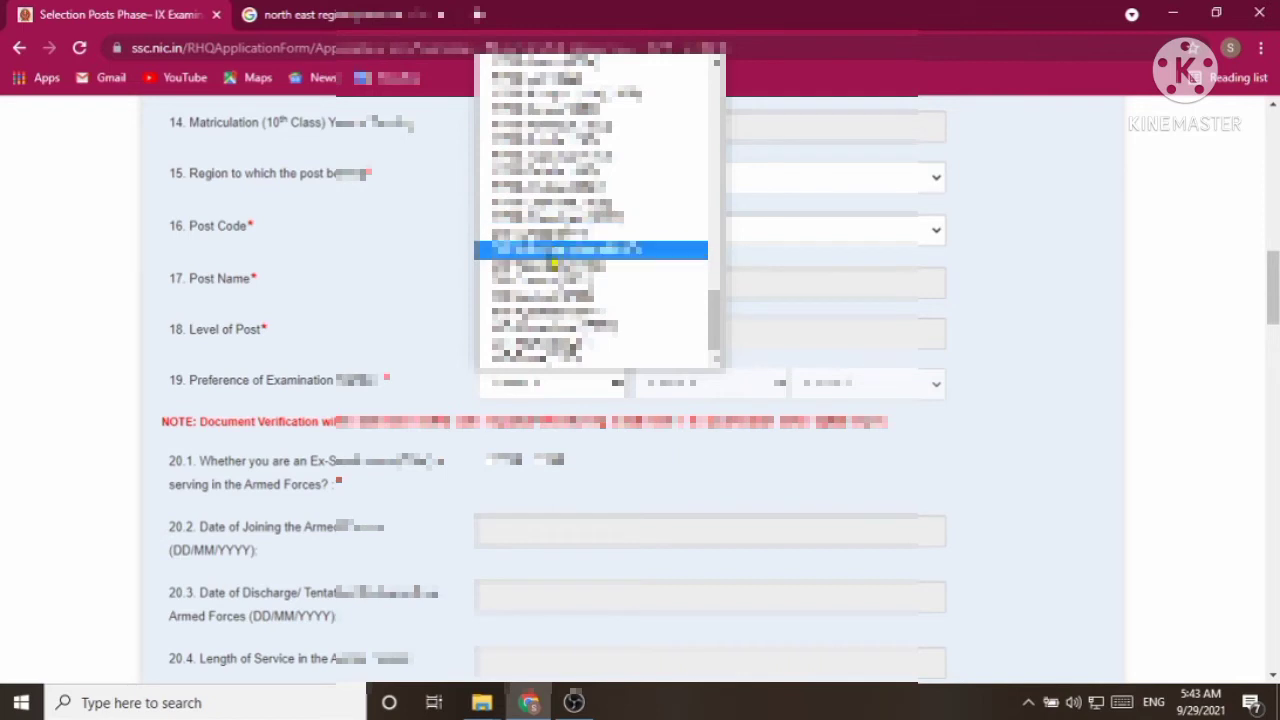
{"action": "scroll", "coordinate": [549, 264], "scroll_direction": "up", "scroll_amount": 10}
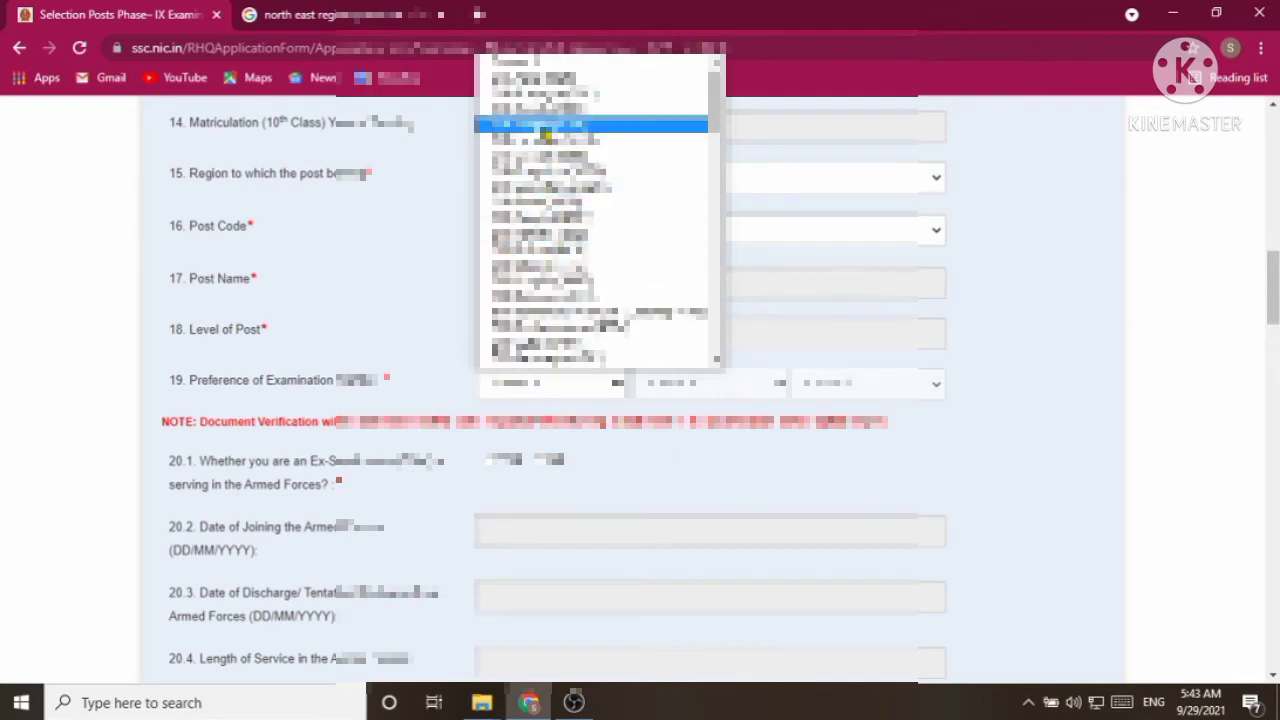
{"action": "scroll", "coordinate": [550, 130], "scroll_direction": "down", "scroll_amount": 5}
{"action": "scroll", "coordinate": [540, 371], "scroll_direction": "down", "scroll_amount": 3}
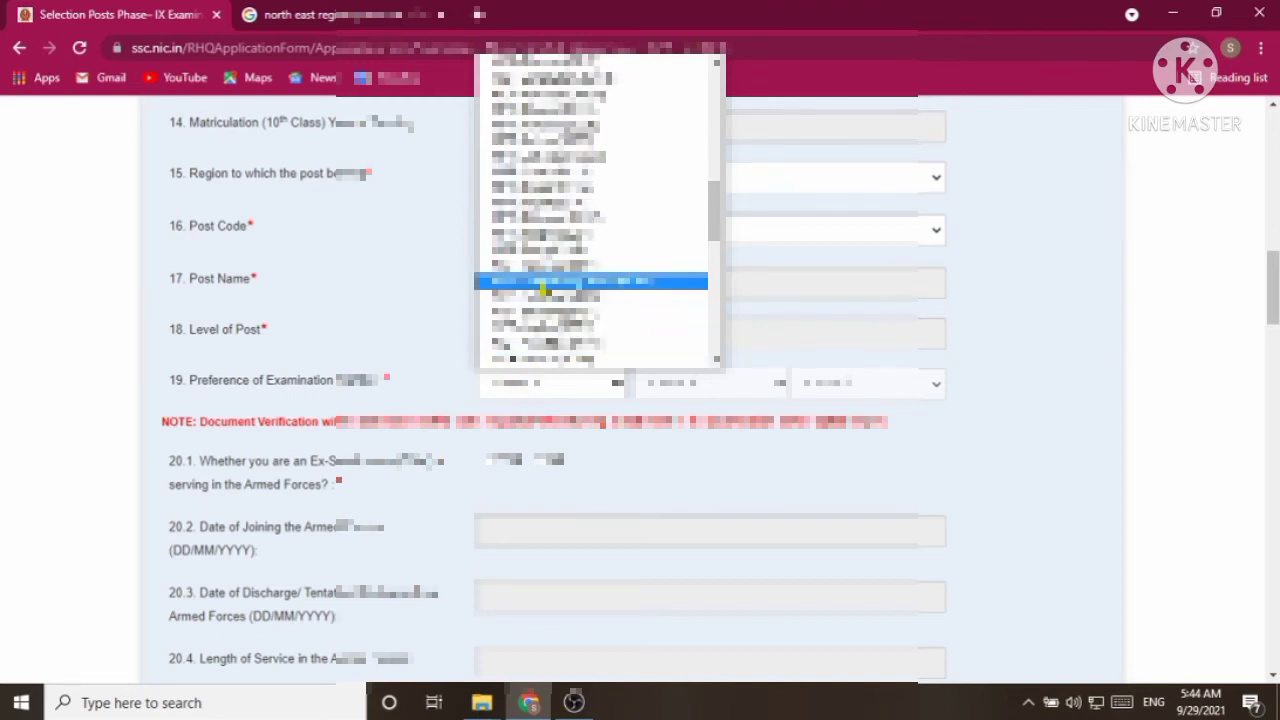
{"action": "left_click", "coordinate": [541, 289]}
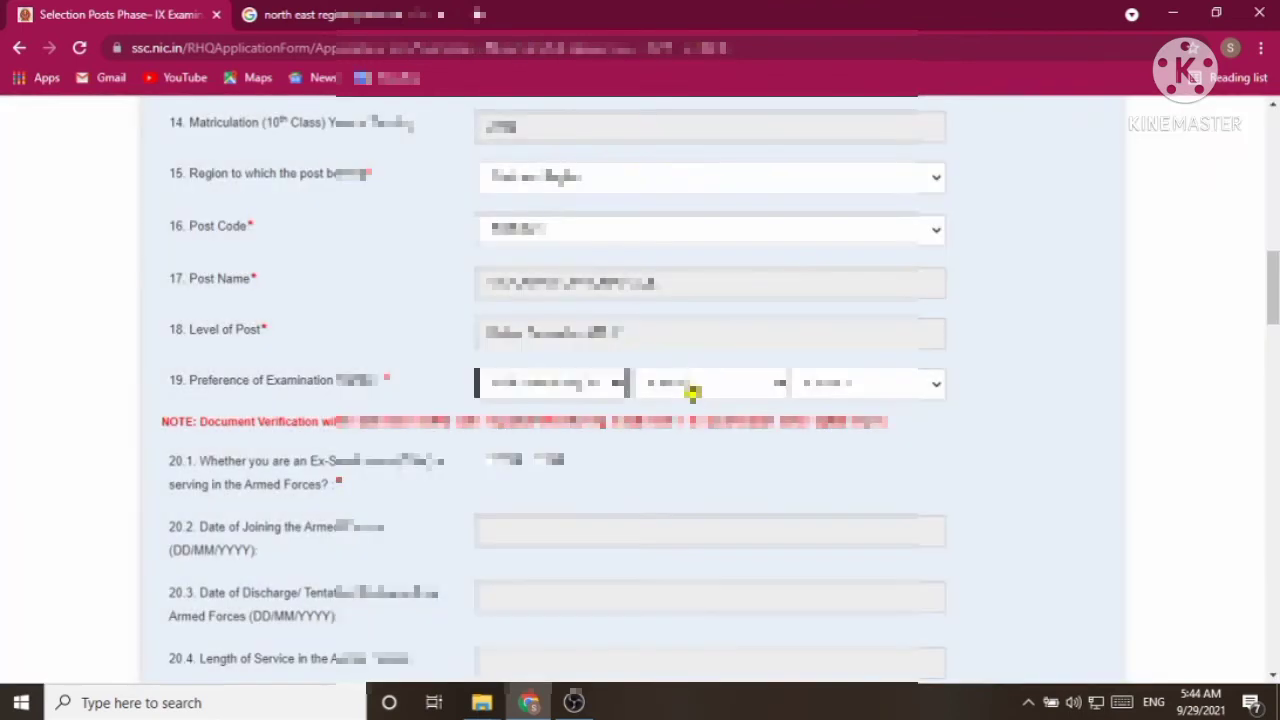
Choose different examination centres as the second and third preferences.
{"action": "left_click", "coordinate": [693, 388]}
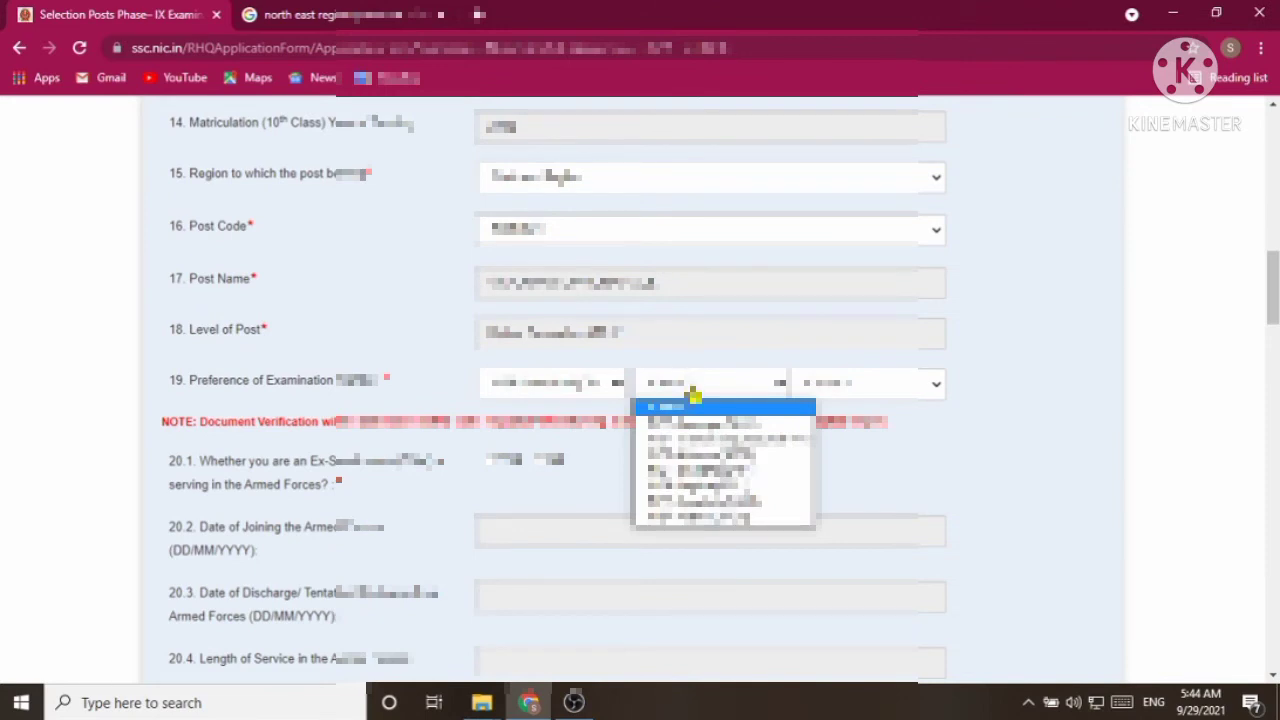
{"action": "left_click", "coordinate": [724, 472]}
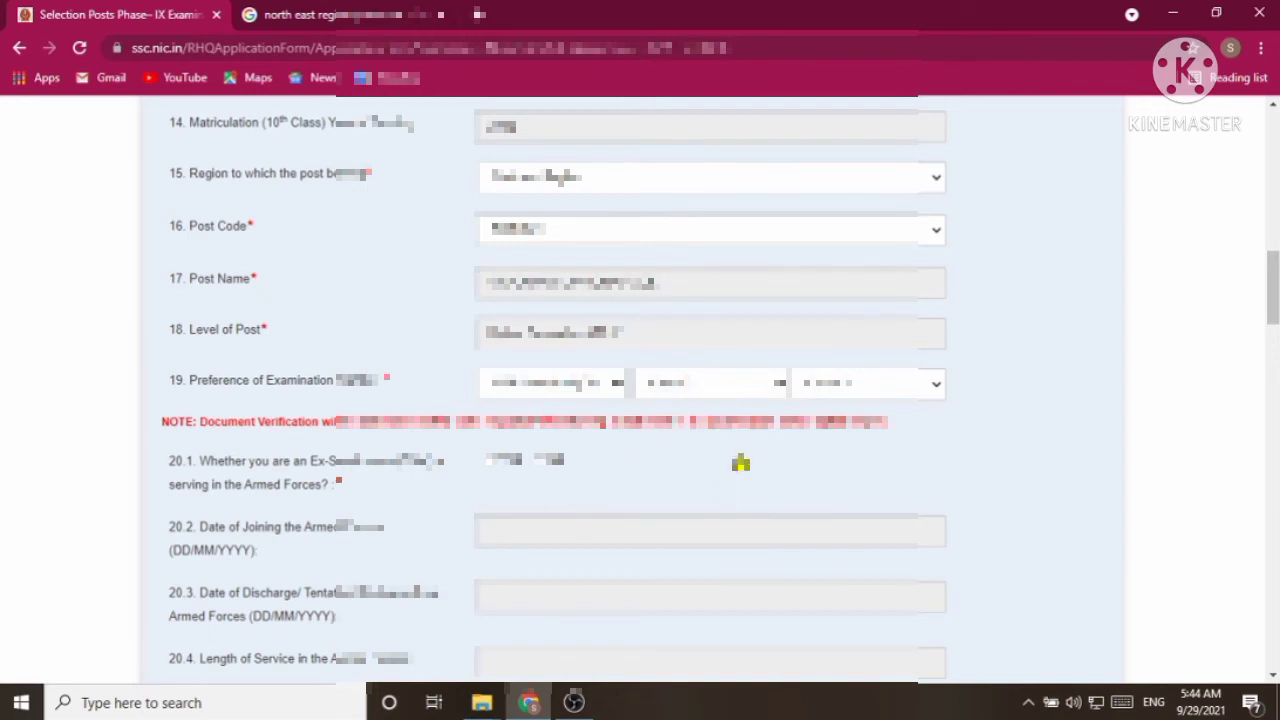
{"action": "left_click", "coordinate": [818, 399]}
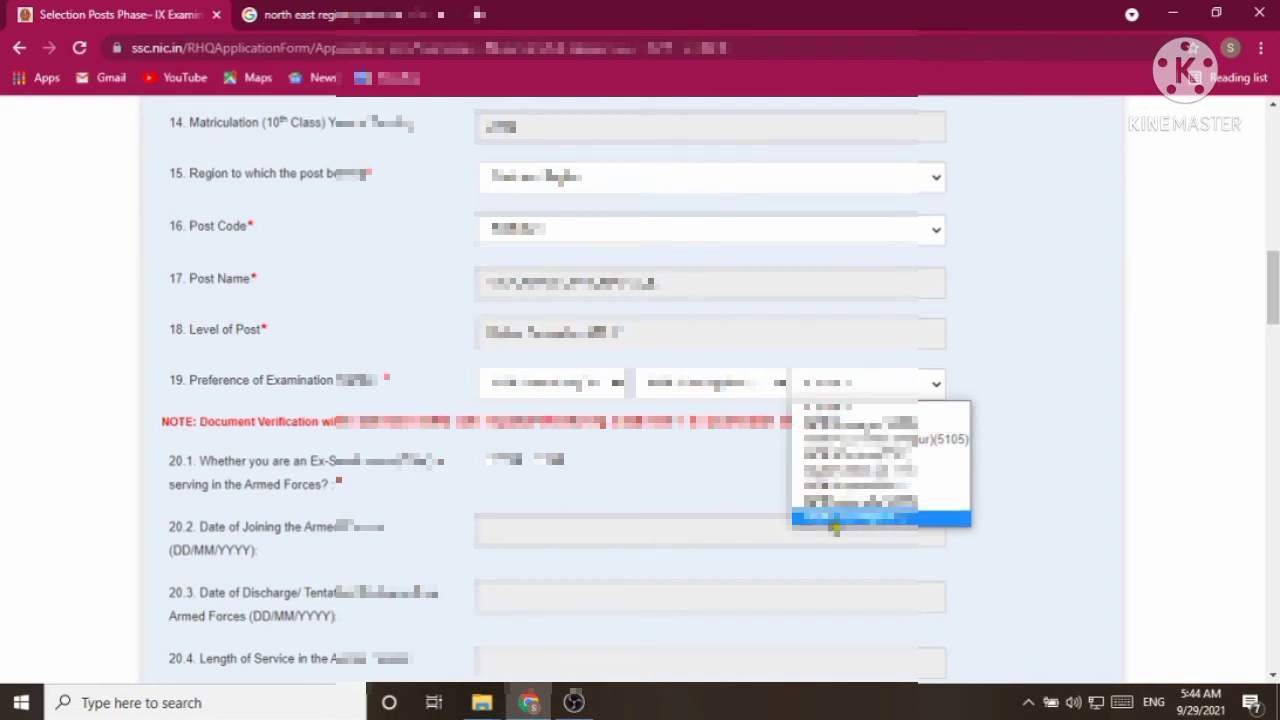
{"action": "left_click", "coordinate": [851, 426]}
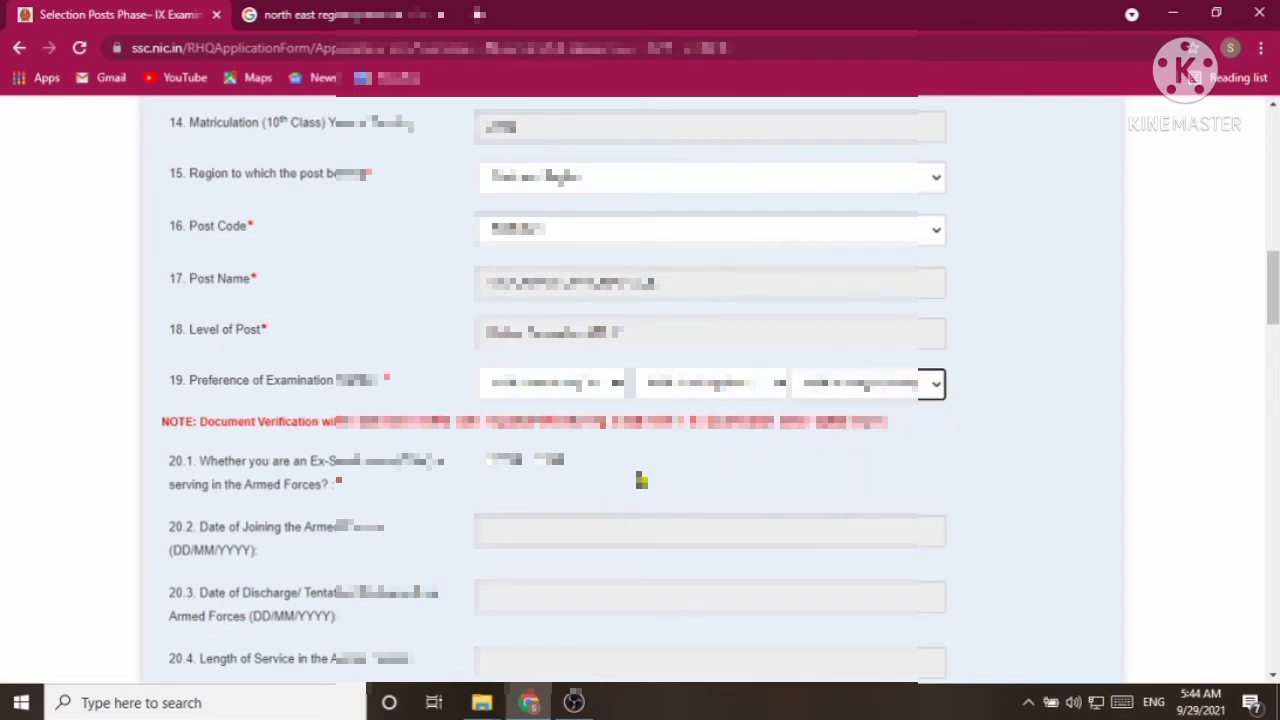
Answer No to question 20.1 about being an ex-serviceman or serving in the Armed Forces.
{"action": "scroll", "coordinate": [637, 475], "scroll_direction": "down", "scroll_amount": 2}
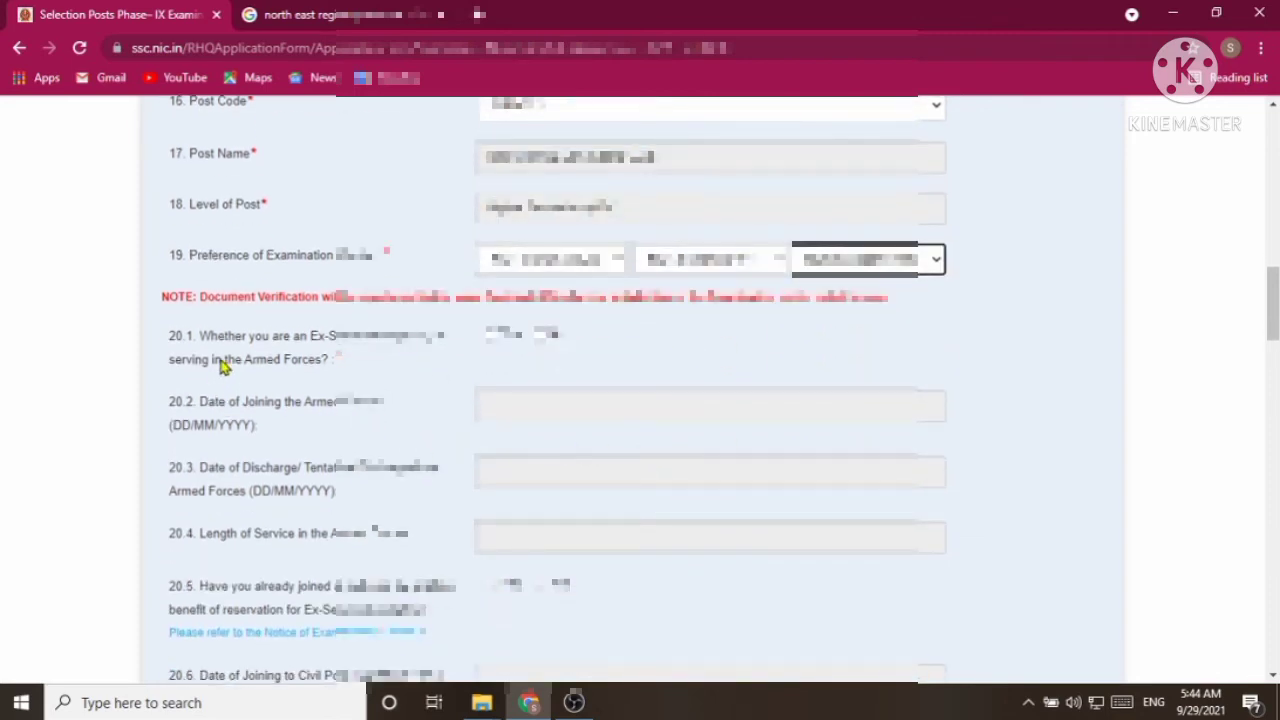
{"action": "left_click", "coordinate": [541, 337]}
{"action": "scroll", "coordinate": [543, 346], "scroll_direction": "down", "scroll_amount": 1}
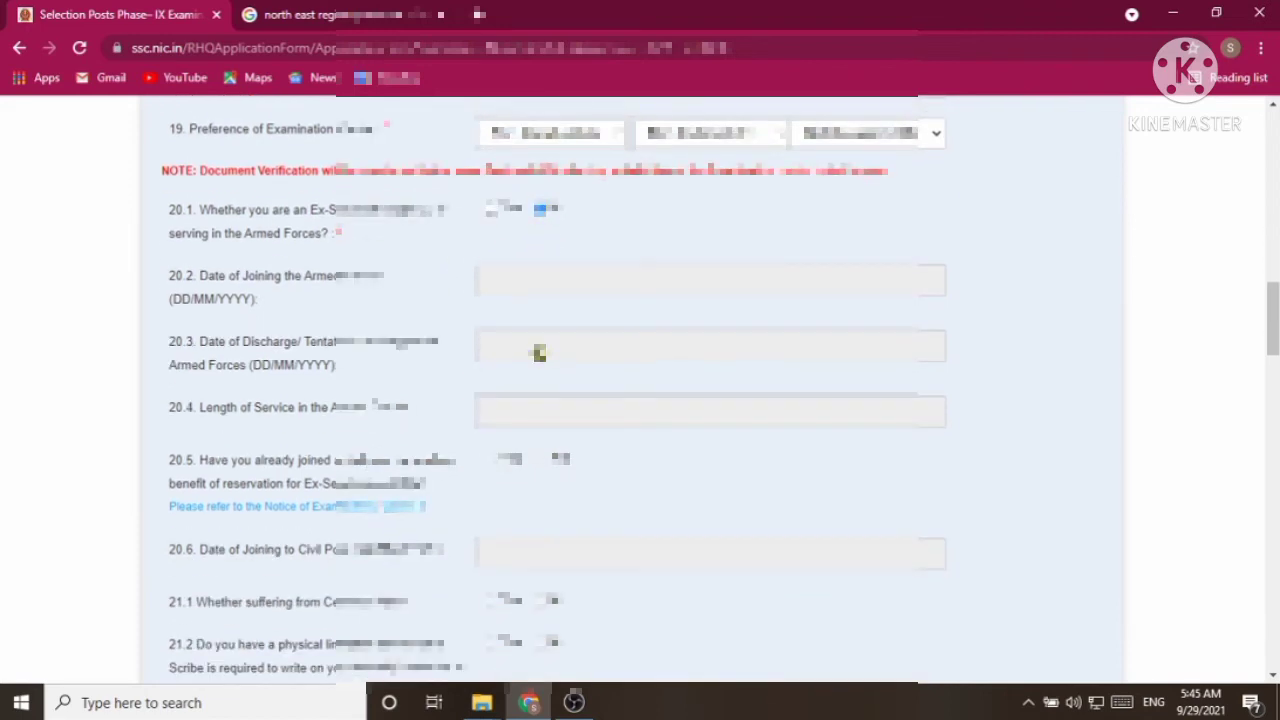
Select the 12th class pass option as the essential qualification for the post, with the available subject.
{"action": "scroll", "coordinate": [391, 414], "scroll_direction": "down", "scroll_amount": 1}
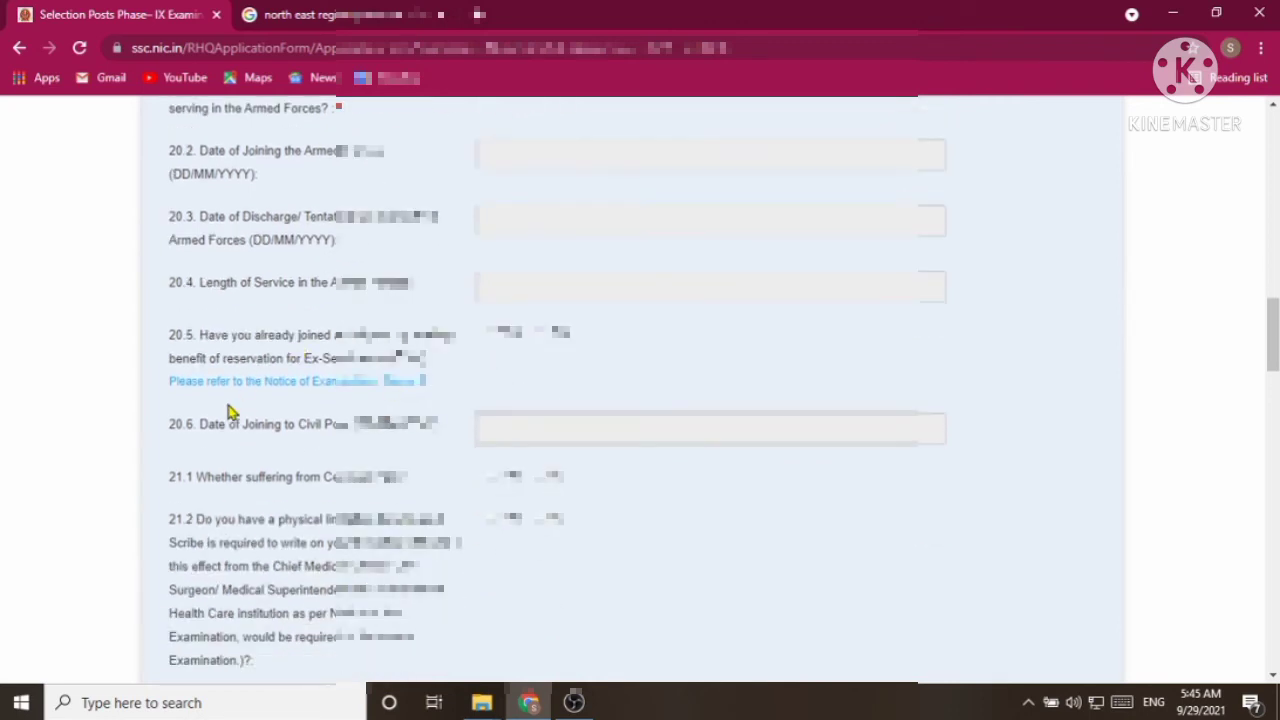
{"action": "scroll", "coordinate": [338, 398], "scroll_direction": "down", "scroll_amount": 4}
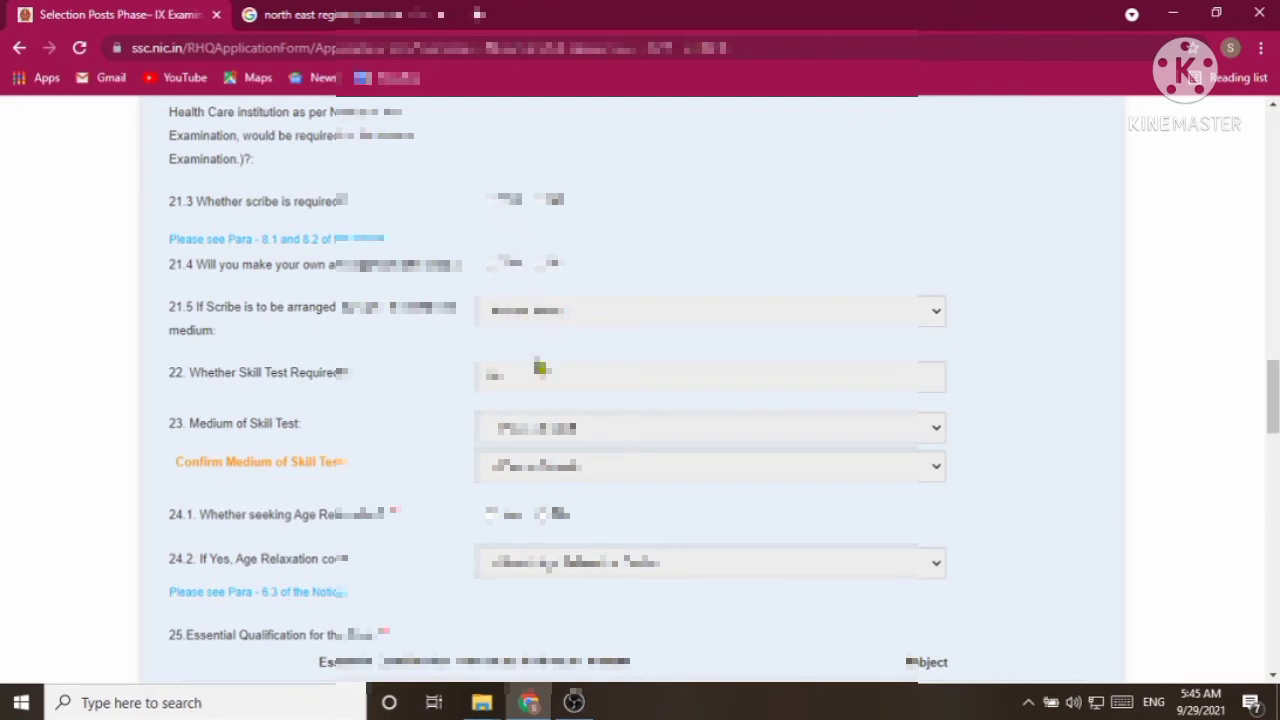
{"action": "scroll", "coordinate": [524, 452], "scroll_direction": "down", "scroll_amount": 1}
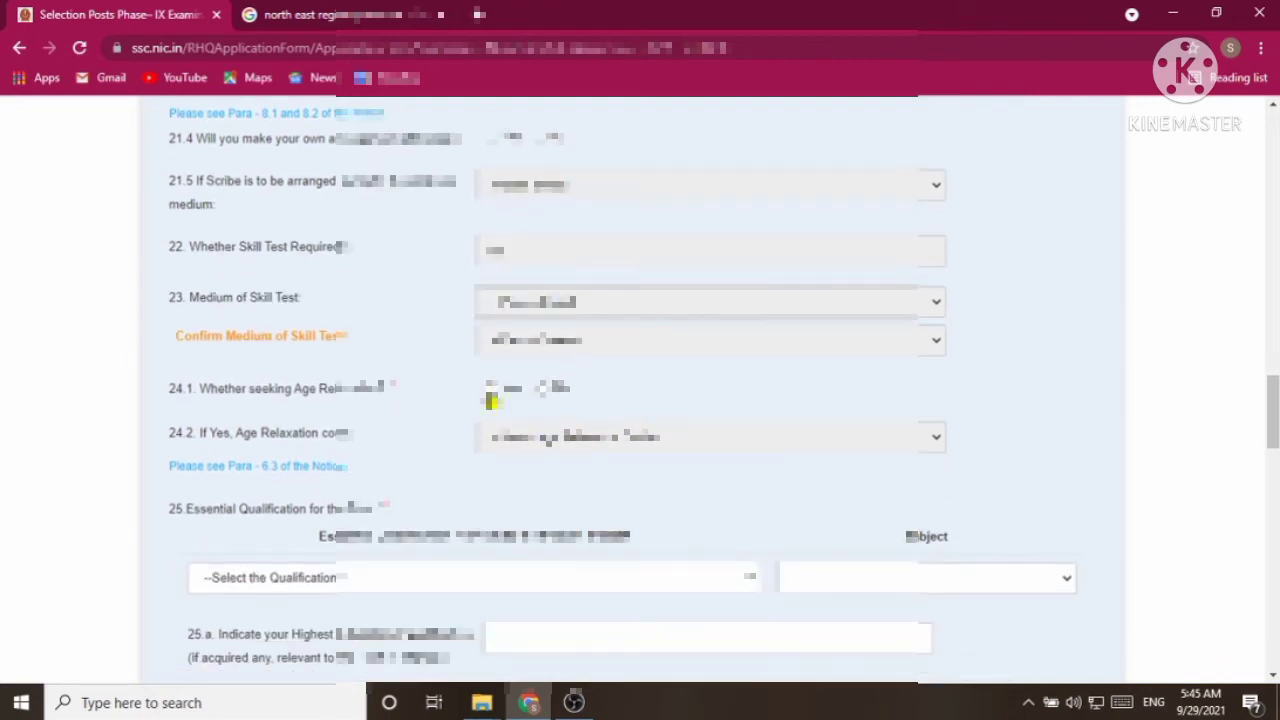
{"action": "scroll", "coordinate": [494, 412], "scroll_direction": "down", "scroll_amount": 1}
{"action": "scroll", "coordinate": [495, 412], "scroll_direction": "down", "scroll_amount": 1}
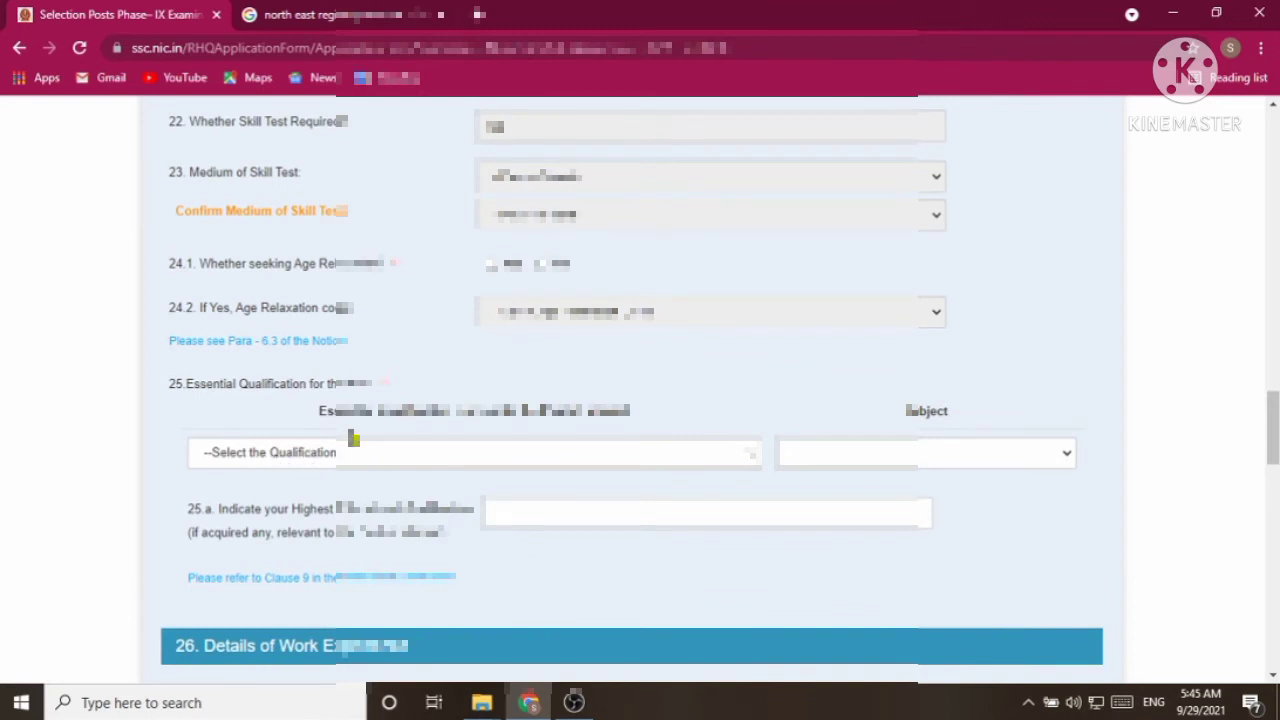
{"action": "left_click", "coordinate": [307, 460]}
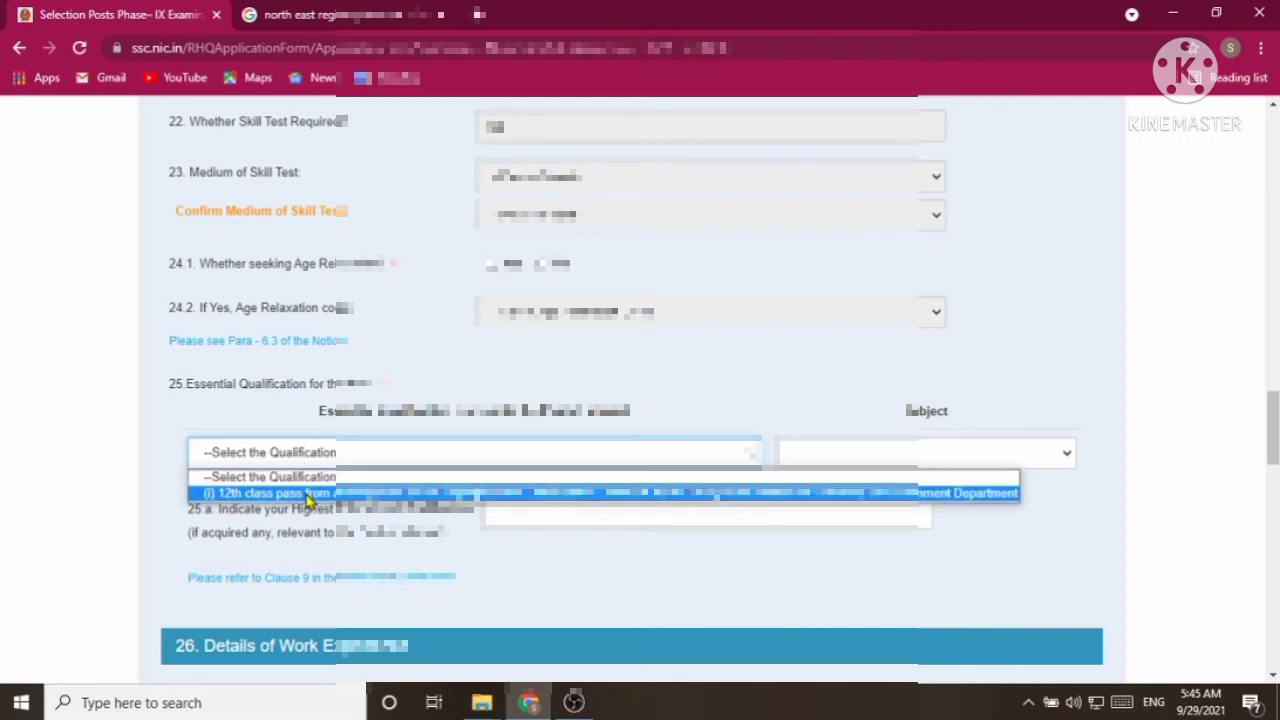
{"action": "left_click", "coordinate": [303, 494]}
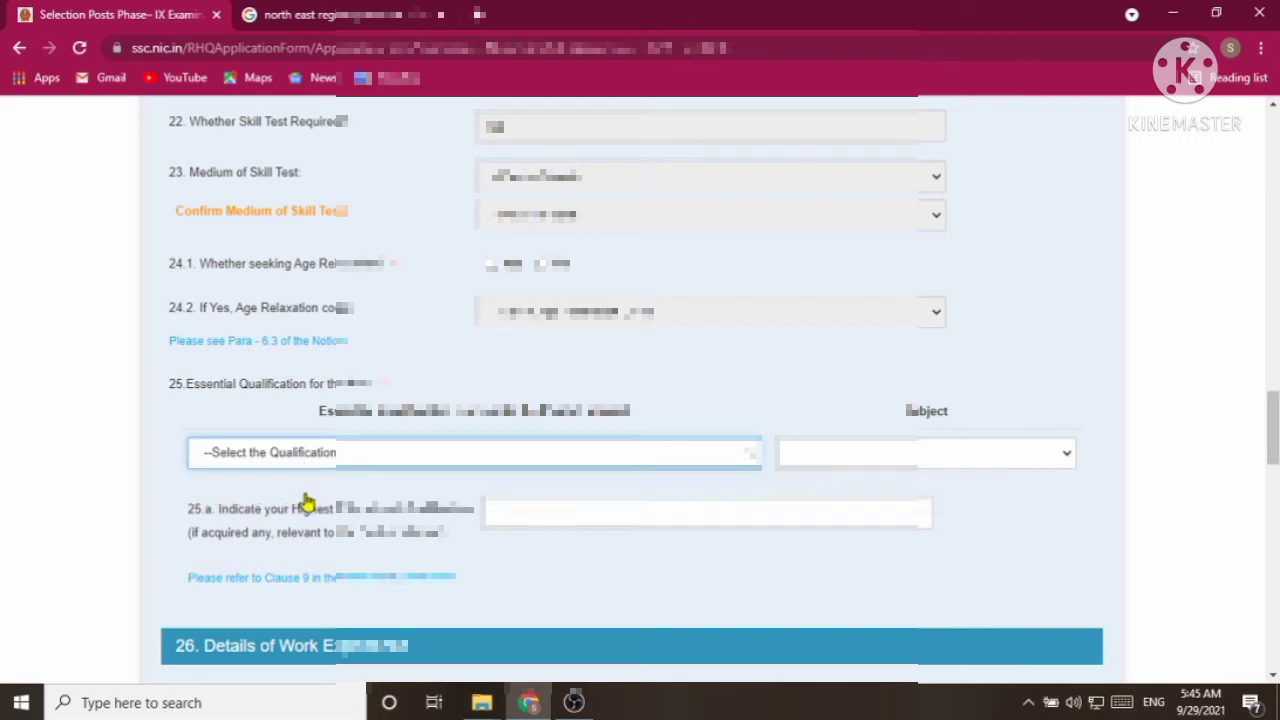
{"action": "left_click", "coordinate": [851, 460]}
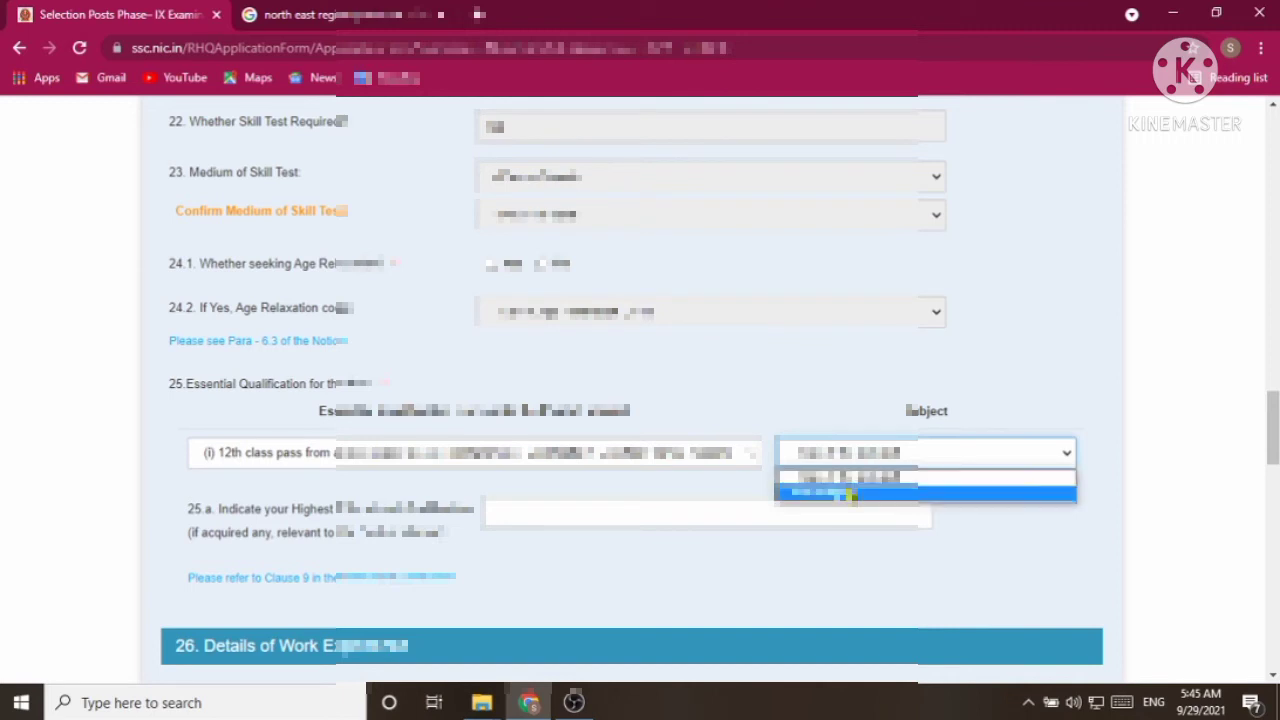
{"action": "left_click", "coordinate": [851, 494]}
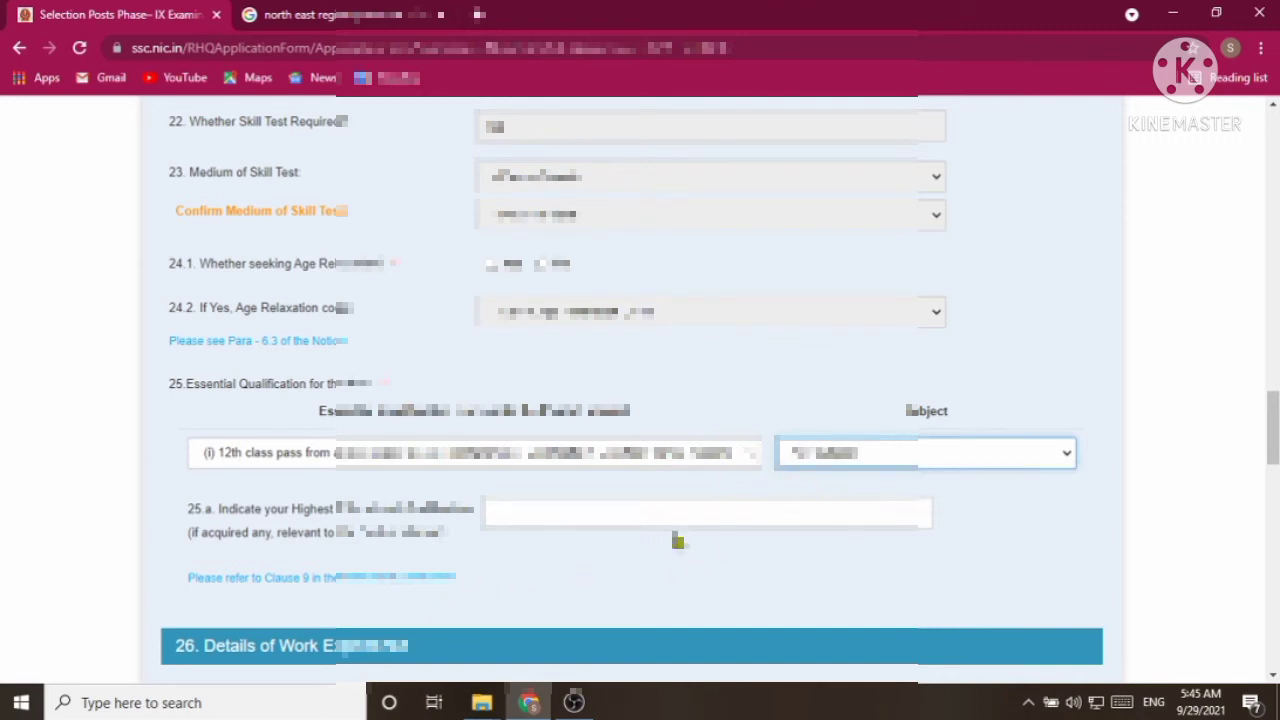
{"action": "left_click", "coordinate": [989, 518]}
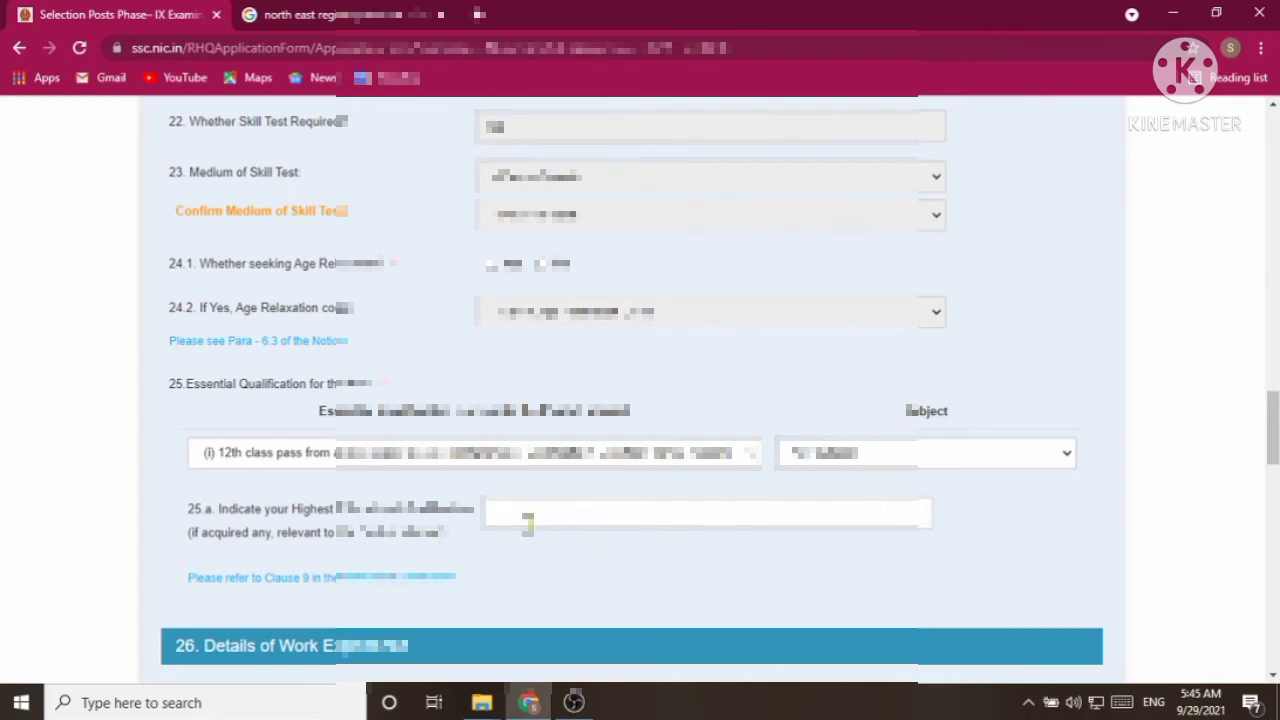
Enter "12th pass" as the highest educational qualification in item 25.a.
{"action": "left_click", "coordinate": [535, 515]}
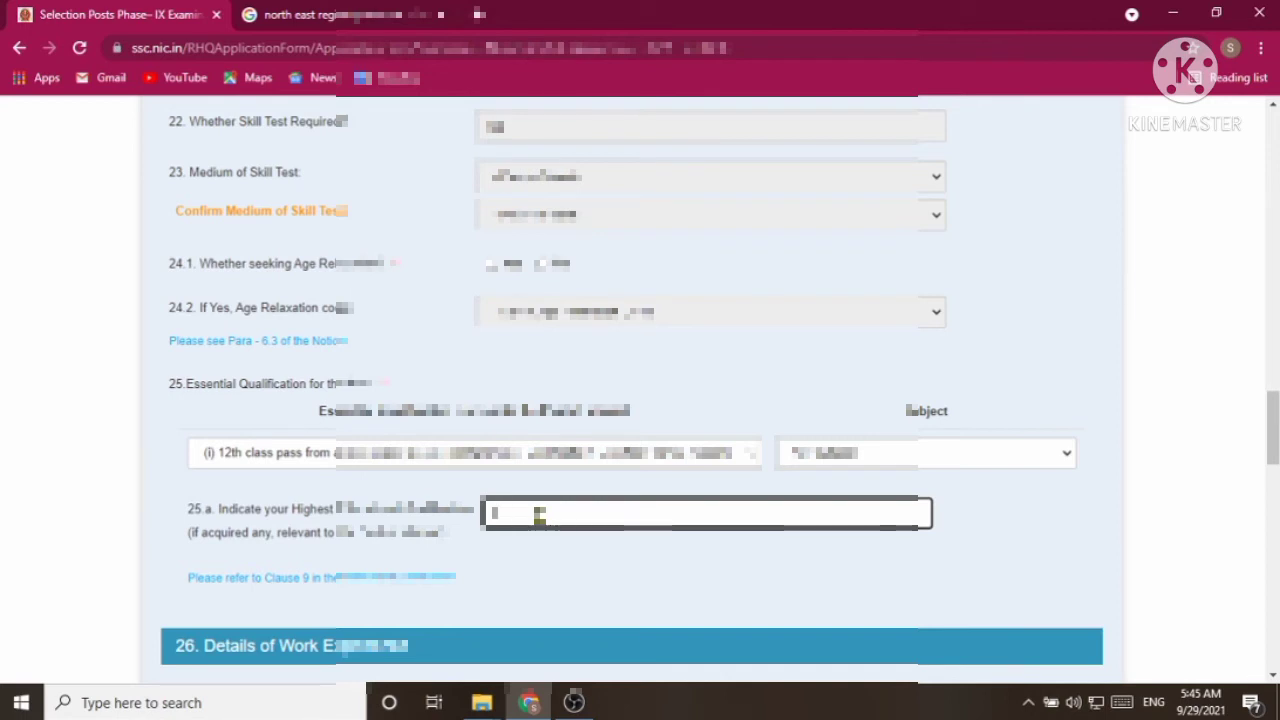
{"action": "type", "text": "12th"}
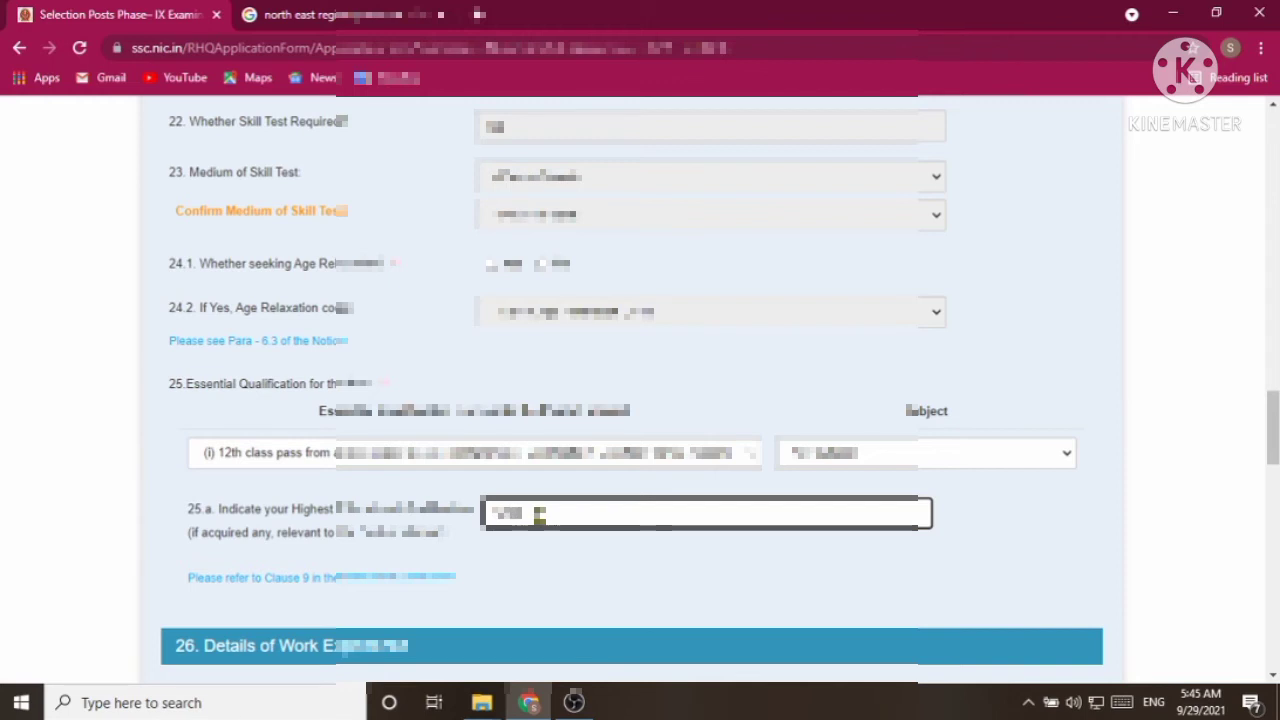
{"action": "type", "text": " pa"}
{"action": "left_click", "coordinate": [593, 582]}
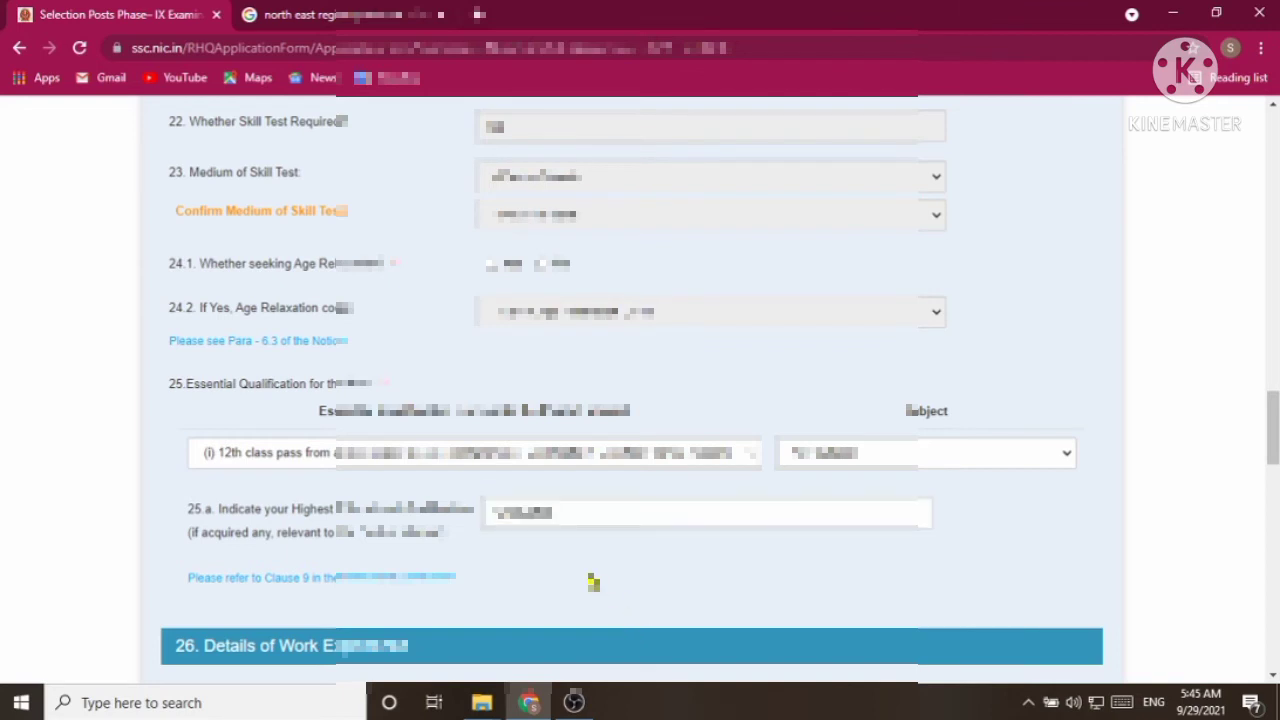
Review the work experience section, the correspondence and permanent addresses, the contact details, and the photograph and signature requirements.
{"action": "scroll", "coordinate": [593, 582], "scroll_direction": "down", "scroll_amount": 1}
{"action": "scroll", "coordinate": [612, 470], "scroll_direction": "down", "scroll_amount": 1}
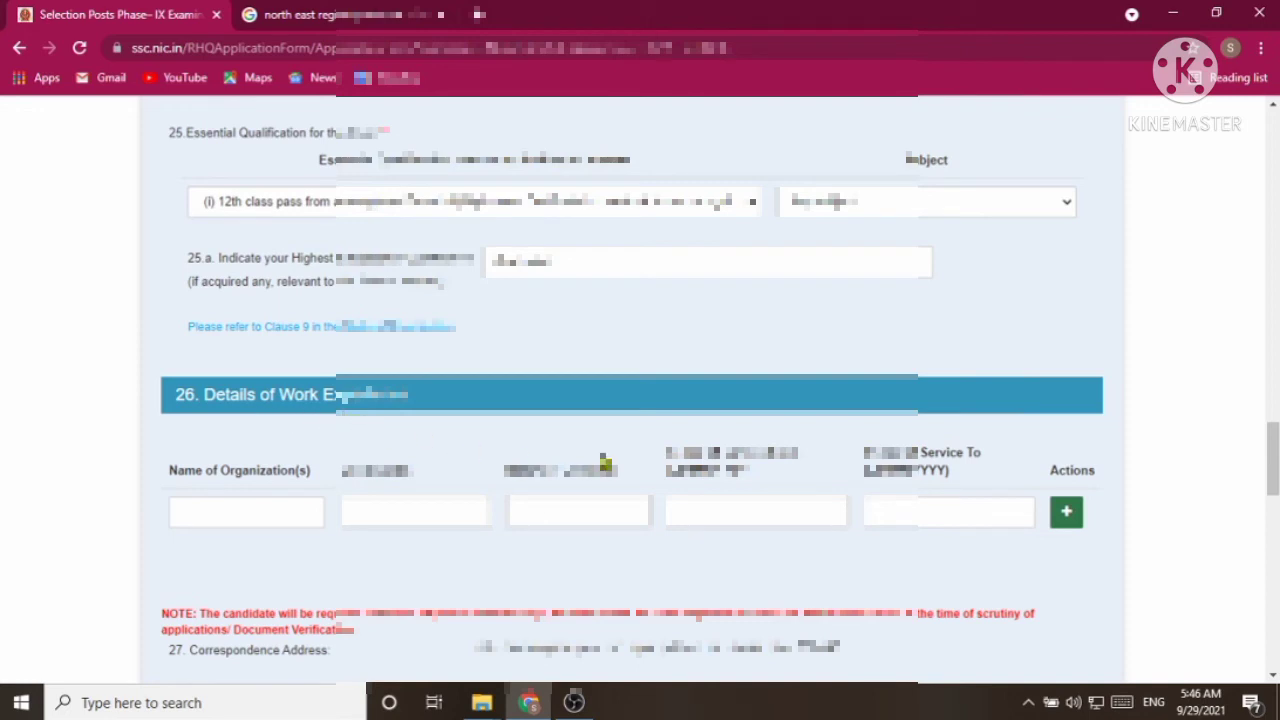
{"action": "scroll", "coordinate": [595, 480], "scroll_direction": "down", "scroll_amount": 2}
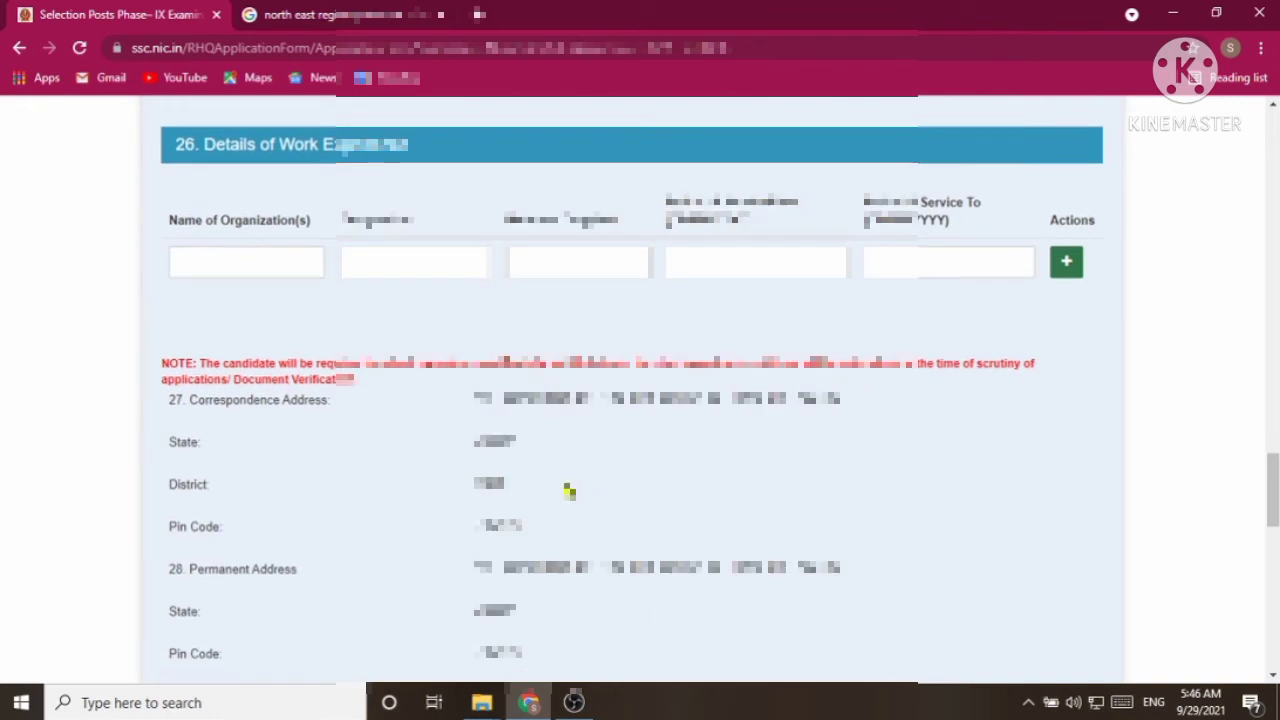
{"action": "scroll", "coordinate": [200, 426], "scroll_direction": "down", "scroll_amount": 1}
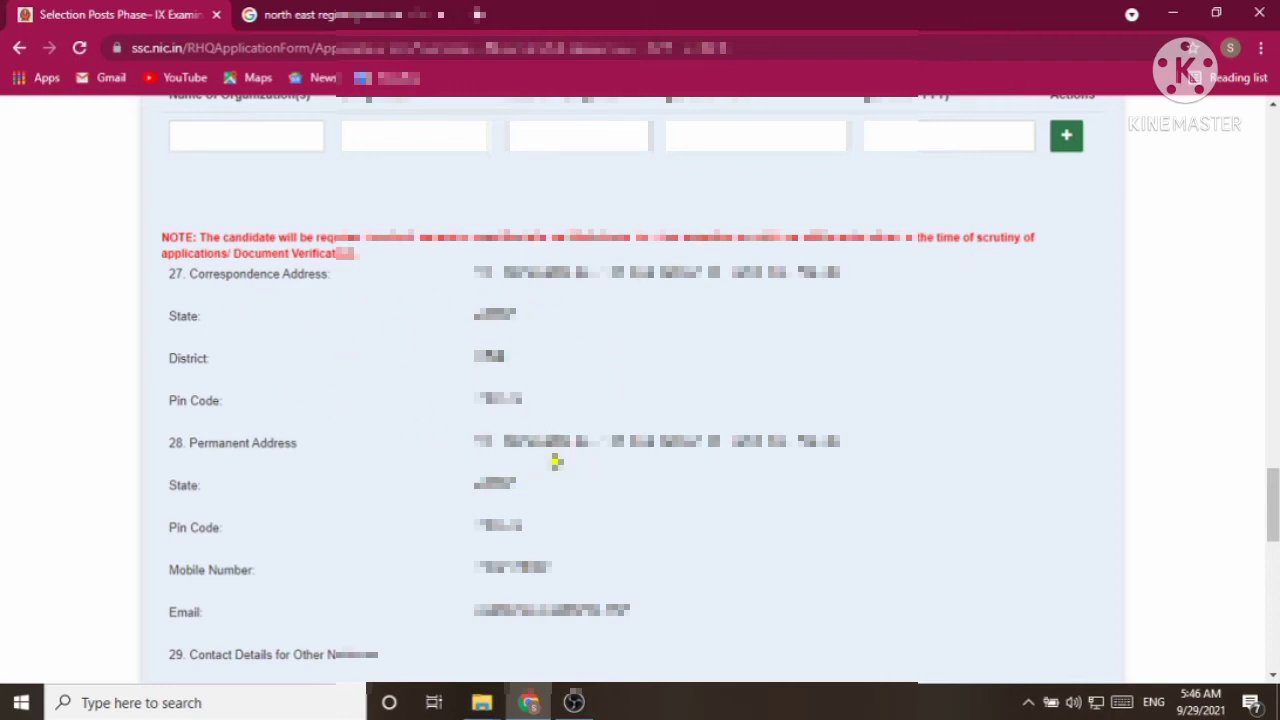
{"action": "scroll", "coordinate": [554, 463], "scroll_direction": "down", "scroll_amount": 3}
{"action": "scroll", "coordinate": [464, 472], "scroll_direction": "down", "scroll_amount": 1}
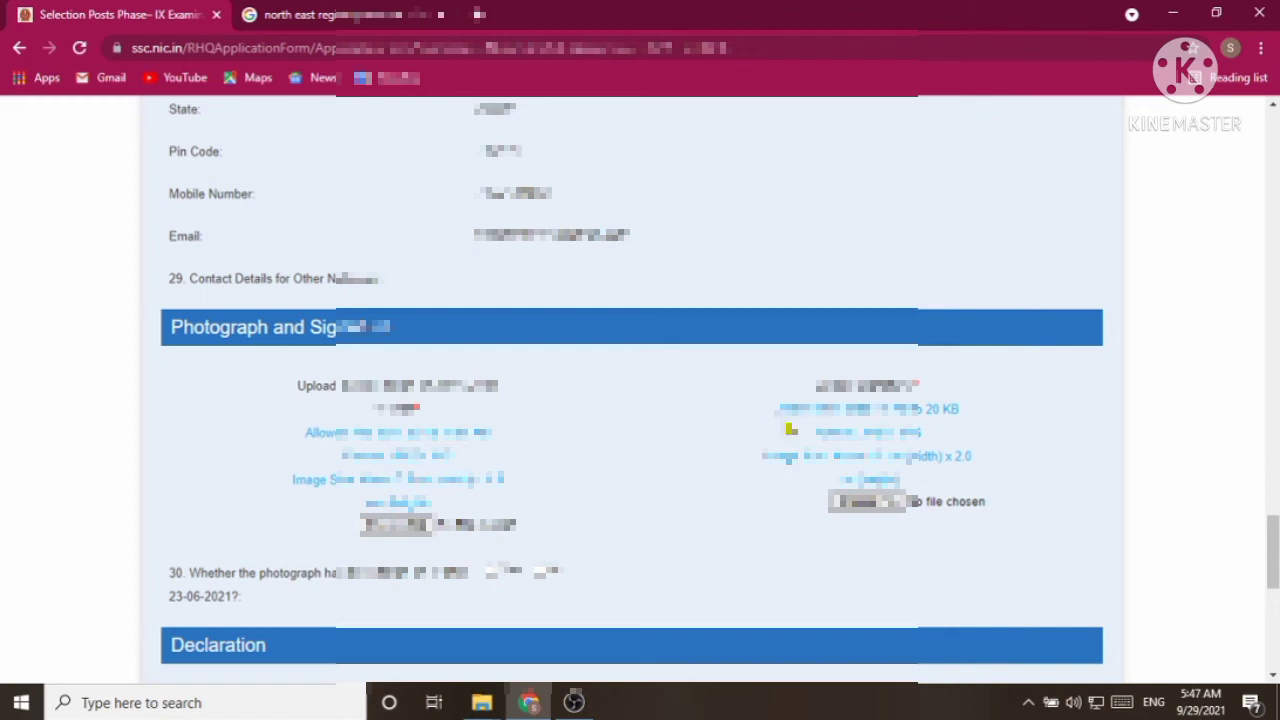
Upload the candidate's photograph with the light blue background from the PASSPORTSIZE PIC folder on Local Disk (E:).
{"action": "scroll", "coordinate": [795, 420], "scroll_direction": "down", "scroll_amount": 1}
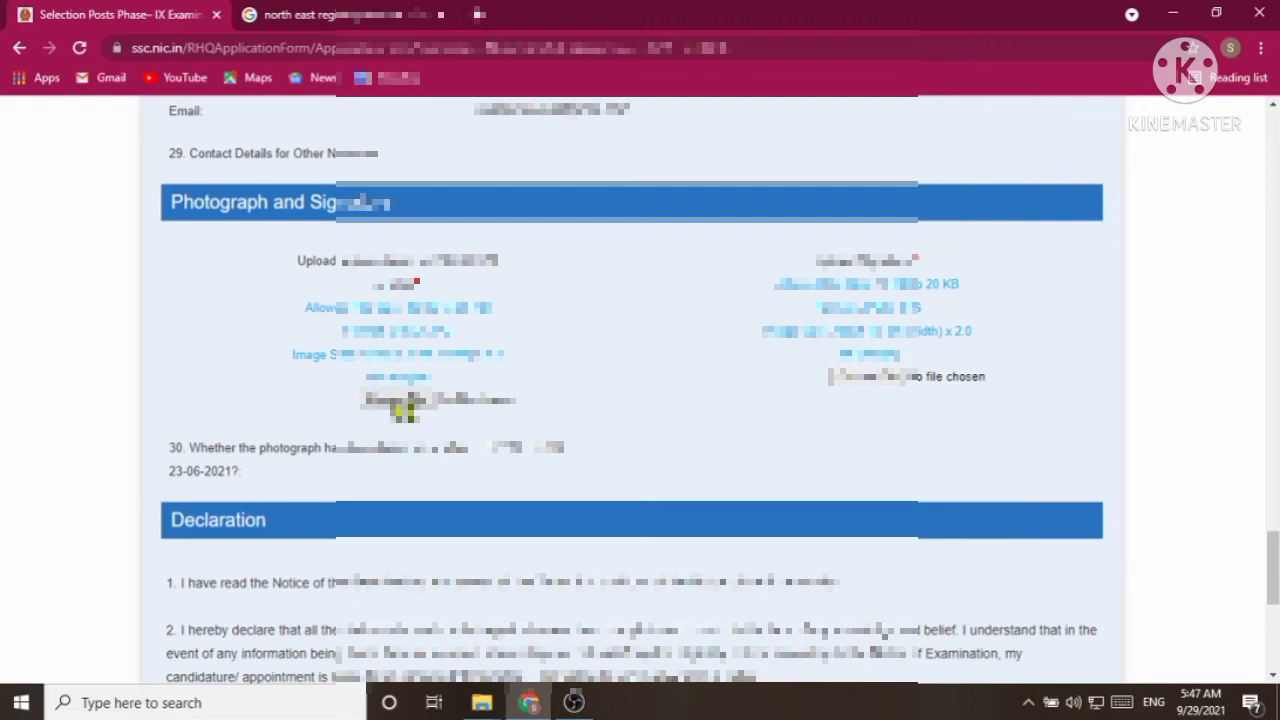
{"action": "left_click", "coordinate": [405, 410]}
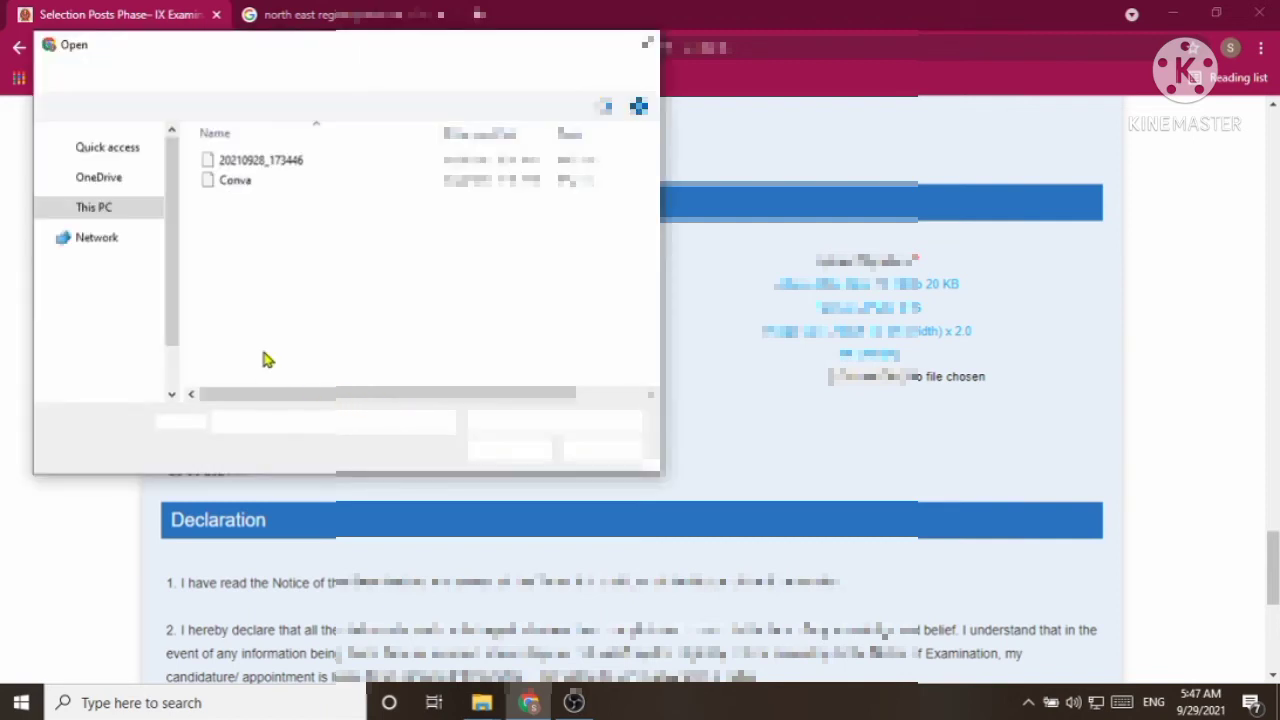
{"action": "scroll", "coordinate": [130, 322], "scroll_direction": "down", "scroll_amount": 3}
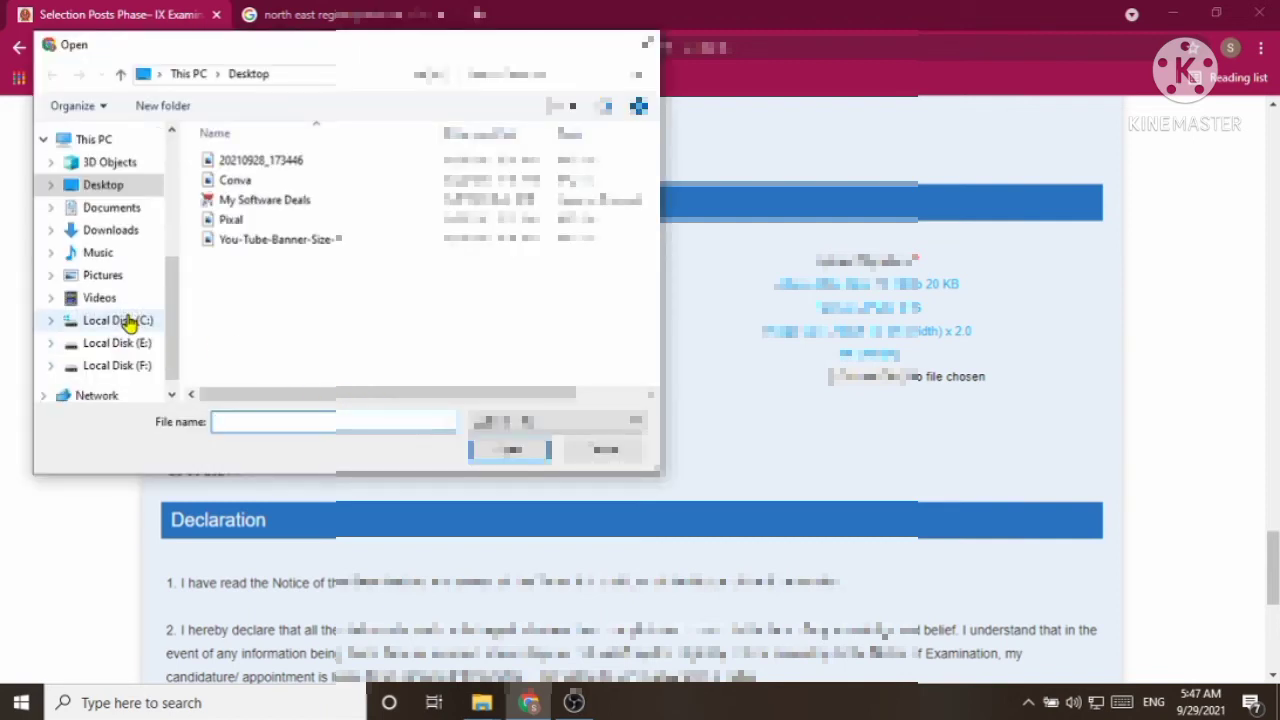
{"action": "left_click", "coordinate": [117, 342]}
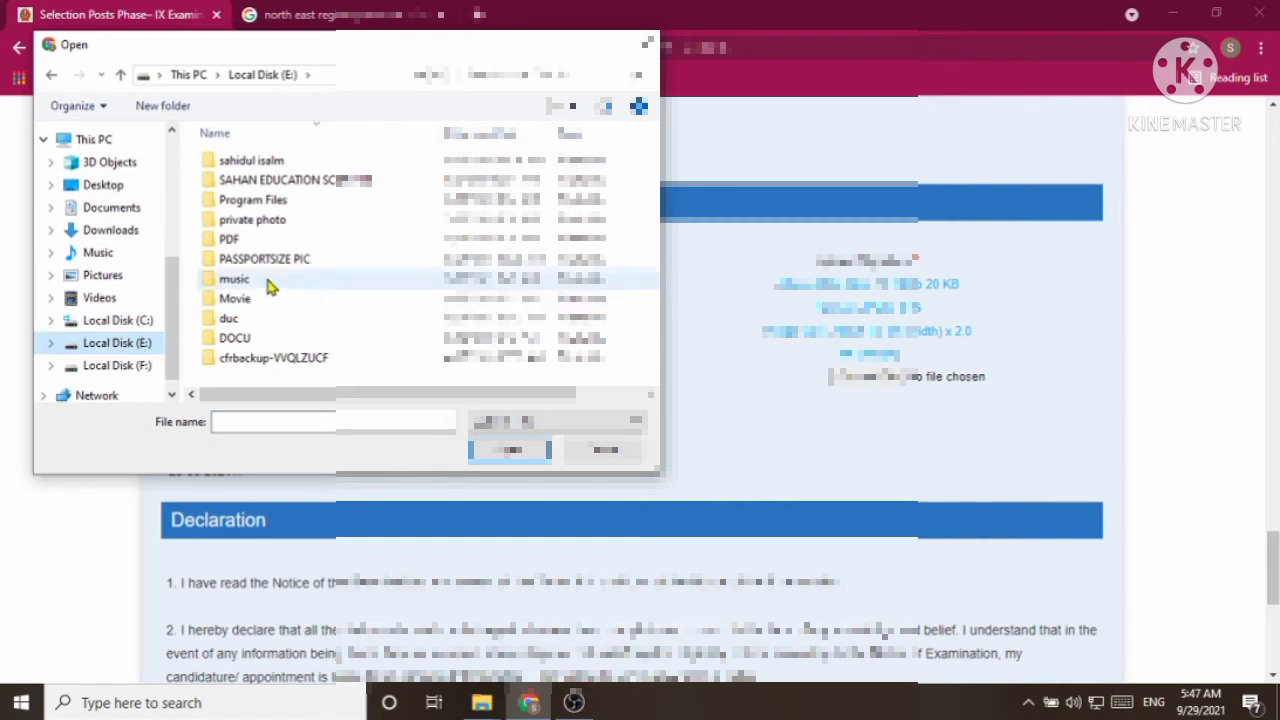
{"action": "left_click", "coordinate": [265, 265]}
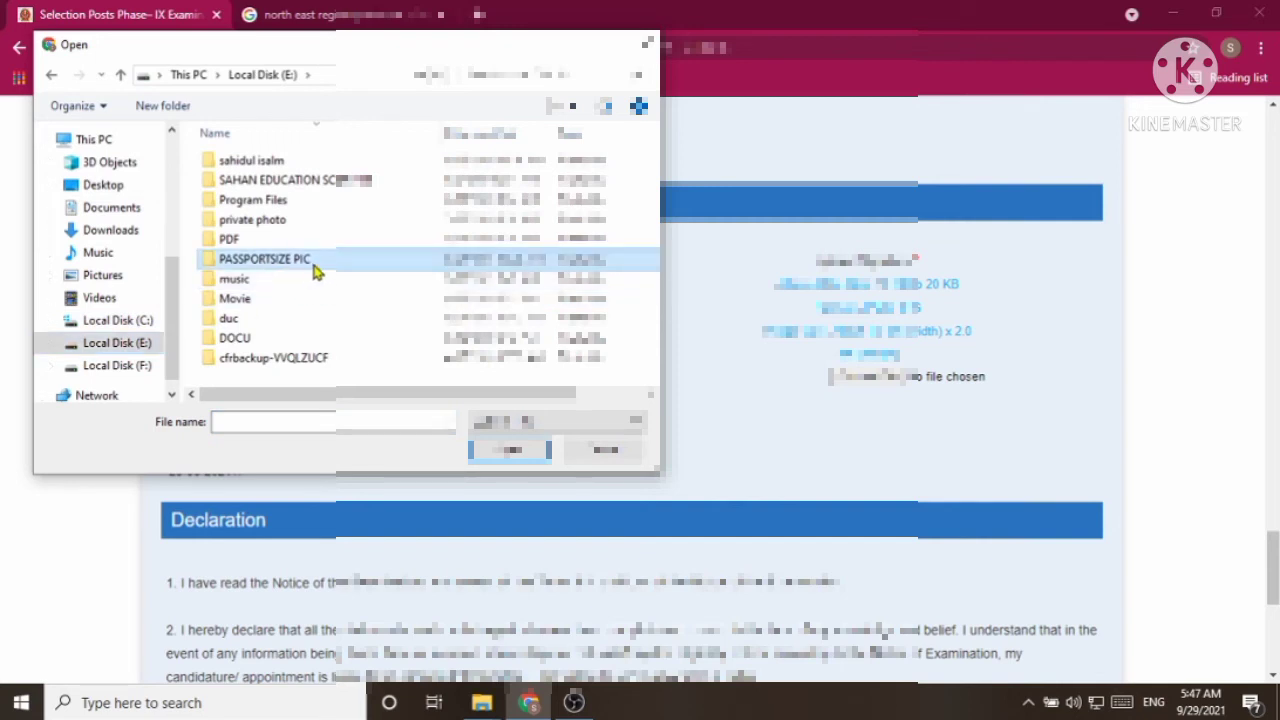
{"action": "double_click", "coordinate": [314, 266]}
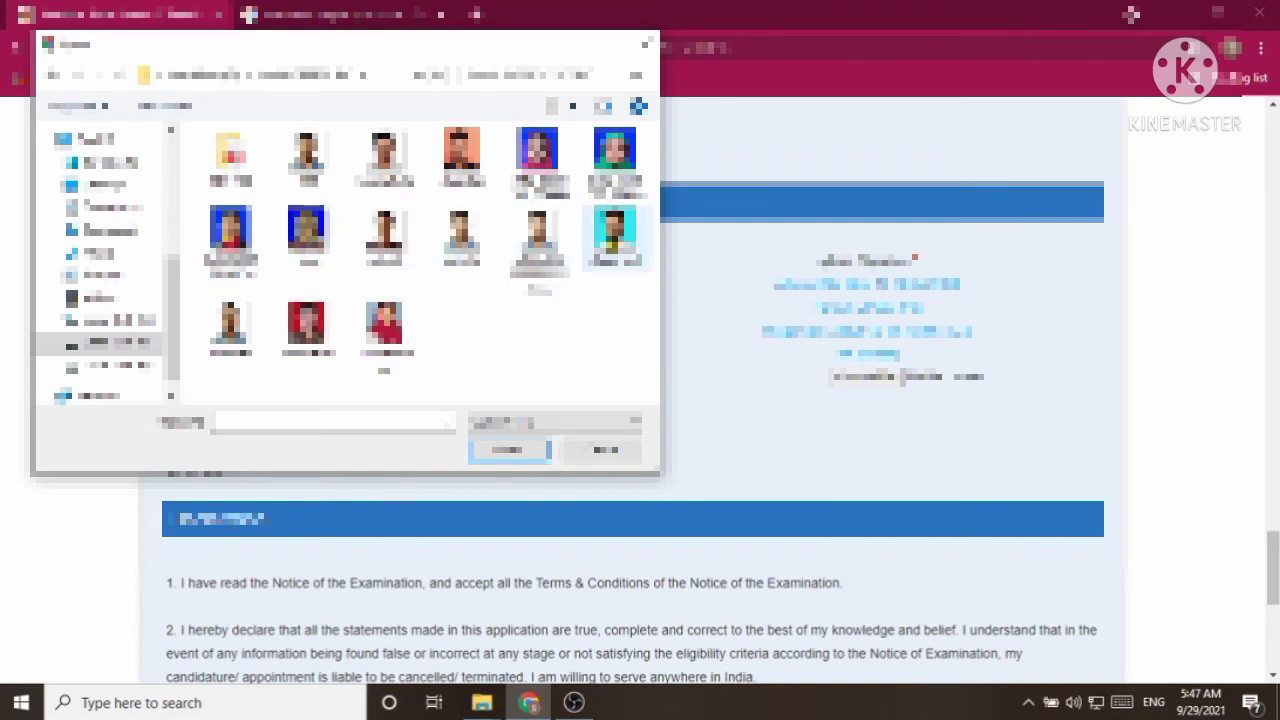
{"action": "left_click", "coordinate": [614, 238]}
{"action": "left_click", "coordinate": [505, 450]}
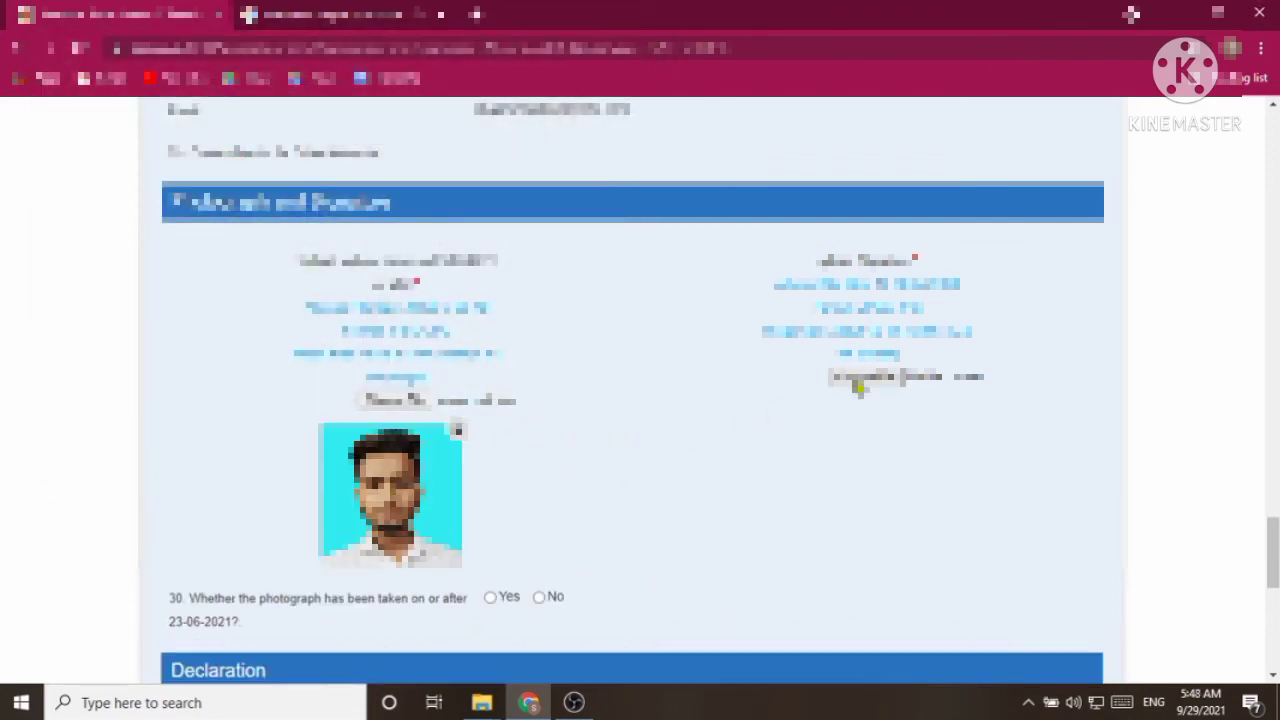
Upload the scanned image of the candidate's signature in the Photograph and Signature section.
{"action": "left_click", "coordinate": [850, 377]}
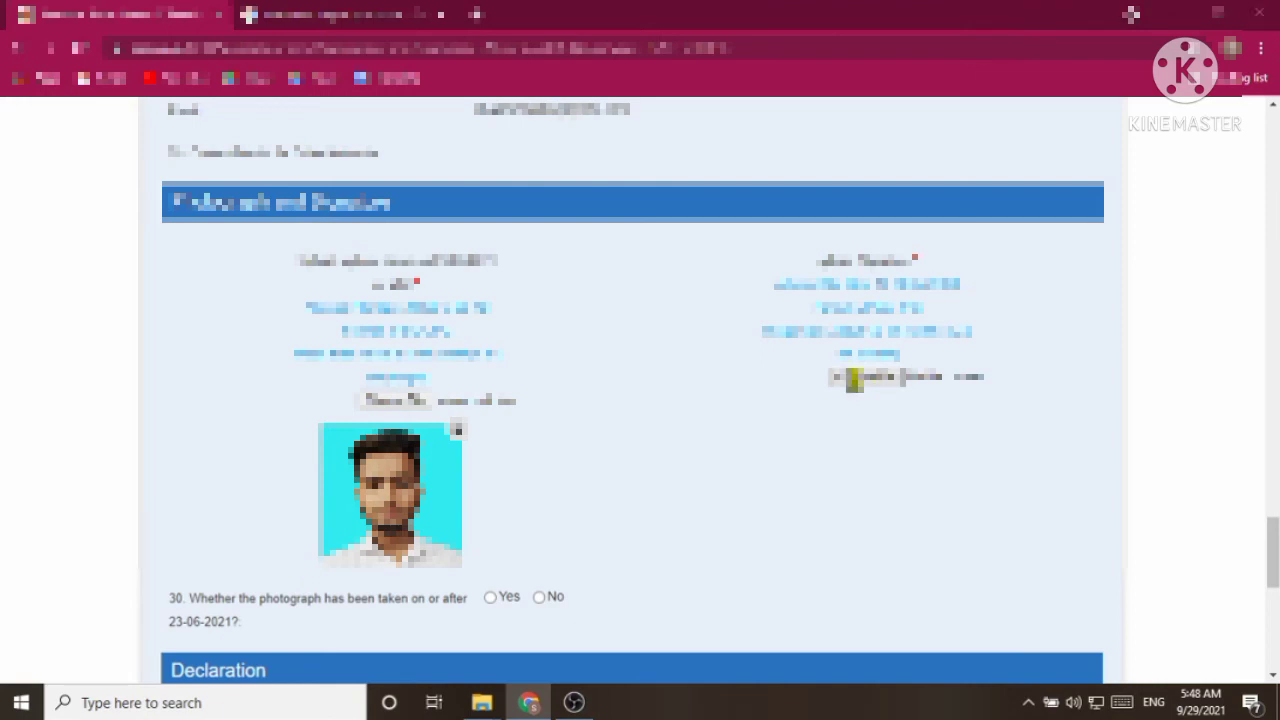
{"action": "left_click", "coordinate": [137, 345]}
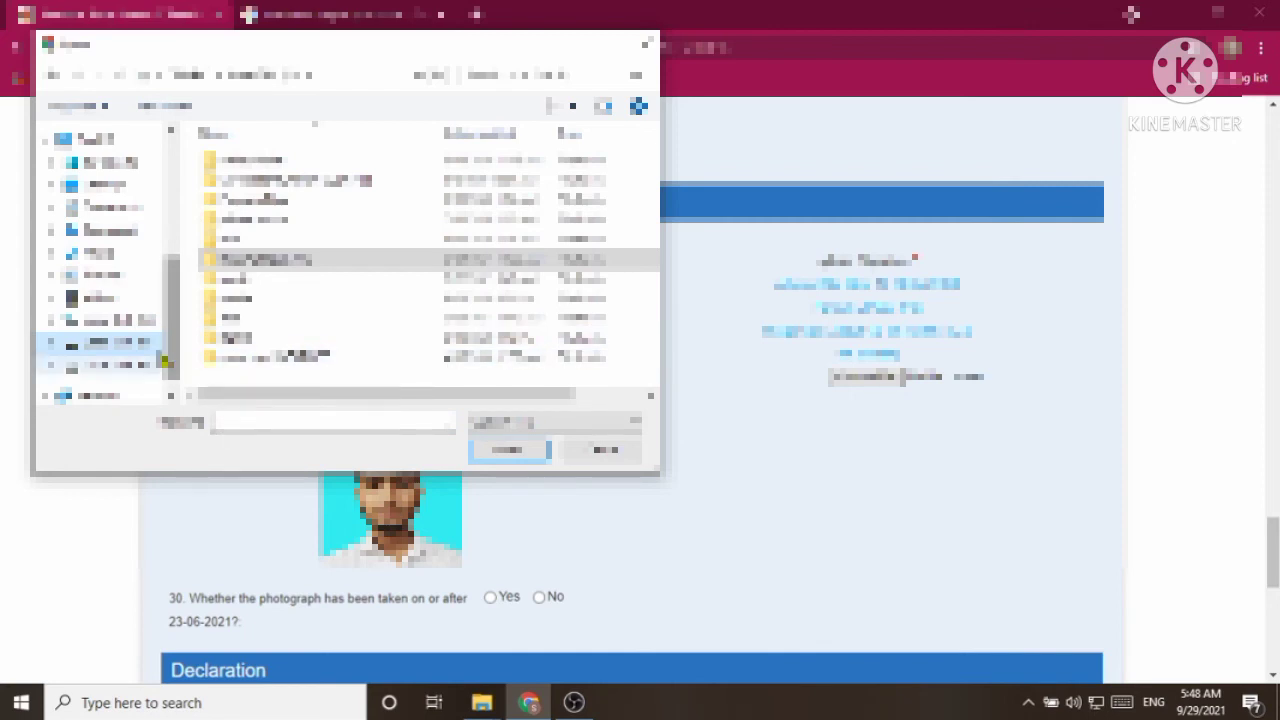
{"action": "scroll", "coordinate": [171, 362], "scroll_direction": "down", "scroll_amount": 1}
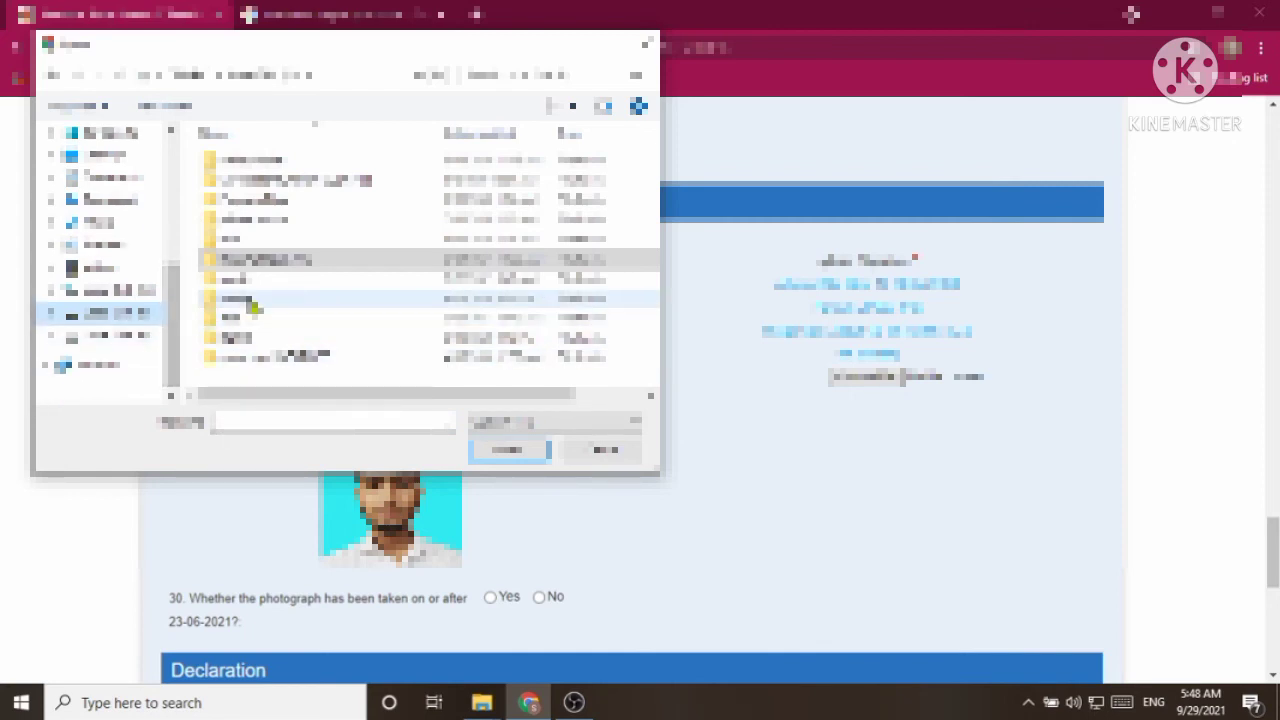
{"action": "double_click", "coordinate": [306, 320]}
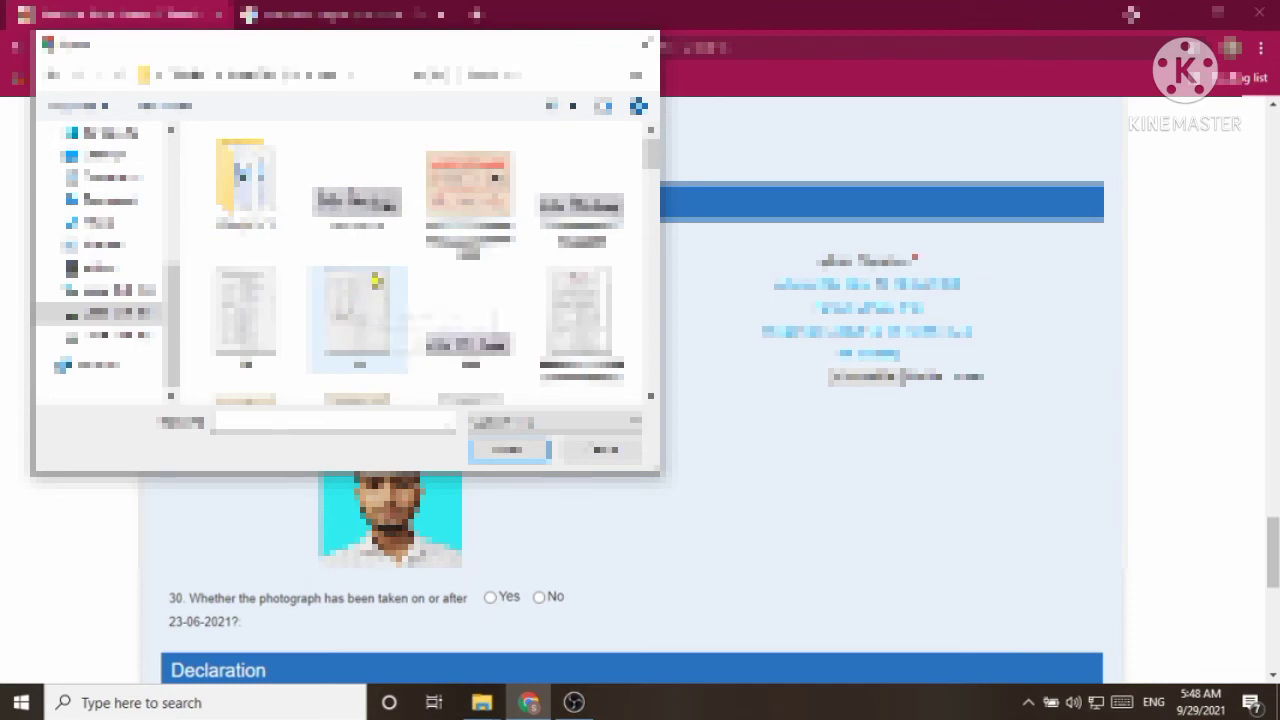
{"action": "scroll", "coordinate": [467, 288], "scroll_direction": "down", "scroll_amount": 6}
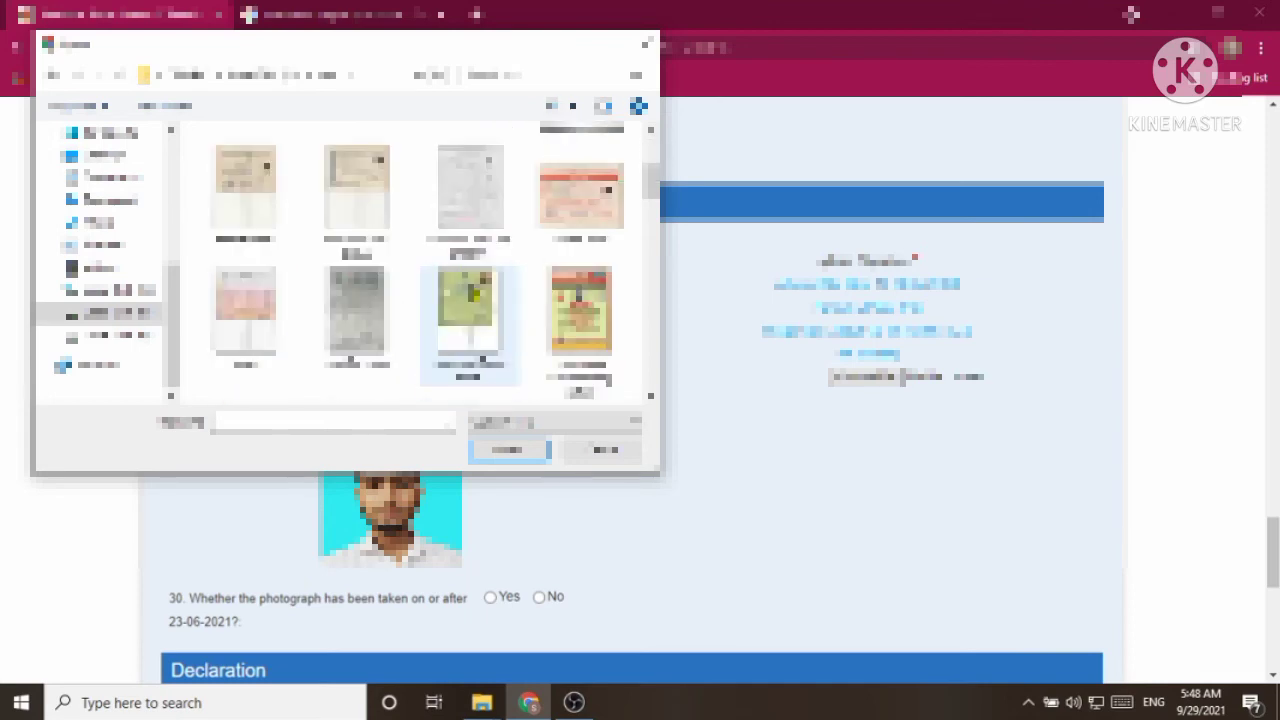
{"action": "scroll", "coordinate": [419, 312], "scroll_direction": "down", "scroll_amount": 3}
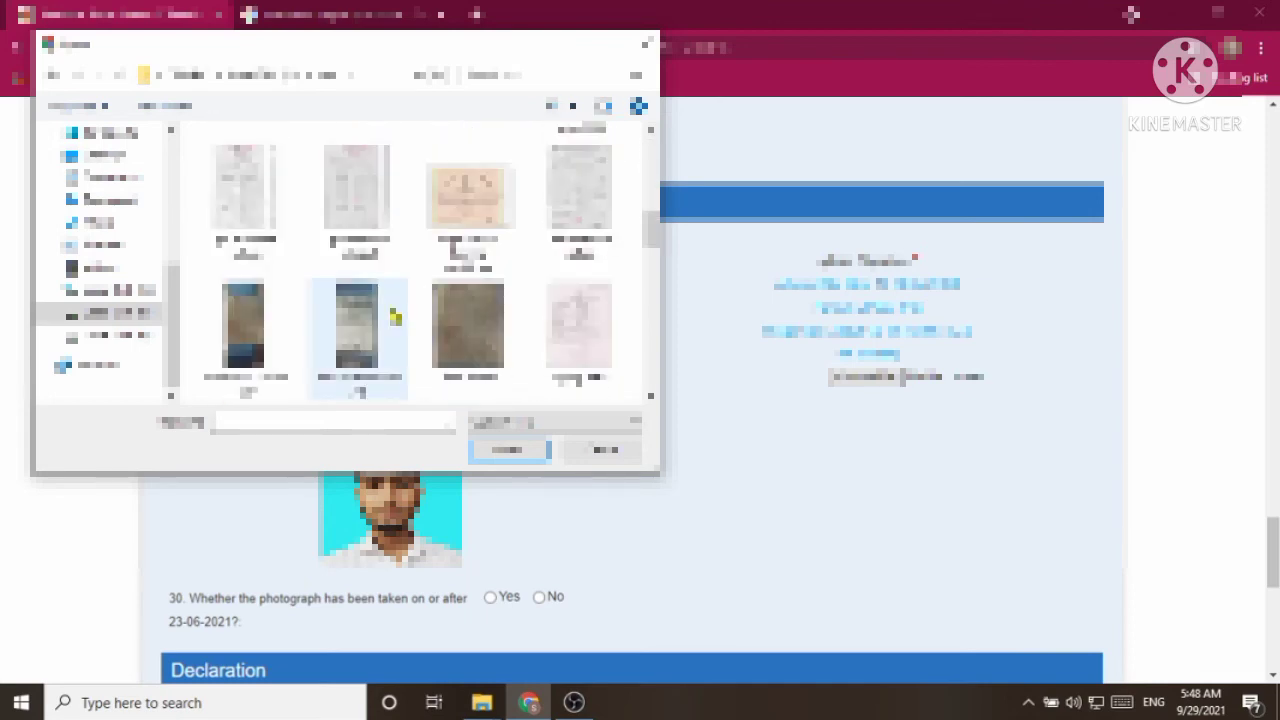
{"action": "scroll", "coordinate": [397, 314], "scroll_direction": "down", "scroll_amount": 3}
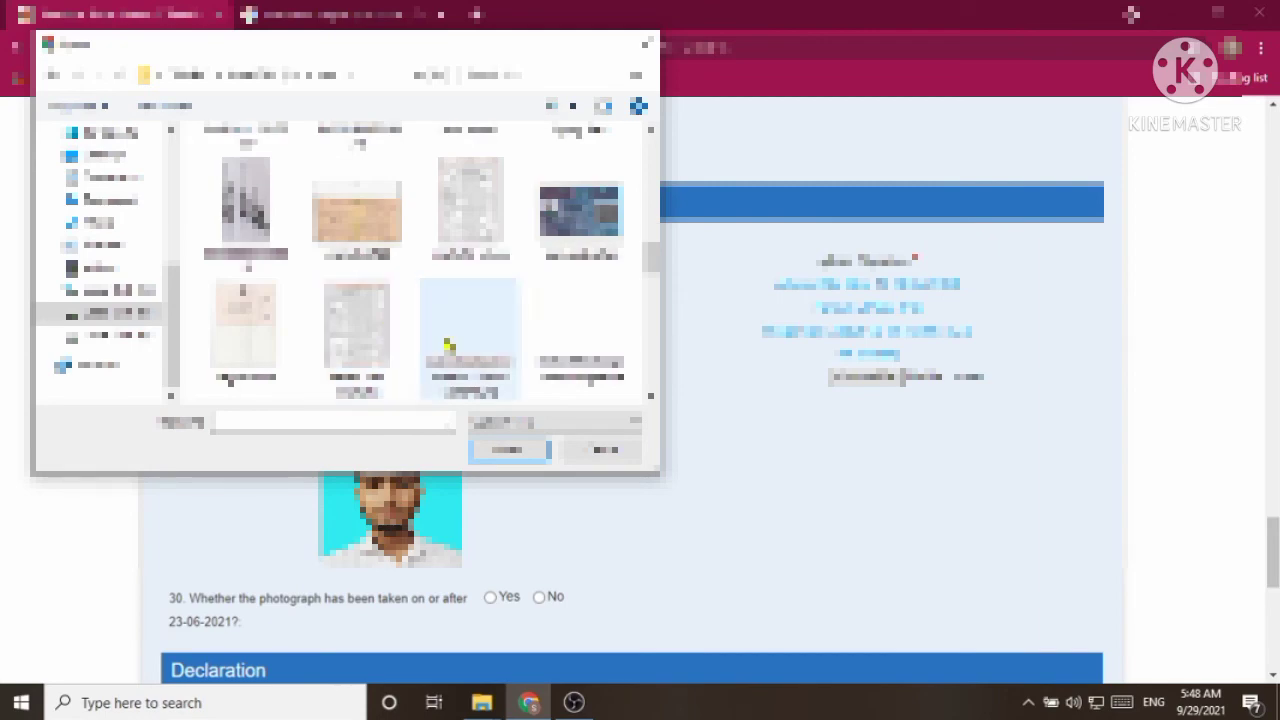
{"action": "left_click", "coordinate": [462, 372]}
{"action": "left_click", "coordinate": [490, 452]}
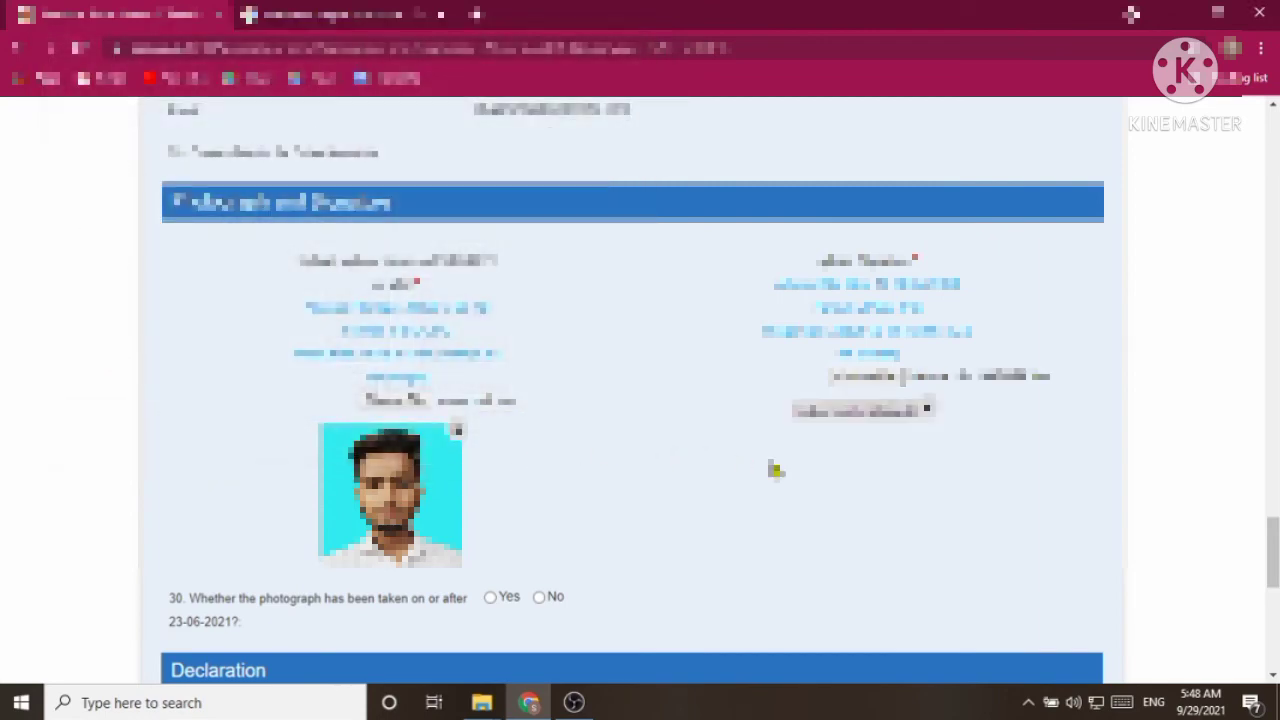
Answer Yes to the photograph having been taken on or after 23-06-2021 and agree to the declaration.
{"action": "scroll", "coordinate": [768, 472], "scroll_direction": "down", "scroll_amount": 3}
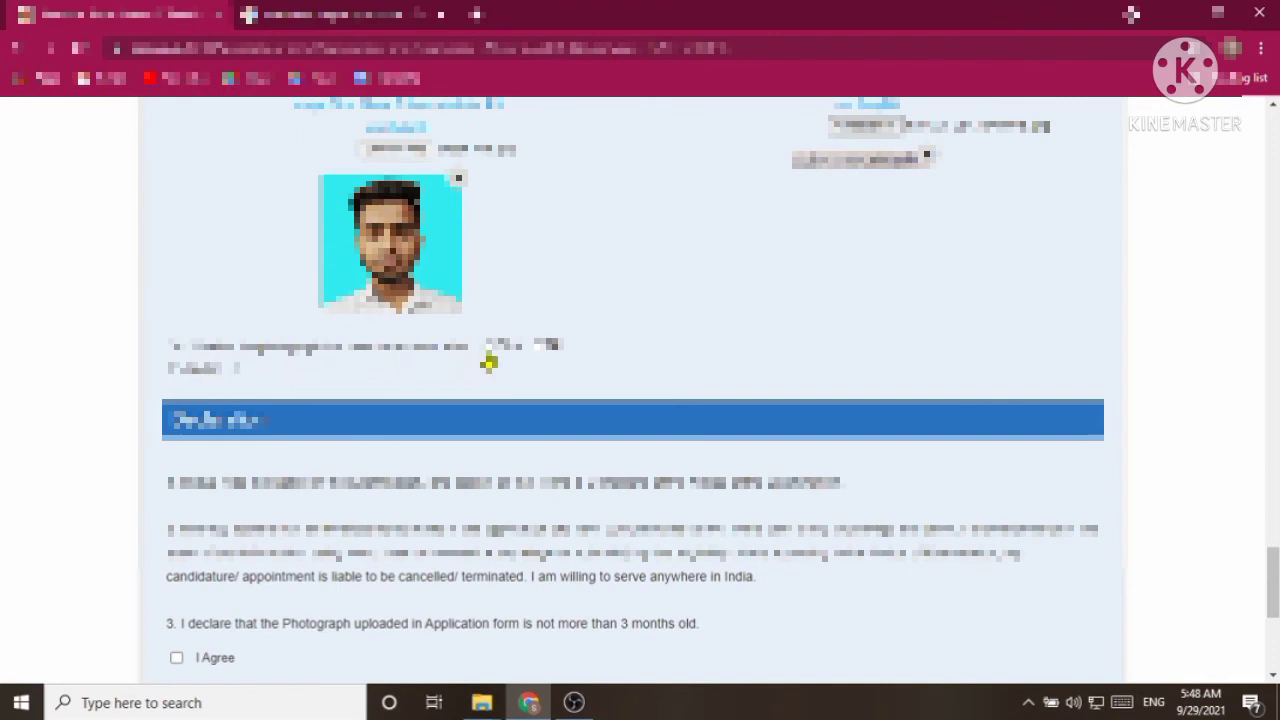
{"action": "scroll", "coordinate": [457, 366], "scroll_direction": "down", "scroll_amount": 3}
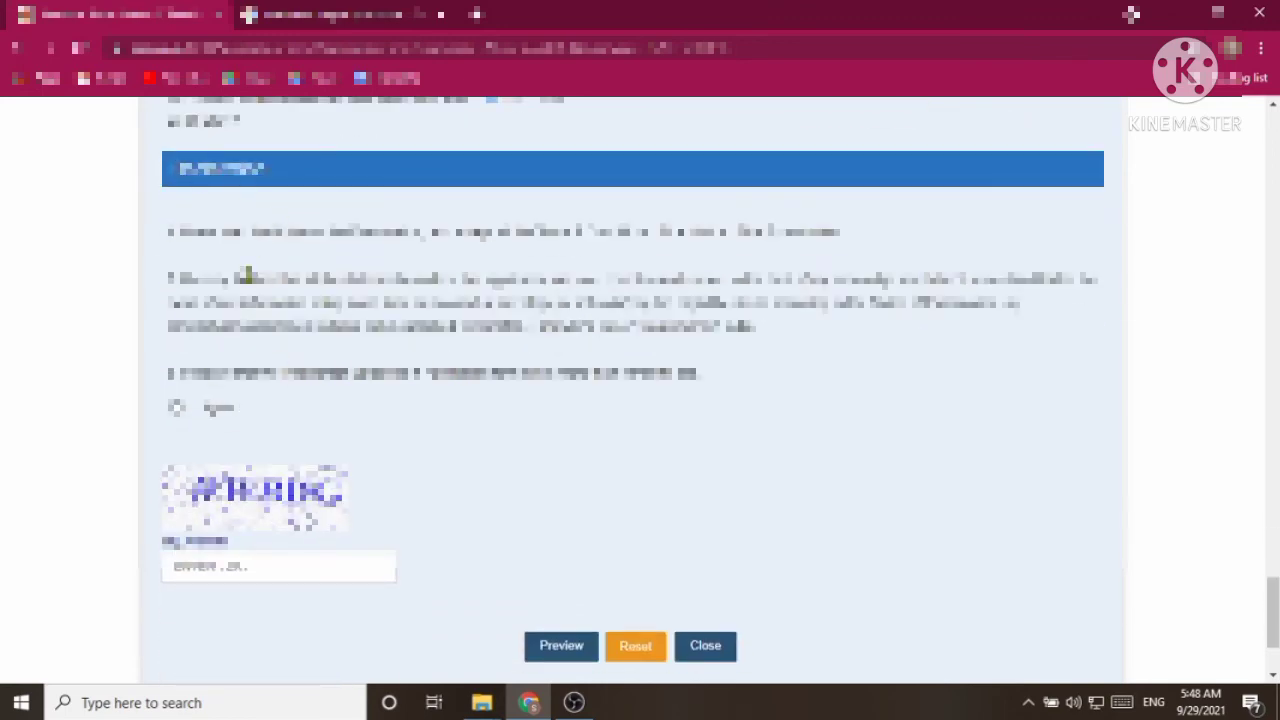
{"action": "left_click", "coordinate": [176, 407]}
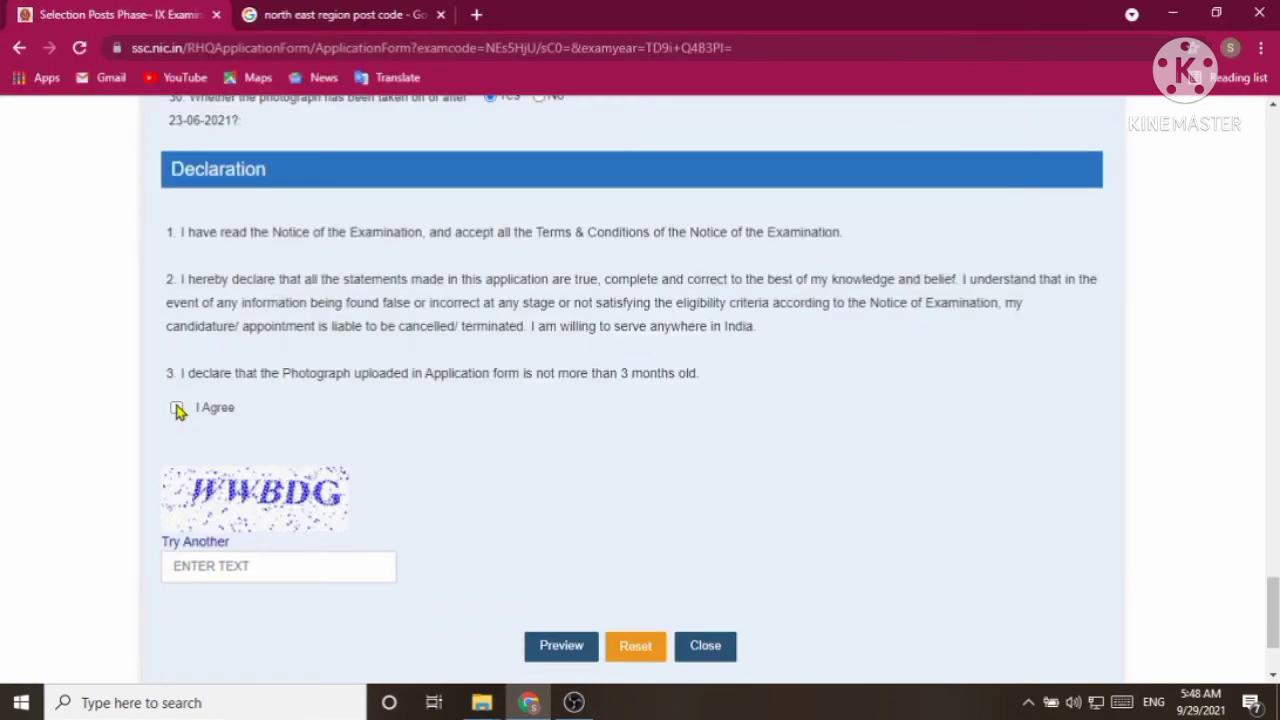
Enter the captcha text shown below the declaration and open the preview of the application form.
{"action": "left_click", "coordinate": [241, 567]}
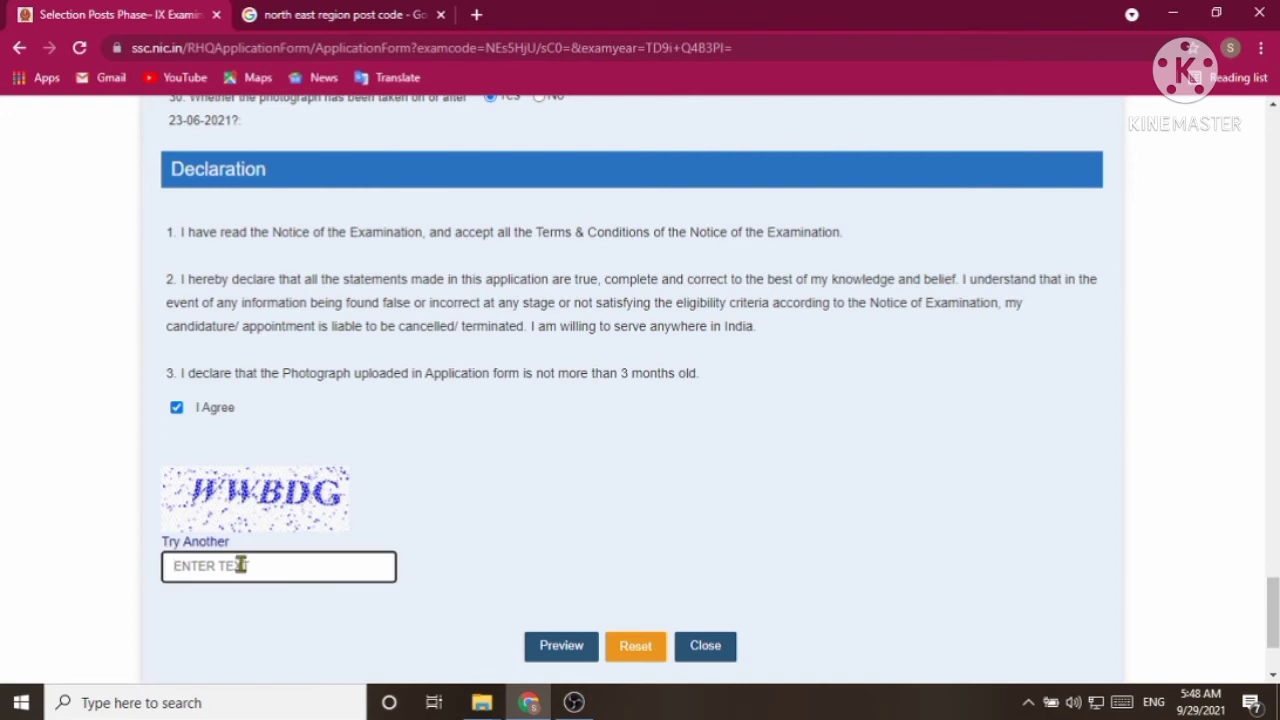
{"action": "type", "text": "WWBDG"}
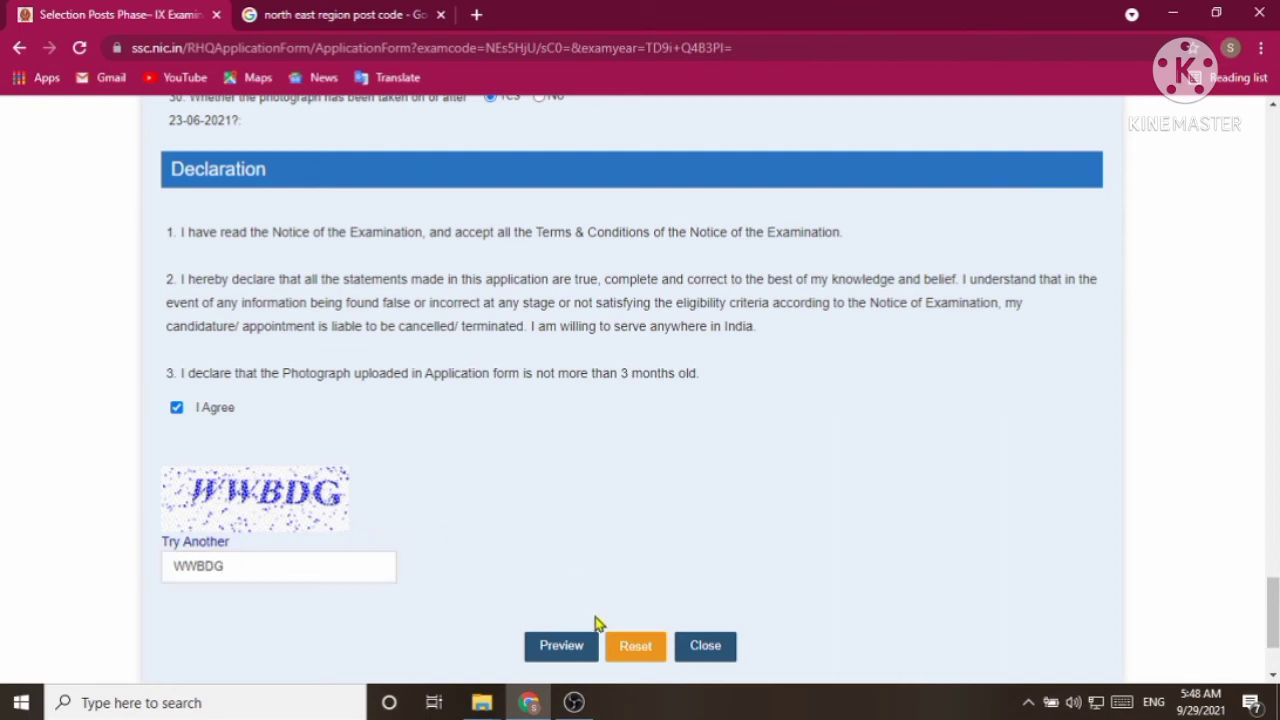
{"action": "scroll", "coordinate": [555, 665], "scroll_direction": "down", "scroll_amount": 2}
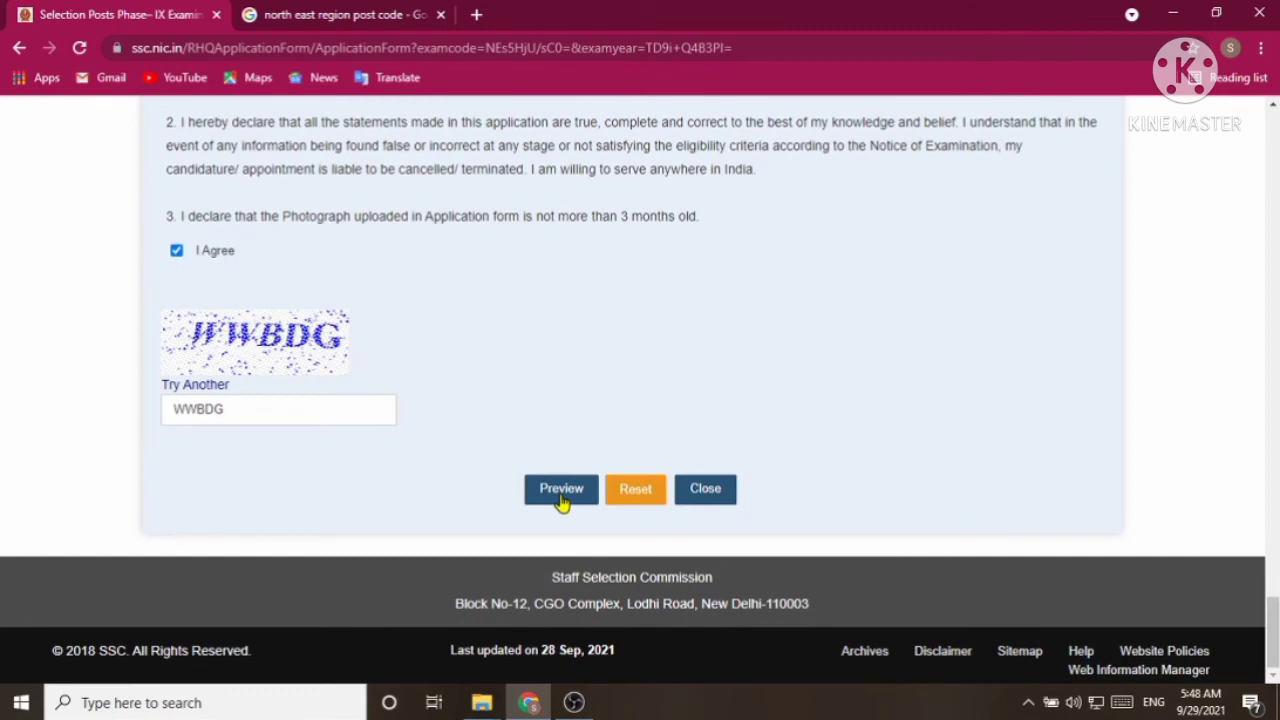
{"action": "left_click", "coordinate": [566, 492]}
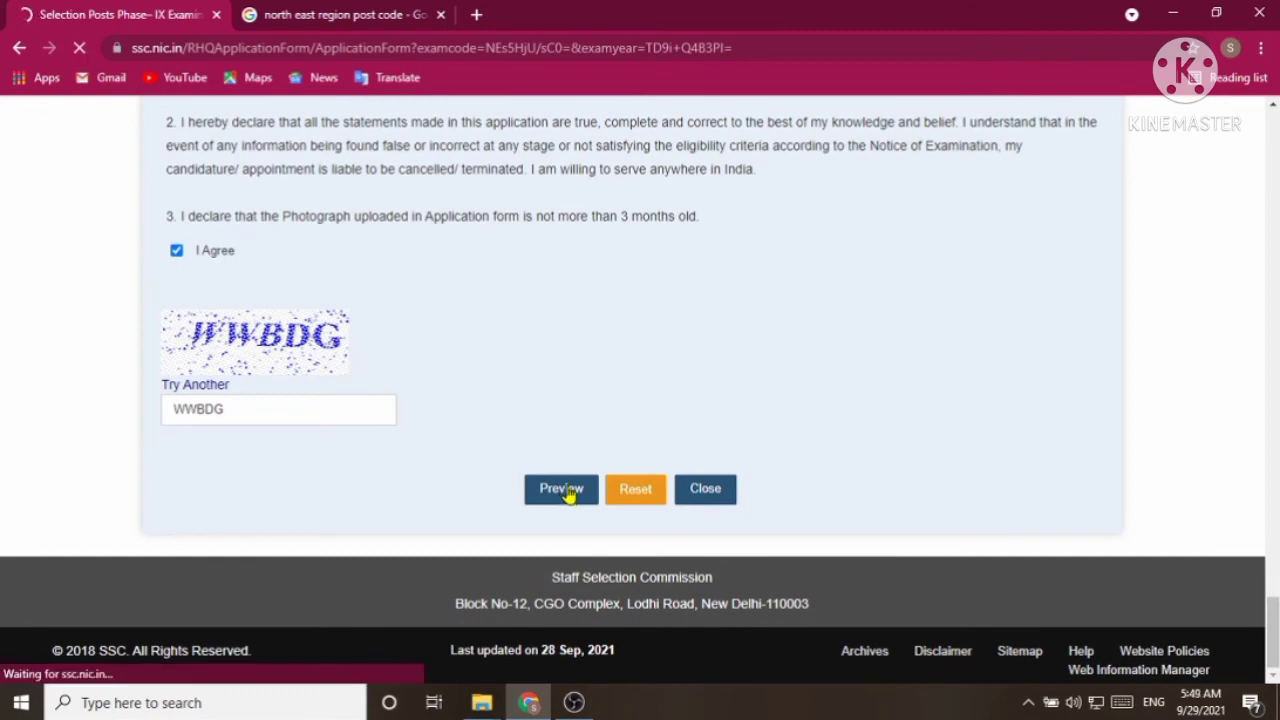
Review the application preview, covering personal details, post and exam centre preferences, qualifications, addresses, photograph and signature.
{"action": "scroll", "coordinate": [551, 457], "scroll_direction": "down", "scroll_amount": 5}
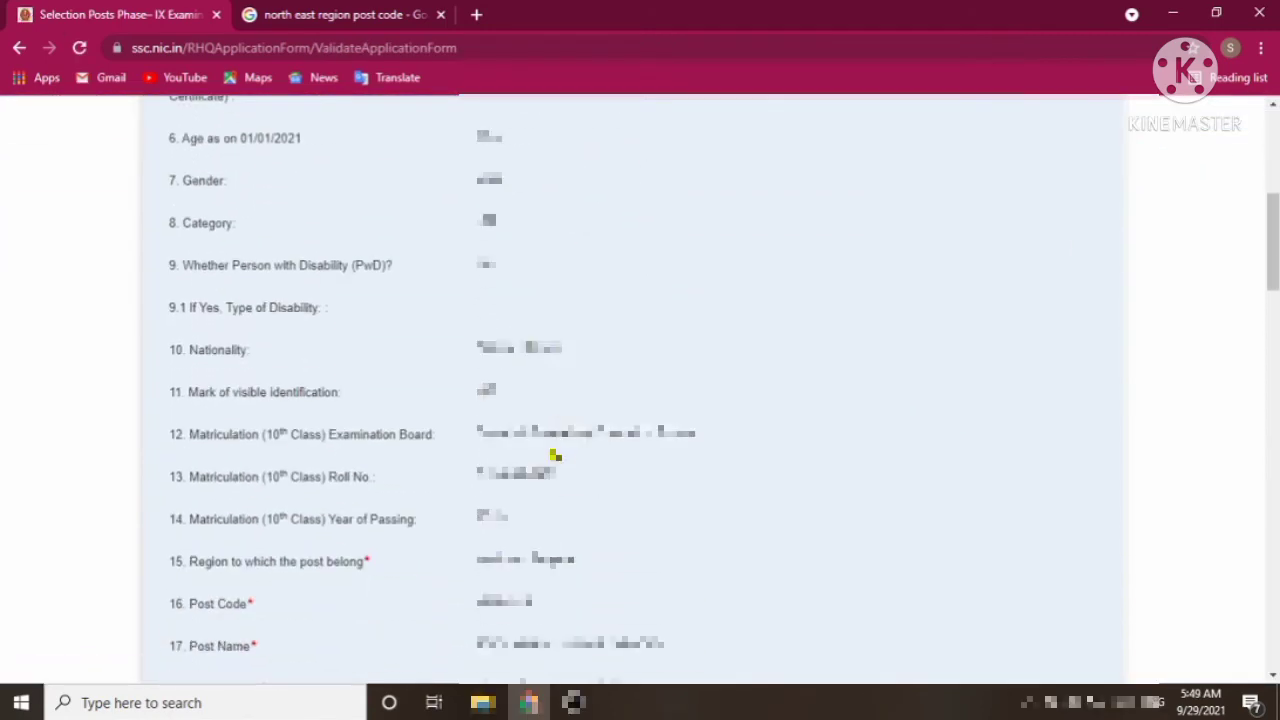
{"action": "scroll", "coordinate": [552, 454], "scroll_direction": "up", "scroll_amount": 5}
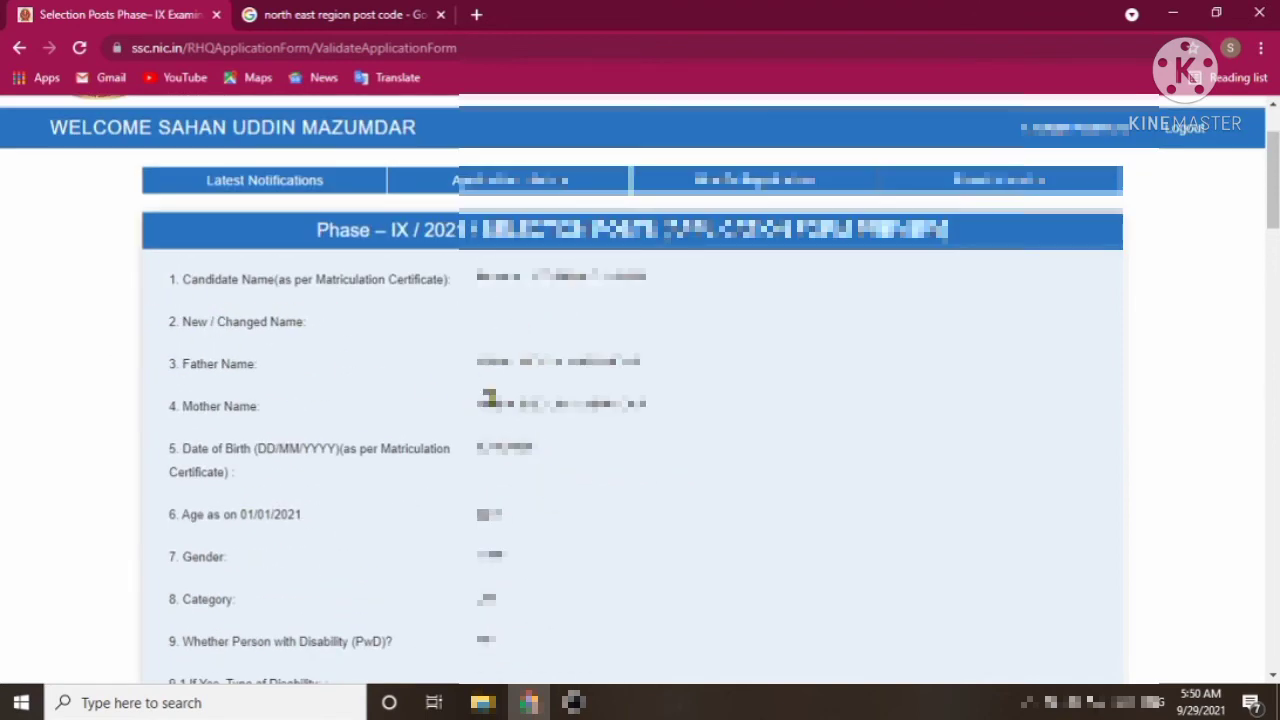
{"action": "scroll", "coordinate": [489, 398], "scroll_direction": "down", "scroll_amount": 1}
{"action": "scroll", "coordinate": [489, 392], "scroll_direction": "down", "scroll_amount": 2}
{"action": "scroll", "coordinate": [500, 406], "scroll_direction": "up", "scroll_amount": 3}
{"action": "scroll", "coordinate": [466, 430], "scroll_direction": "down", "scroll_amount": 2}
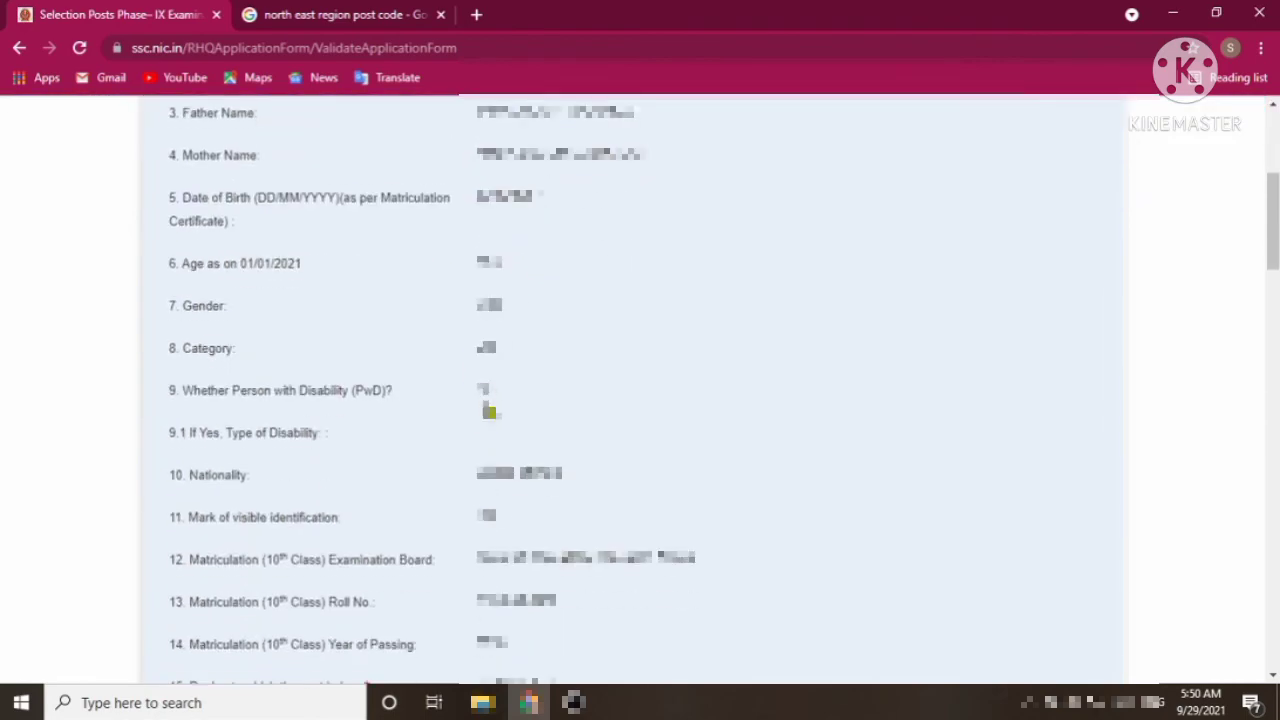
{"action": "scroll", "coordinate": [472, 424], "scroll_direction": "down", "scroll_amount": 2}
{"action": "scroll", "coordinate": [490, 430], "scroll_direction": "down", "scroll_amount": 6}
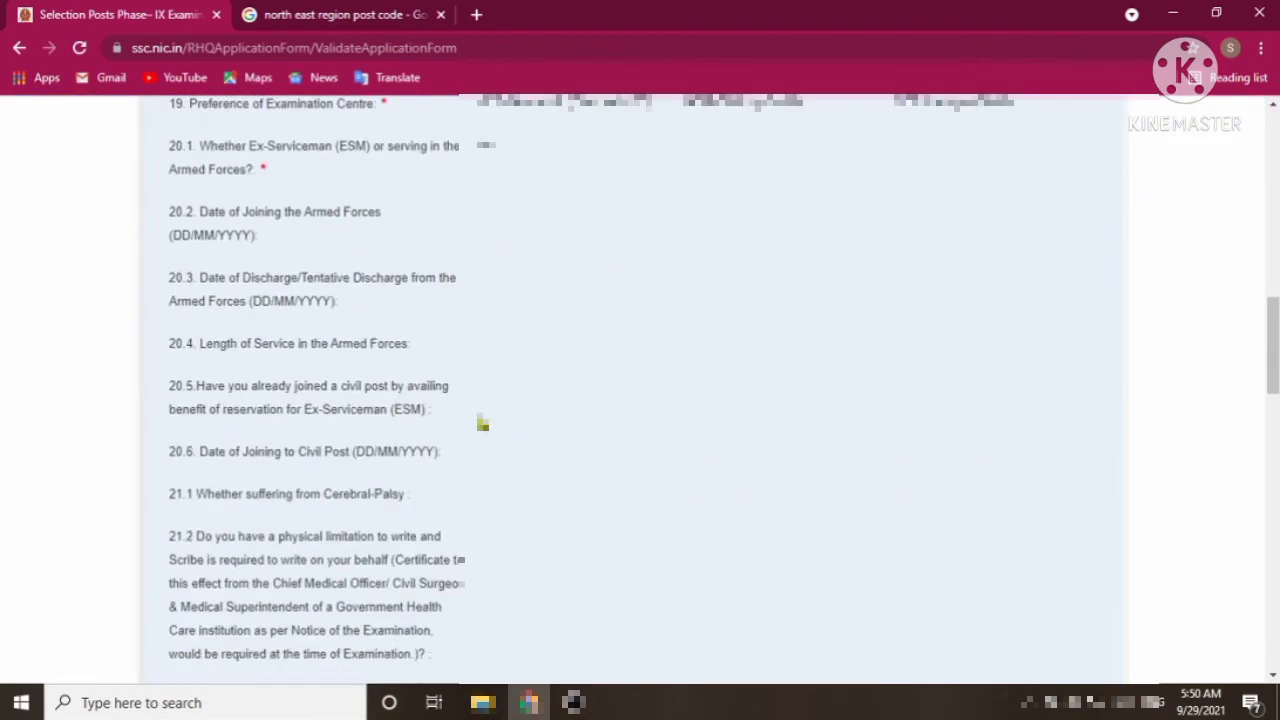
{"action": "scroll", "coordinate": [483, 423], "scroll_direction": "up", "scroll_amount": 3}
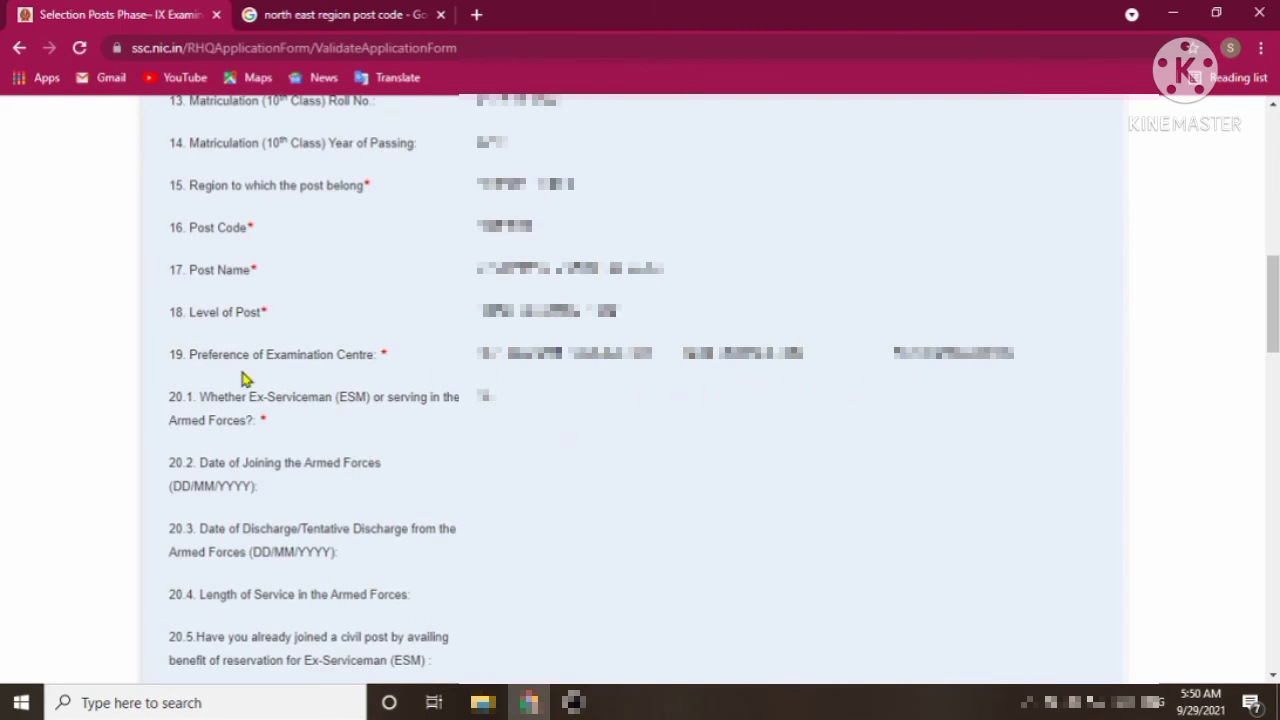
{"action": "scroll", "coordinate": [489, 477], "scroll_direction": "down", "scroll_amount": 3}
{"action": "scroll", "coordinate": [489, 477], "scroll_direction": "down", "scroll_amount": 10}
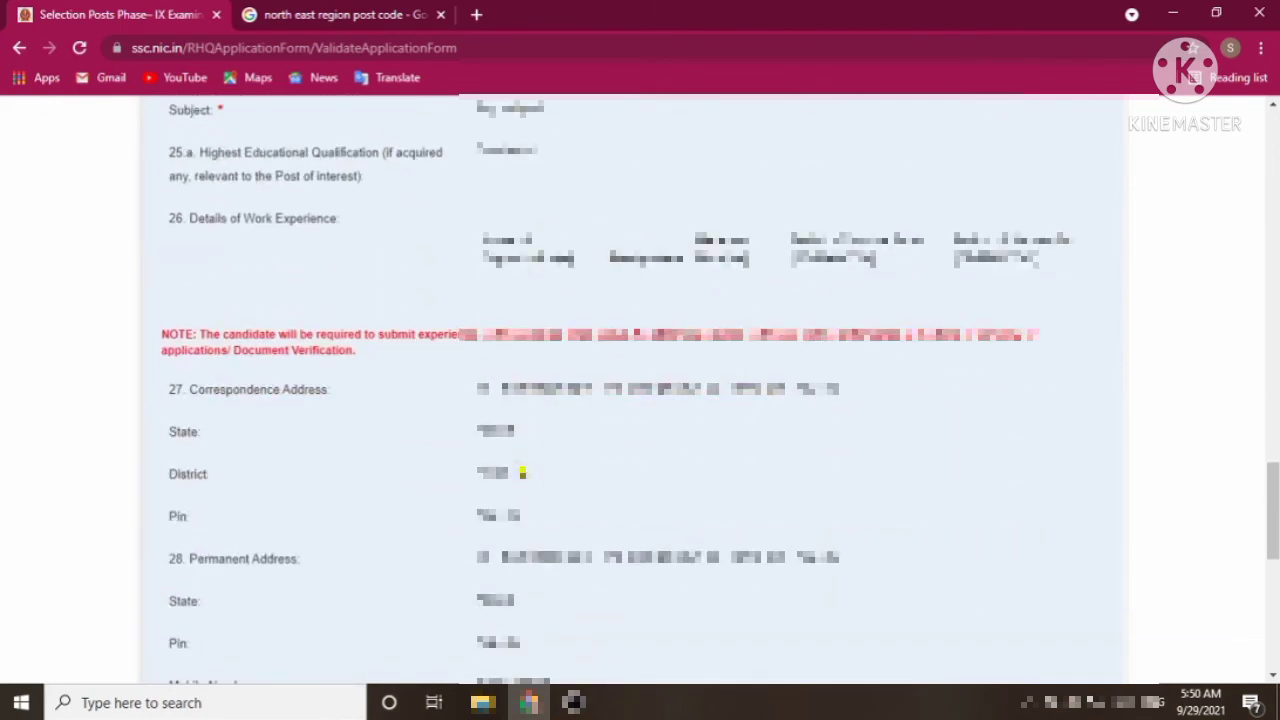
{"action": "scroll", "coordinate": [555, 451], "scroll_direction": "down", "scroll_amount": 6}
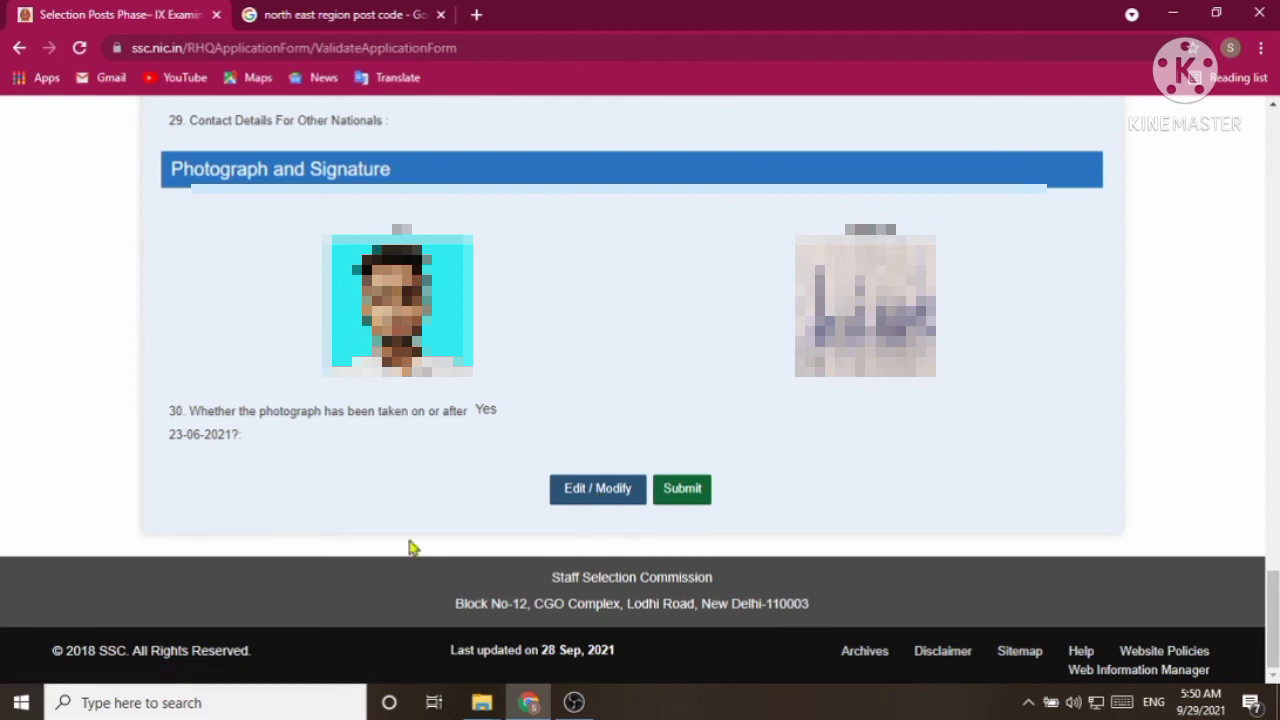
Submit the previewed application form and confirm the final submission.
{"action": "left_click", "coordinate": [684, 491]}
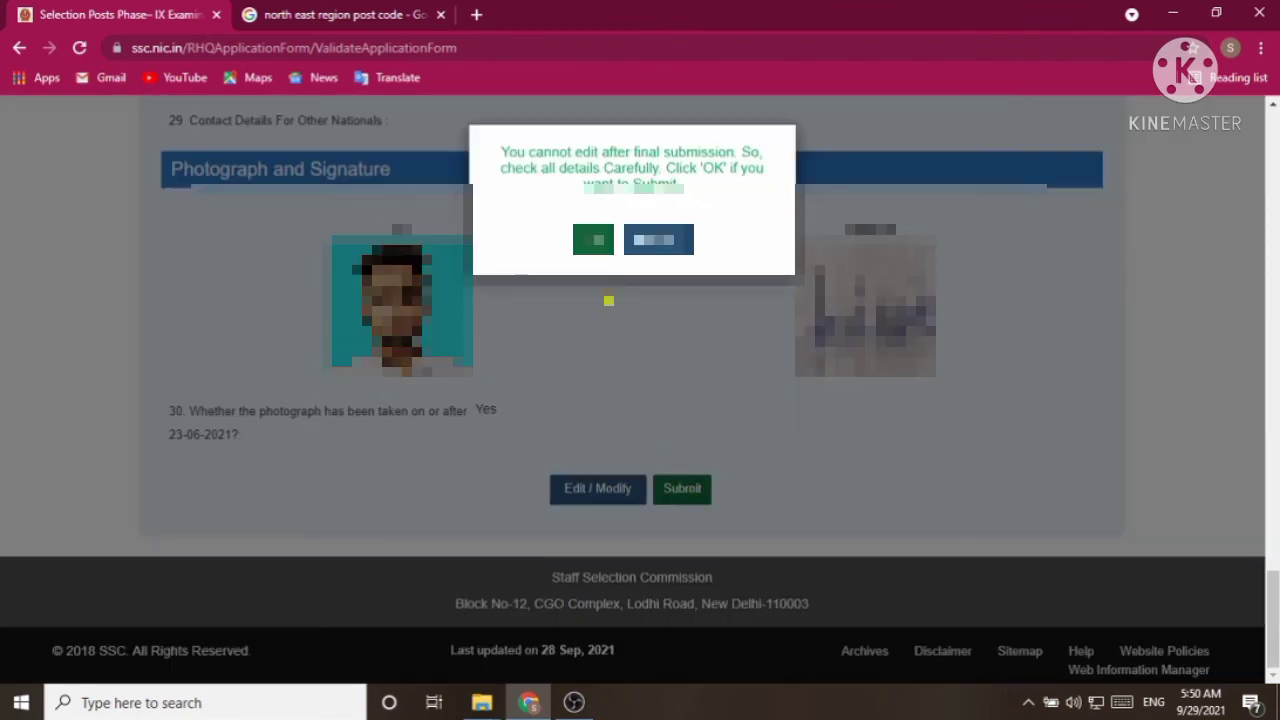
{"action": "left_click", "coordinate": [595, 246]}
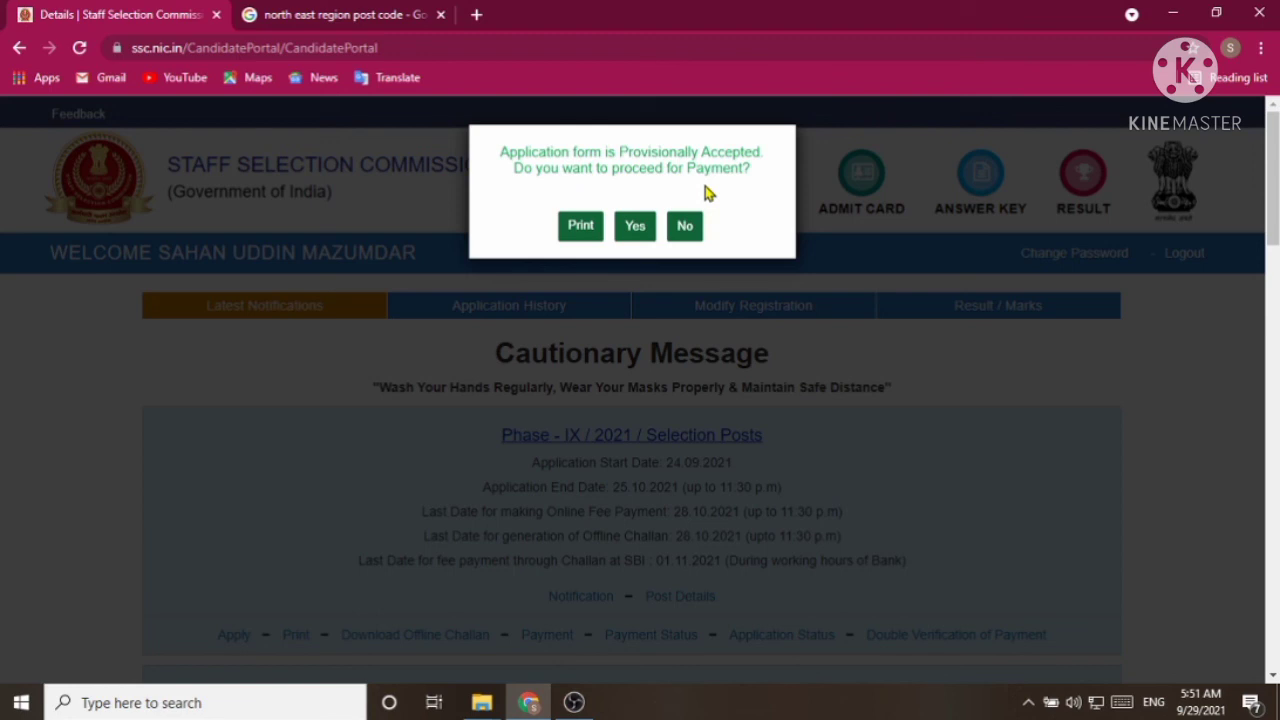
Open the printable copy of the submitted application without proceeding to payment and look through its three pages.
{"action": "left_click", "coordinate": [580, 228]}
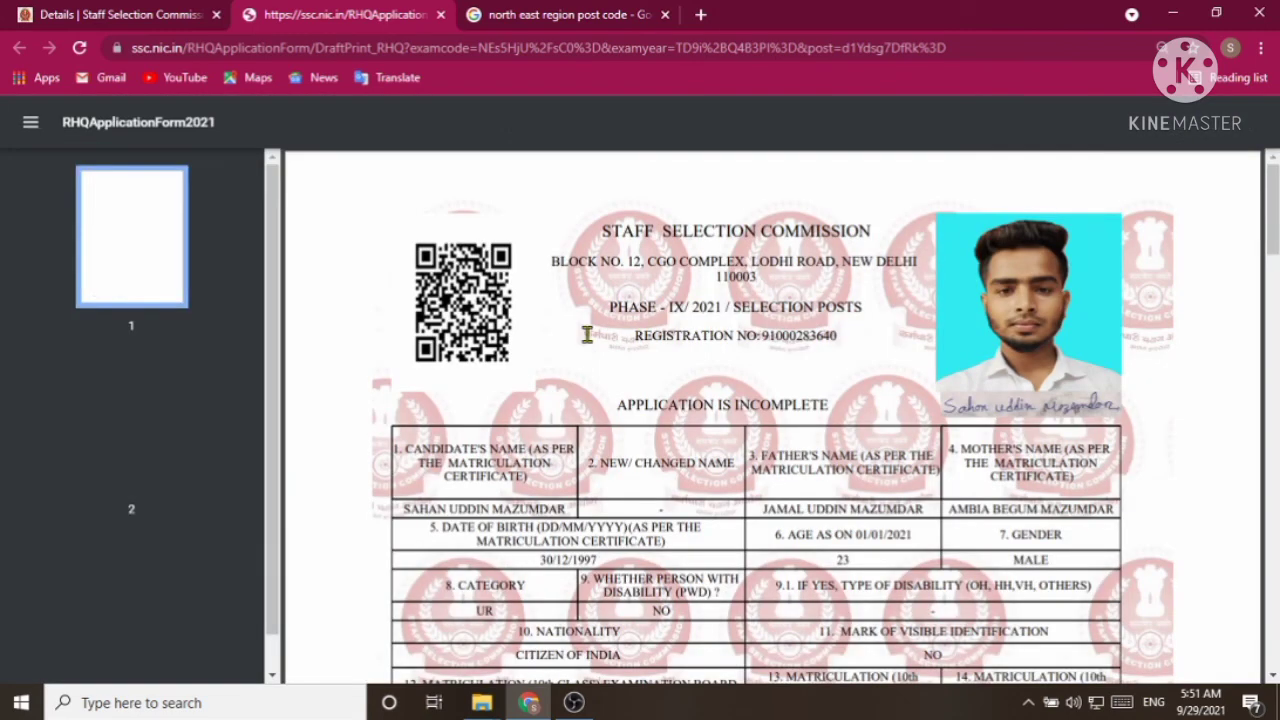
{"action": "scroll", "coordinate": [546, 354], "scroll_direction": "down", "scroll_amount": 10}
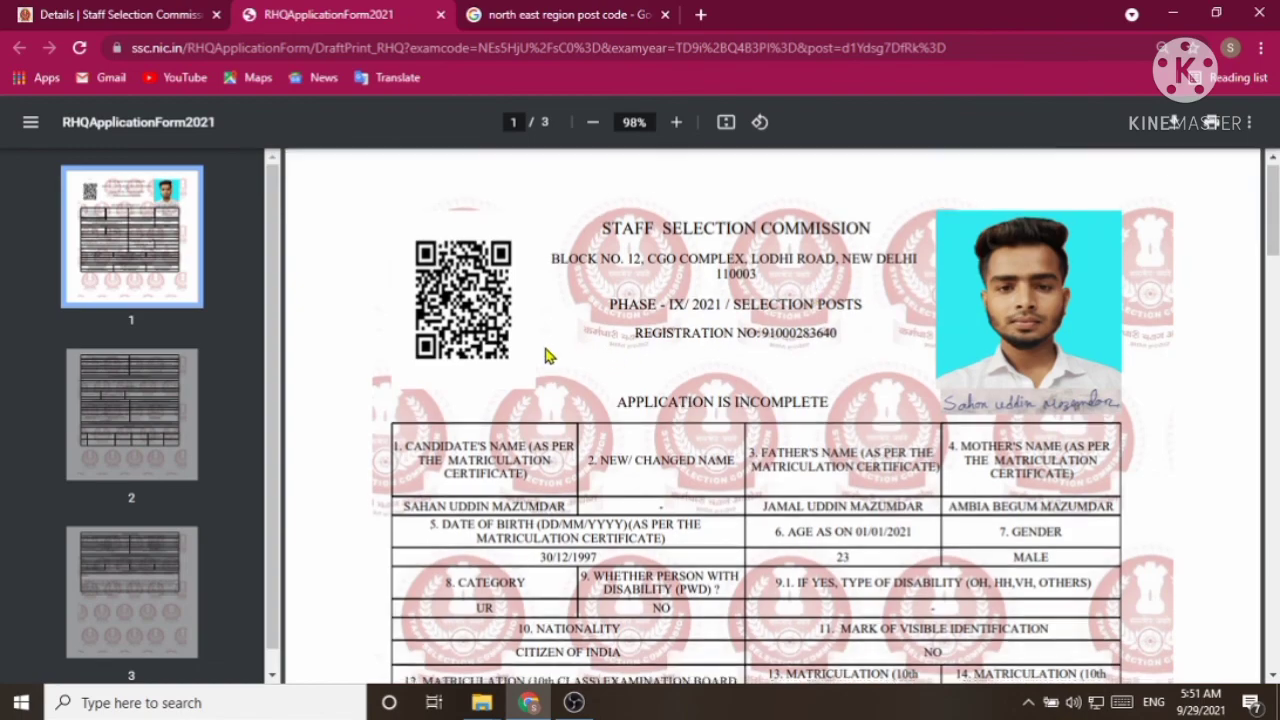
{"action": "scroll", "coordinate": [585, 404], "scroll_direction": "down", "scroll_amount": 20}
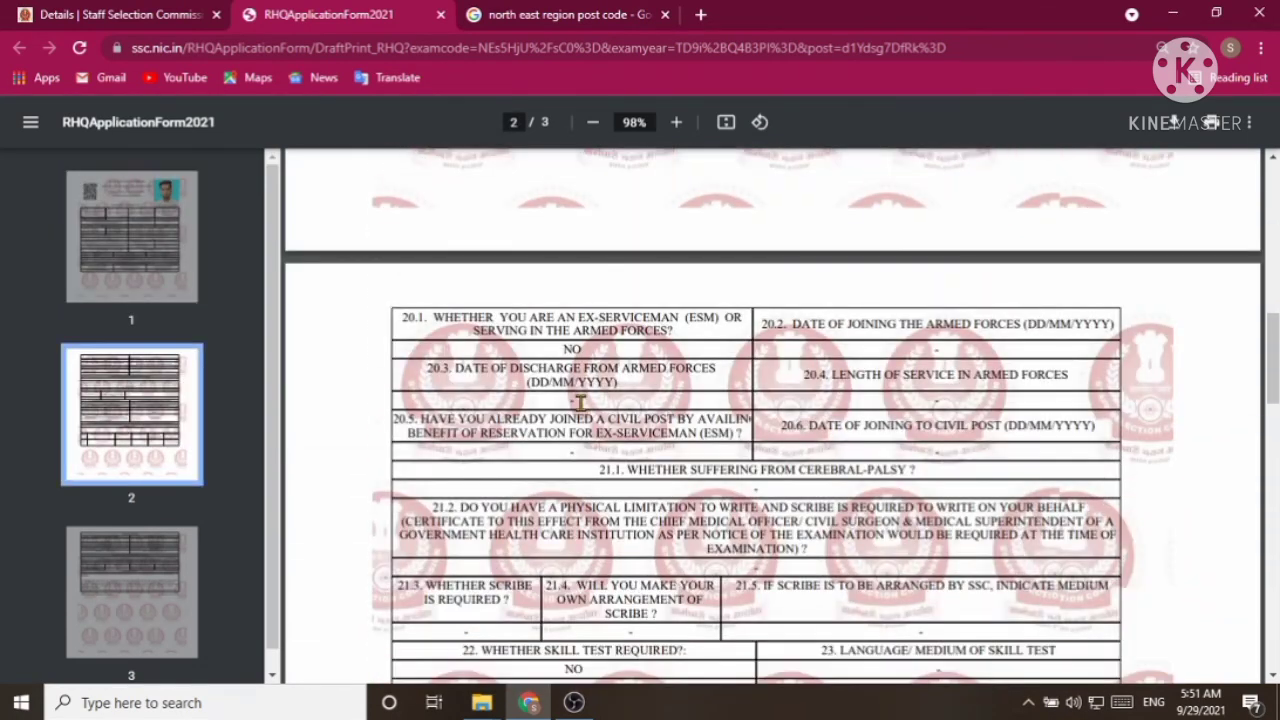
{"action": "scroll", "coordinate": [585, 468], "scroll_direction": "down", "scroll_amount": 3}
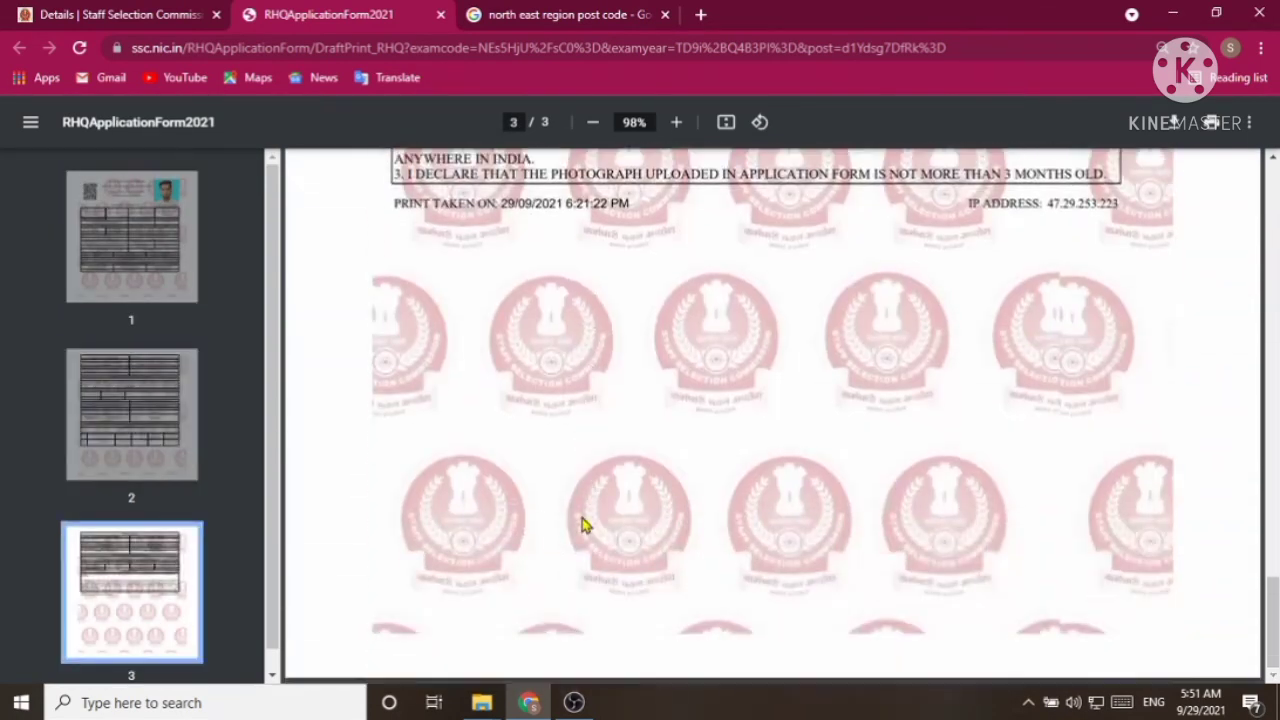
{"action": "scroll", "coordinate": [580, 515], "scroll_direction": "up", "scroll_amount": 15}
{"action": "scroll", "coordinate": [578, 508], "scroll_direction": "up", "scroll_amount": 10}
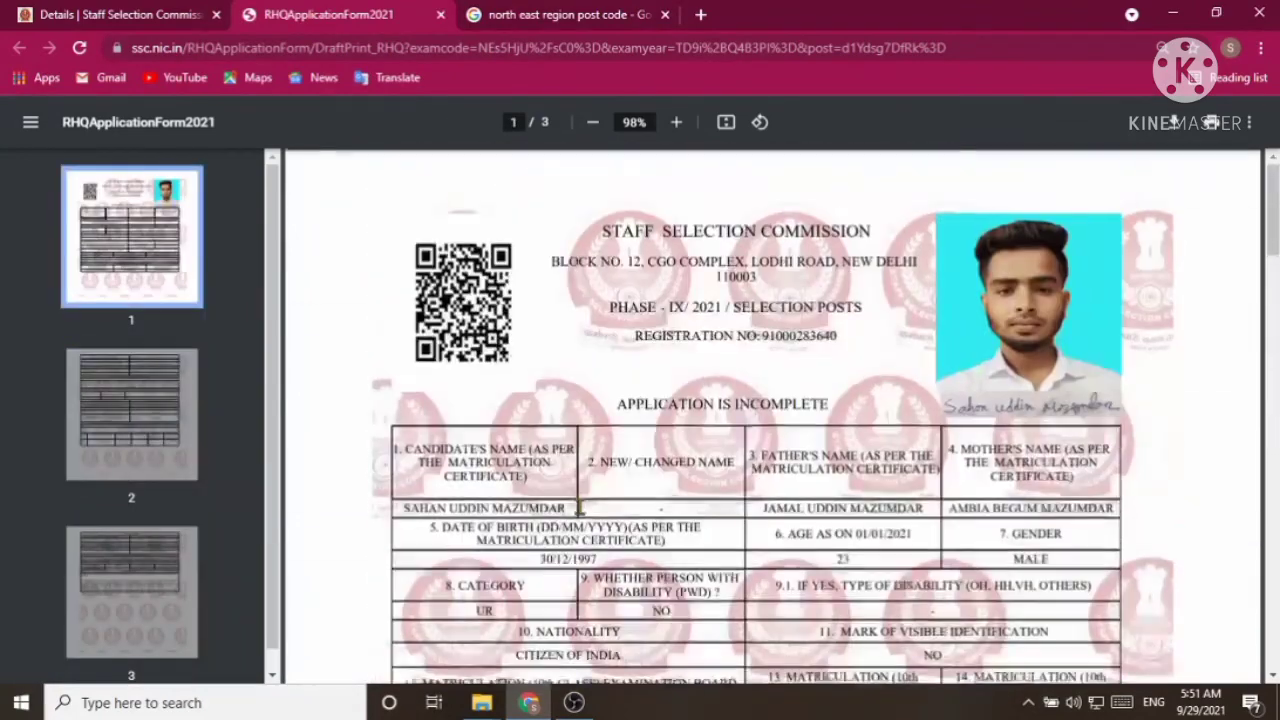